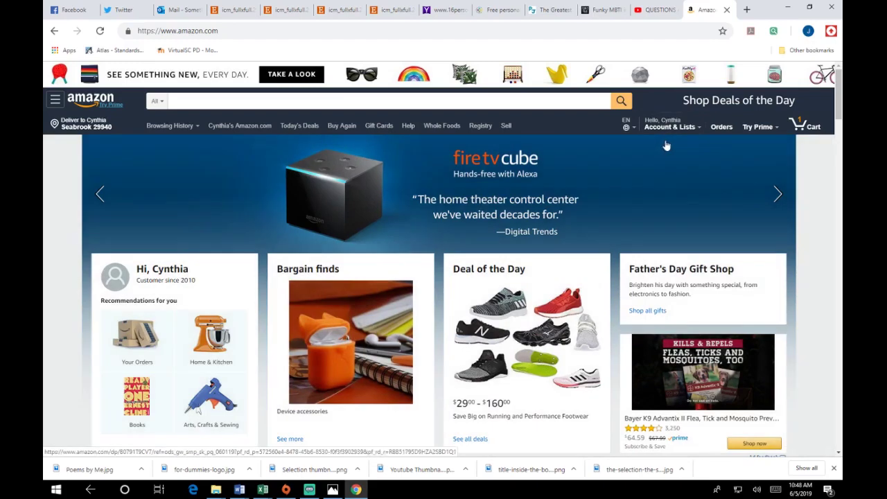
Step: Open Amazon's self-publishing information page through the "Self-Publish with Us" footer link
mouse_move(672, 130)
scroll(596, 187, "down", 10)
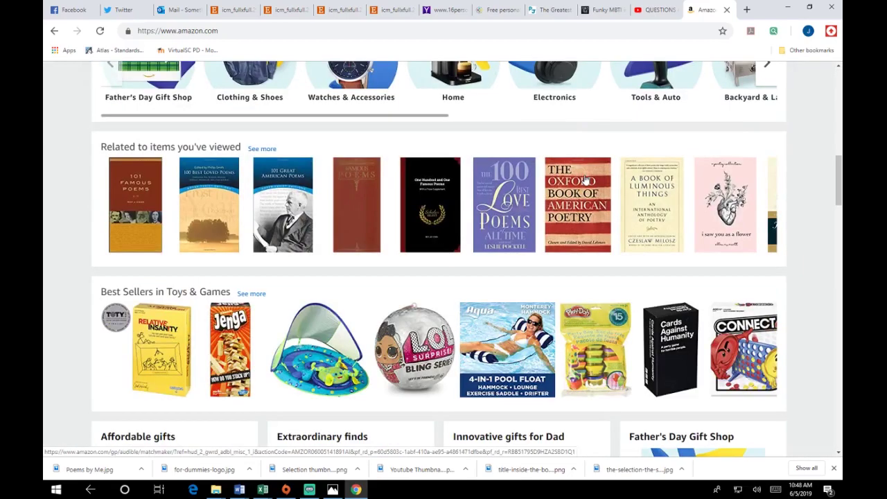
scroll(585, 180, "down", 15)
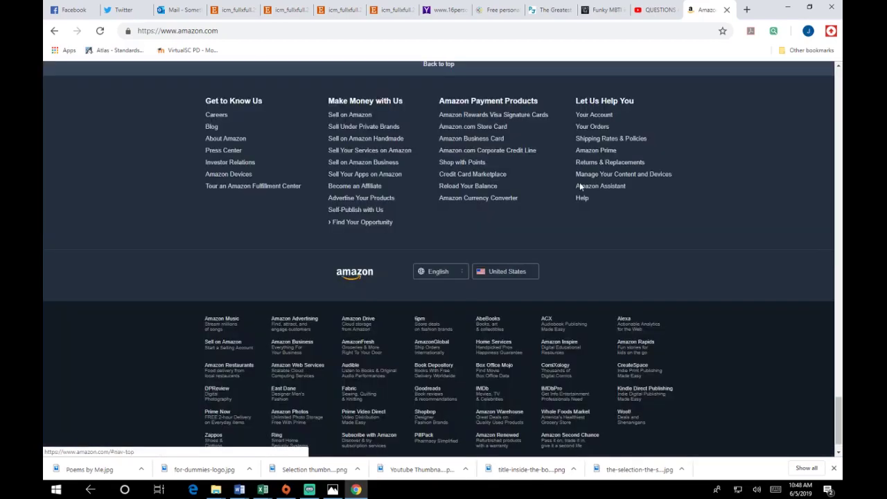
scroll(580, 183, "up", 2)
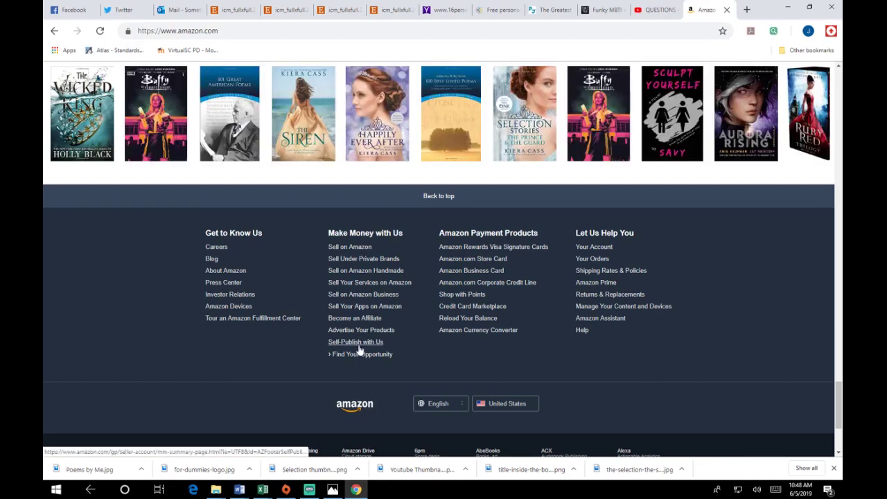
left_click(358, 349)
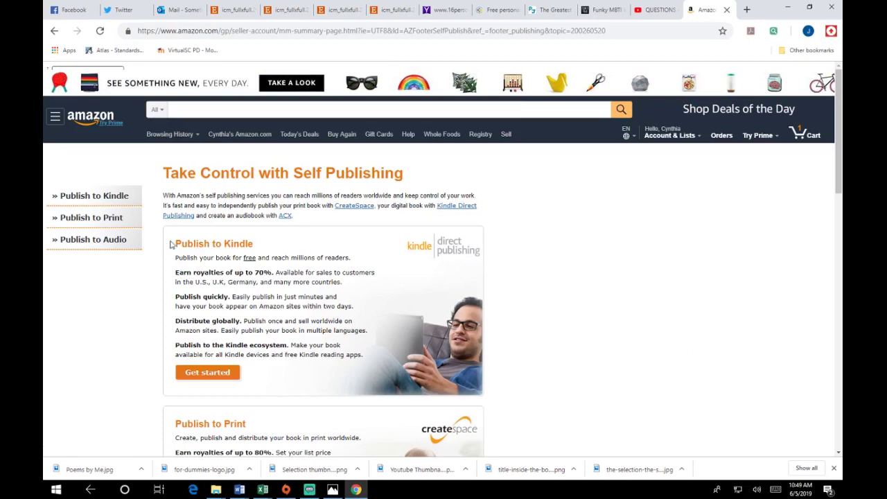
Step: Review the Kindle, print and audio publishing options, then get started with Publish to Kindle by signing in to Kindle Direct Publishing
scroll(281, 259, "down", 1)
scroll(282, 259, "down", 3)
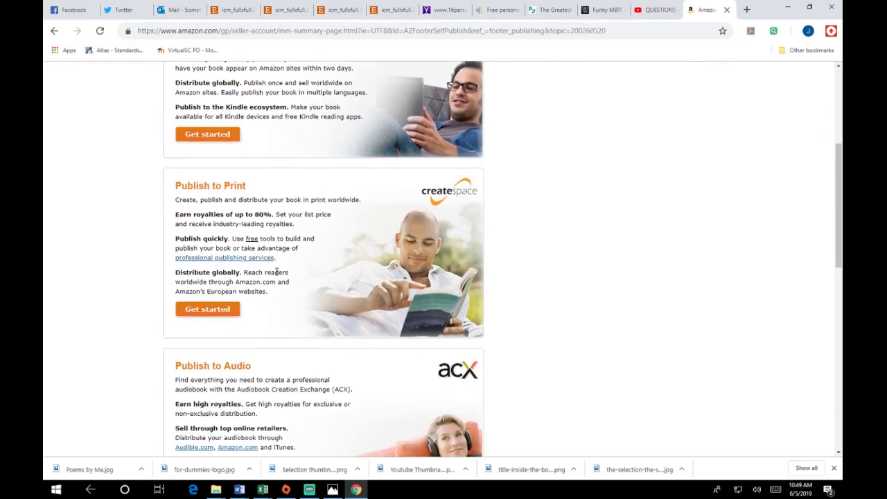
scroll(167, 232, "down", 3)
scroll(572, 312, "up", 3)
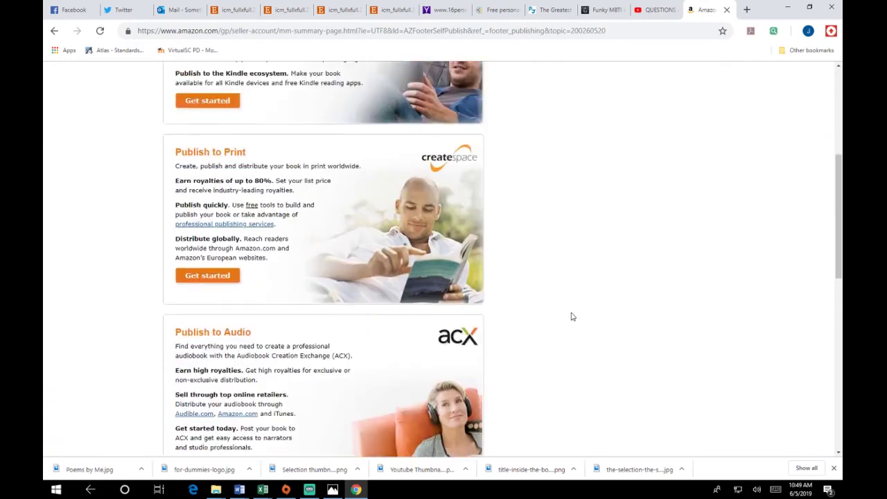
scroll(573, 312, "down", 3)
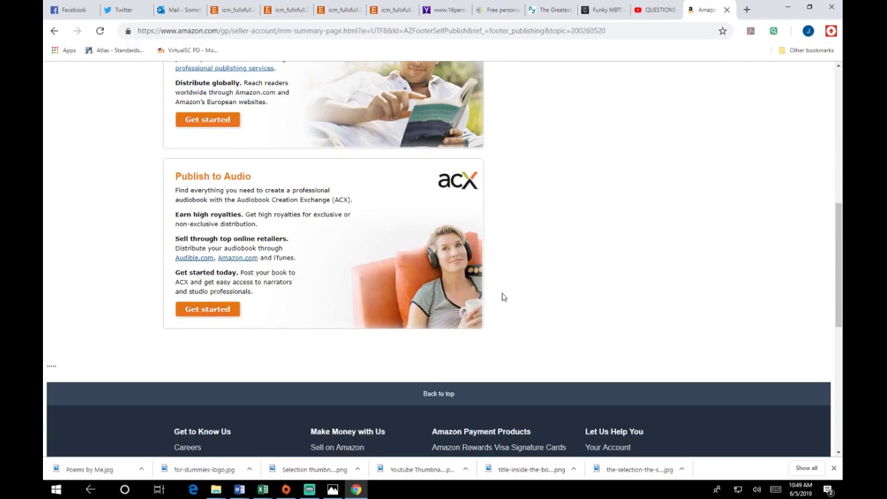
scroll(519, 295, "up", 3)
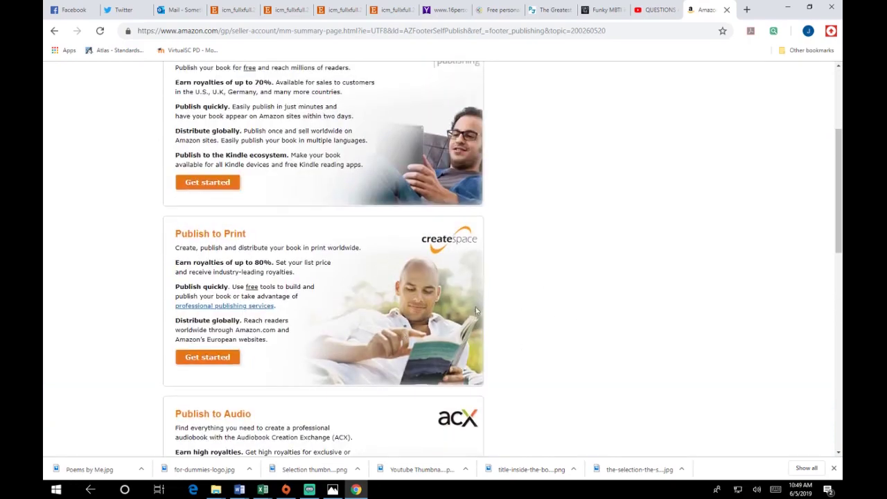
scroll(591, 367, "up", 3)
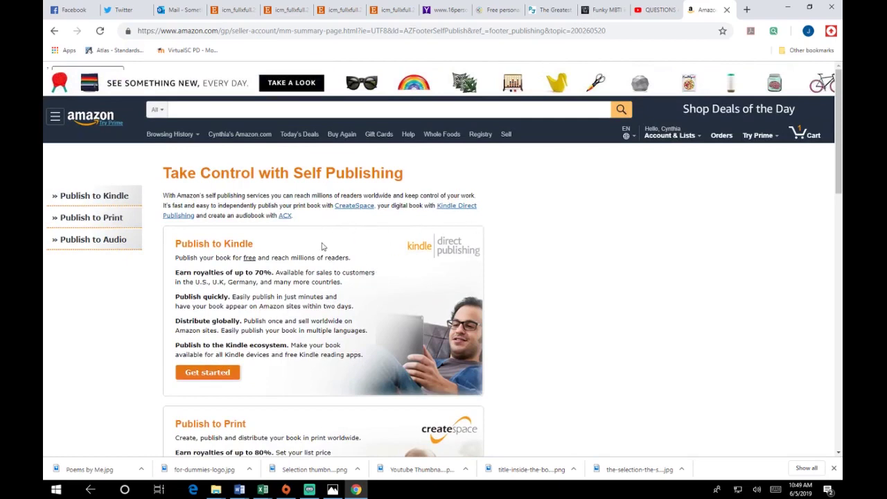
left_click(207, 372)
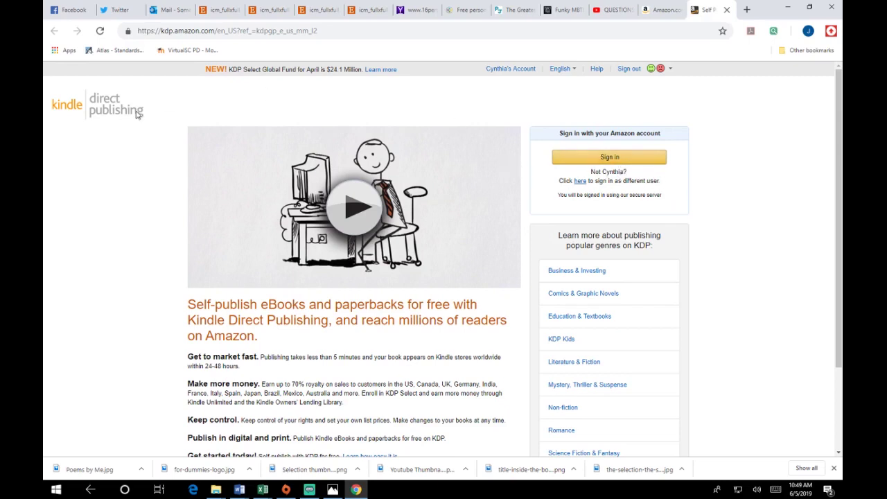
left_click(553, 159)
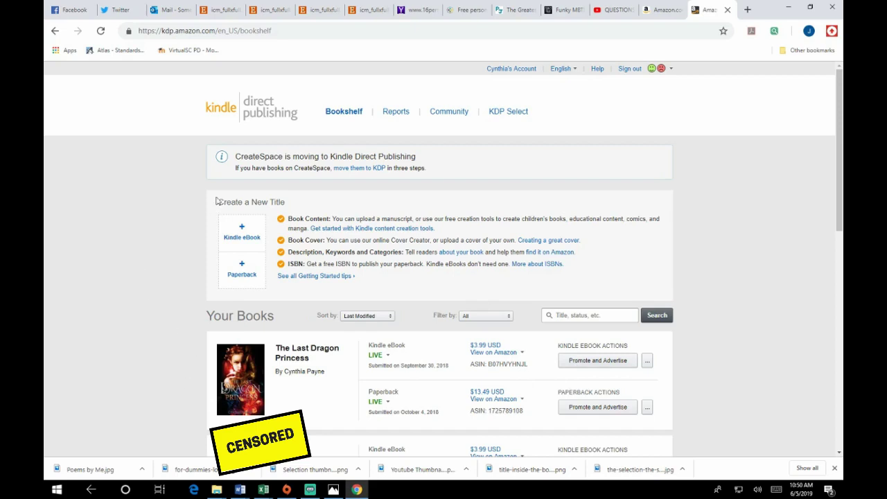
Step: Check the units ordered on the Sales Dashboard report and return to the Bookshelf
left_click(400, 115)
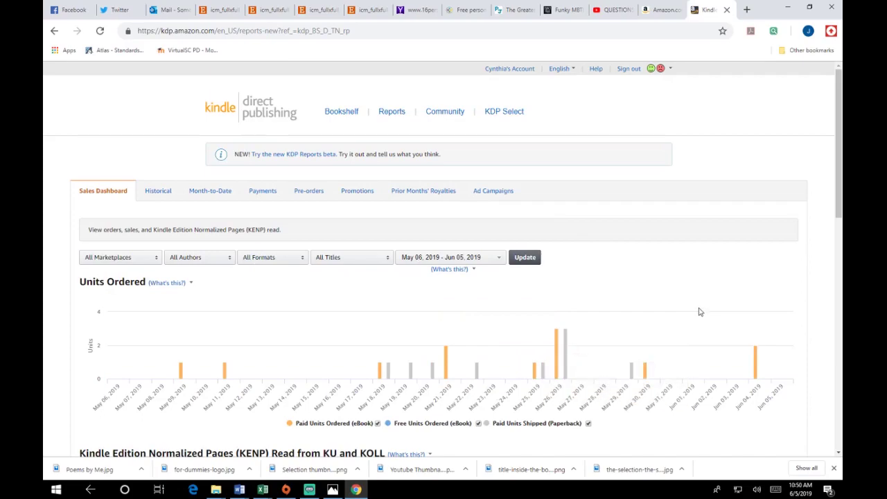
scroll(698, 313, "down", 2)
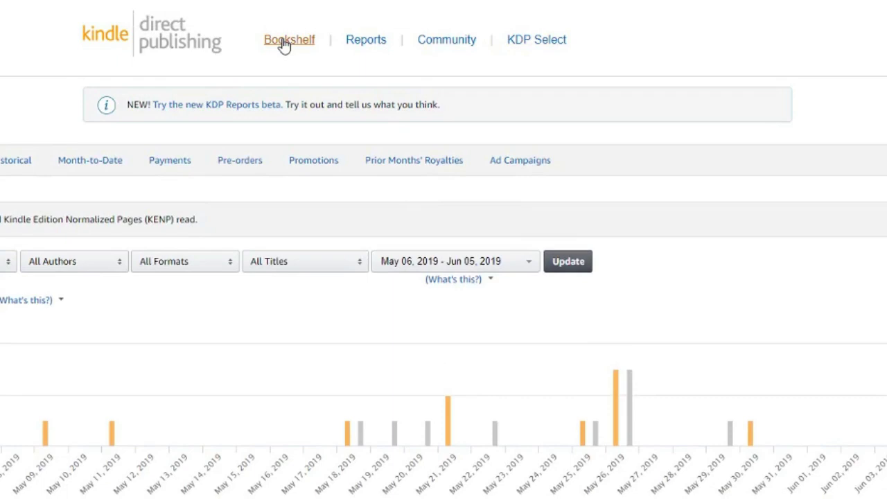
left_click(284, 41)
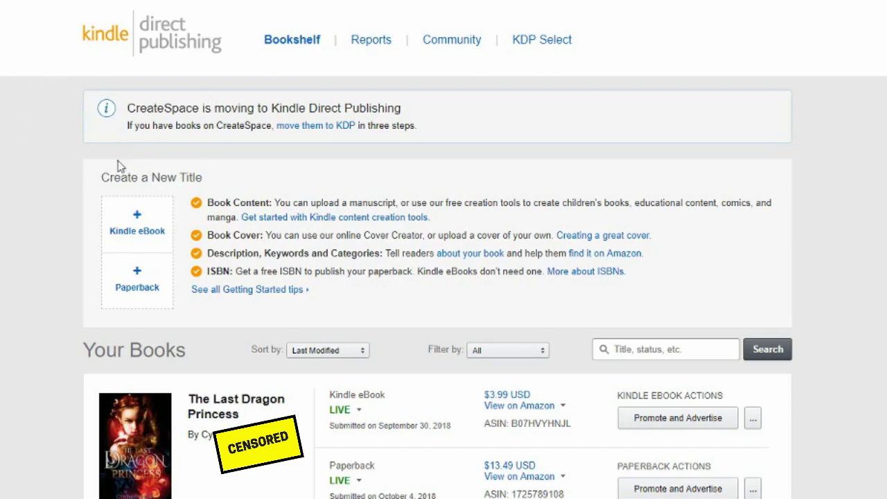
Step: Start a new Kindle eBook title and sign in again with the Amazon account password
left_click(148, 222)
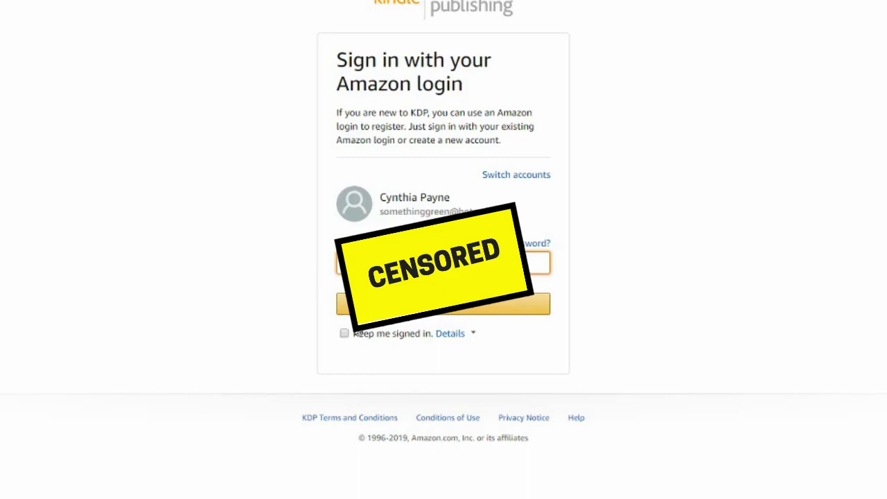
key("Return")
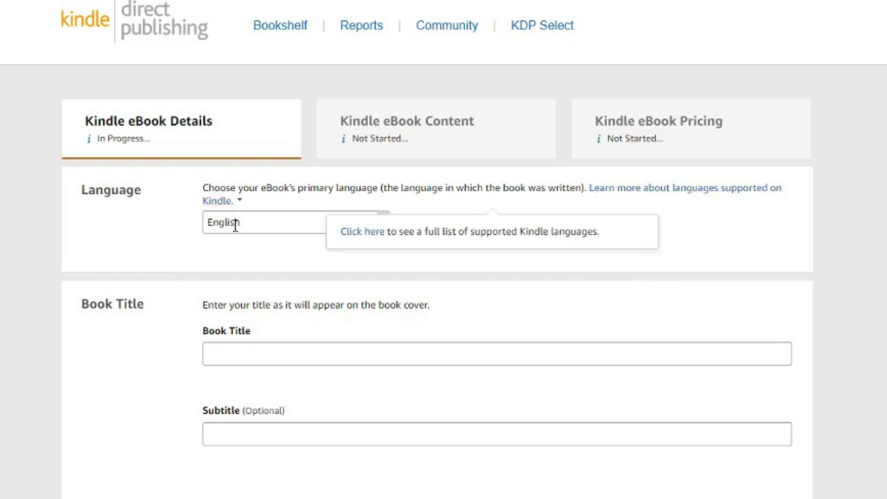
Step: Enter "Poems by Me" as the eBook's title in the Kindle eBook details
scroll(109, 261, "down", 3)
left_click(232, 125)
type("Poems")
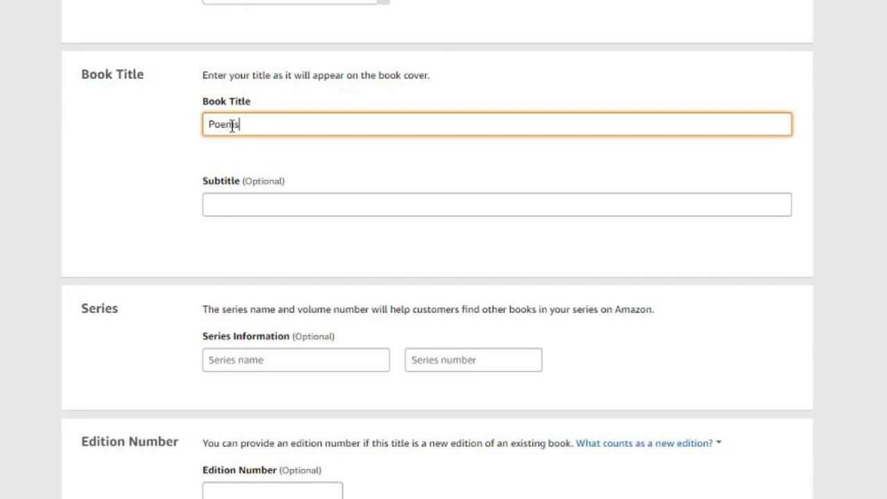
type(" by Me")
Step: Enter the subtitle "A collection of poetry and short stories" for the eBook
left_click(224, 200)
type("A co")
type("ollection of")
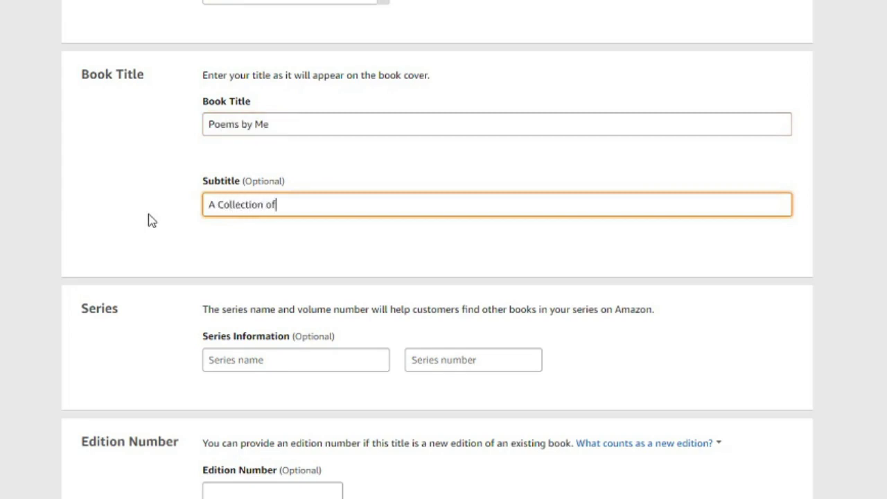
type(" poetry and short stories")
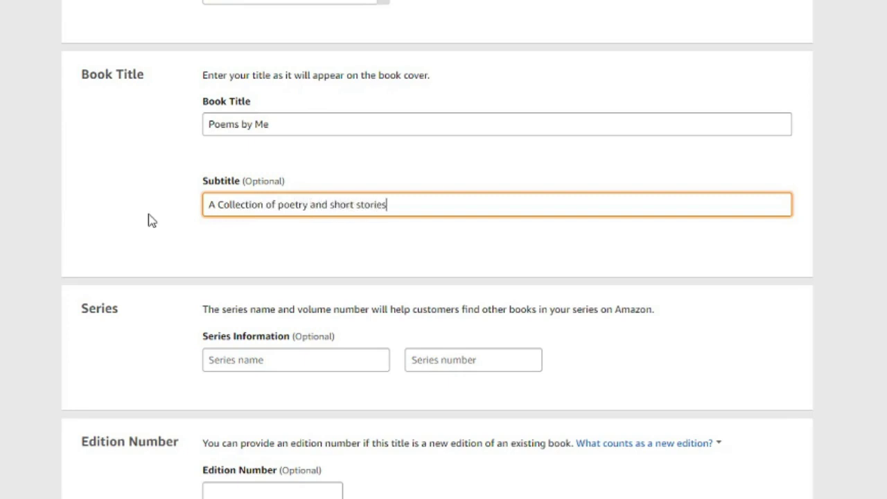
left_click(227, 205)
key("BackSpace")
type("C")
key("BackSpace")
type("c")
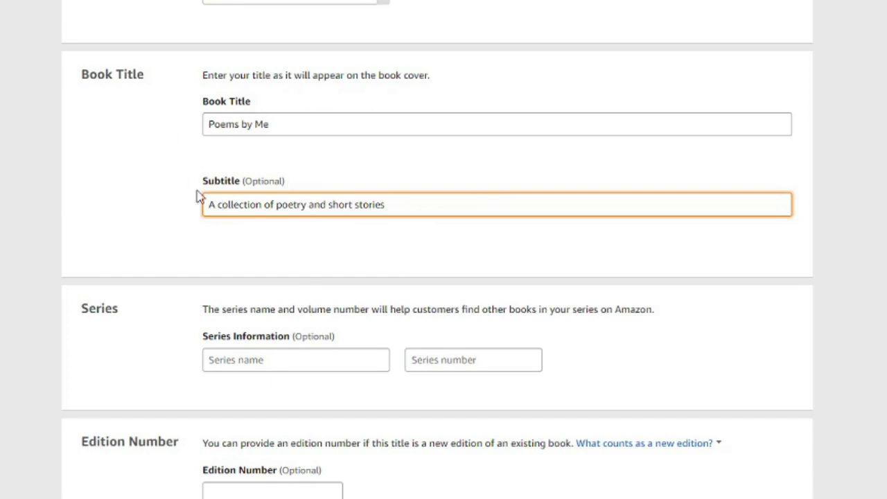
Step: Leave the series and edition number empty and enter the primary author's first and last name
scroll(193, 188, "down", 3)
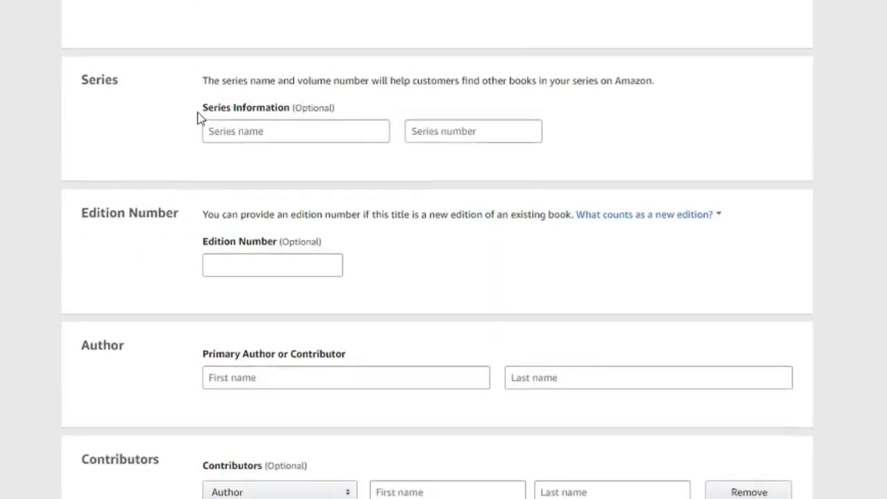
scroll(198, 115, "up", 2)
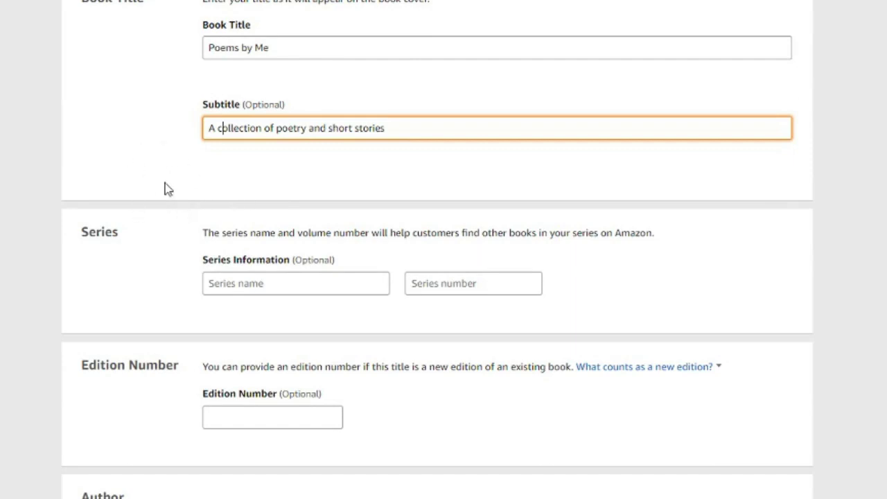
scroll(167, 187, "down", 2)
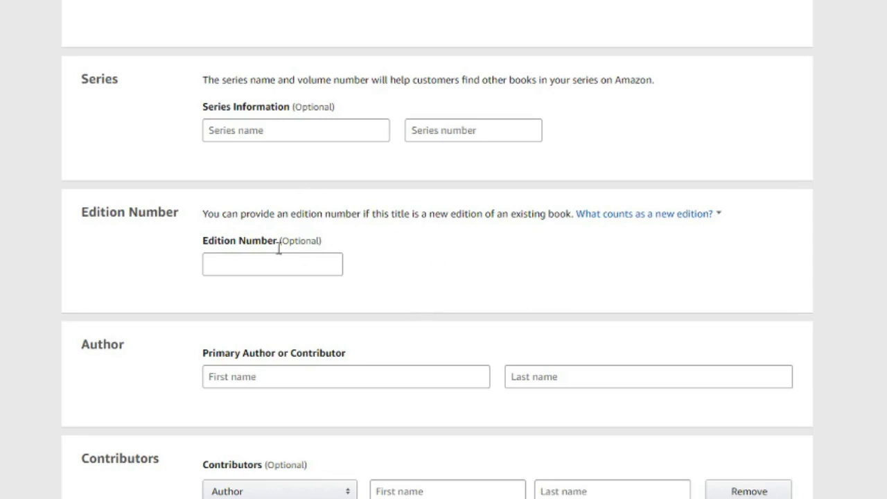
scroll(416, 260, "down", 3)
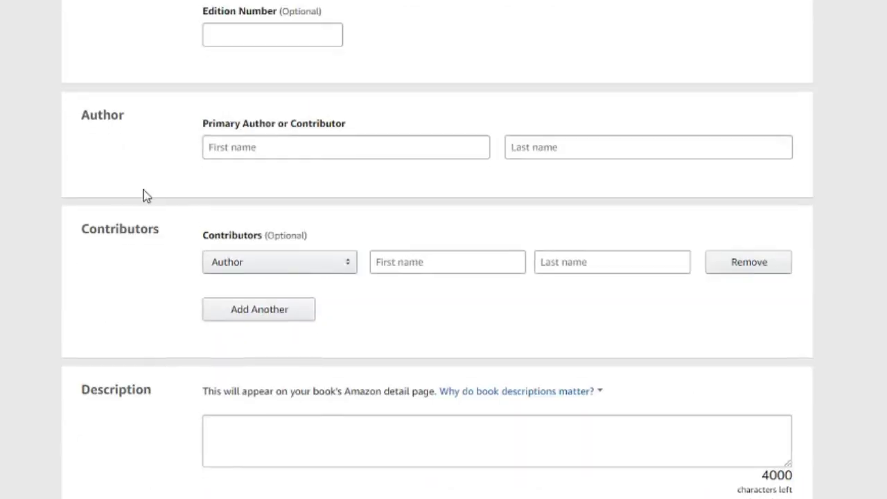
left_click(253, 152)
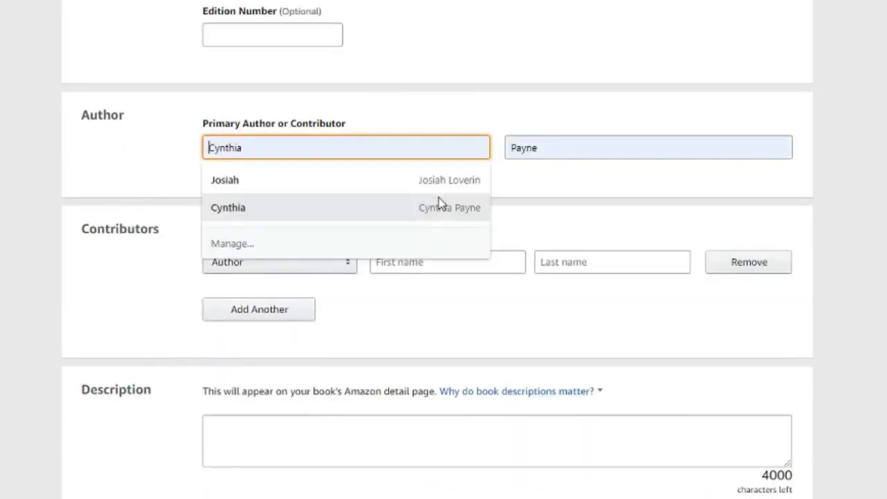
type("CYnthi")
key("BackSpace")
key("BackSpace")
key("BackSpace")
key("BackSpace")
key("BackSpace")
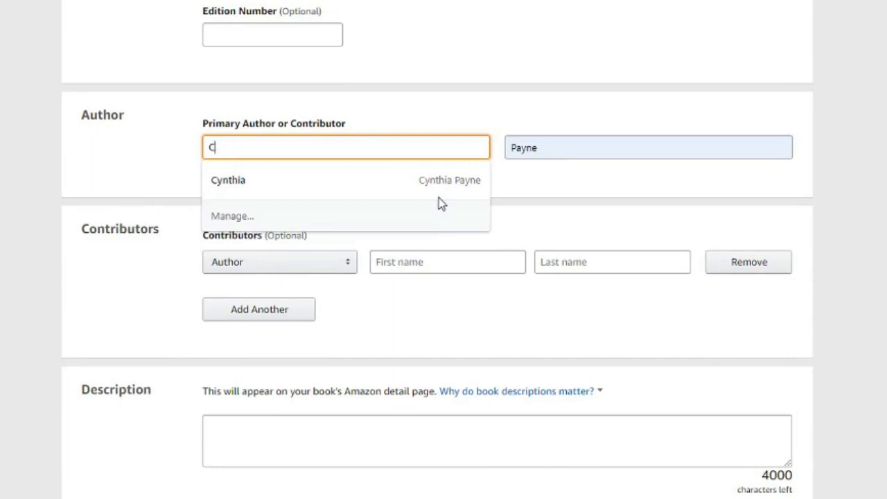
type("th")
key("BackSpace")
key("BackSpace")
type("yth")
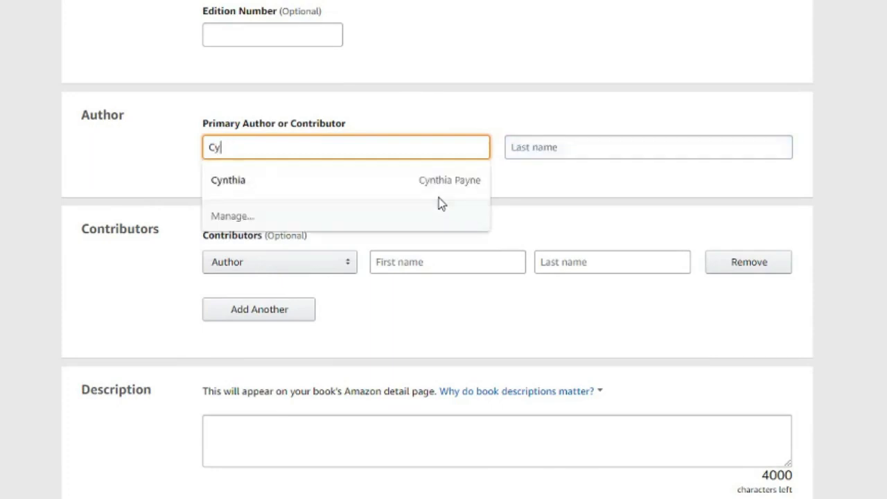
key("BackSpace")
key("BackSpace")
type("nthia")
key("Tab")
type("Payne")
scroll(376, 237, "down", 1)
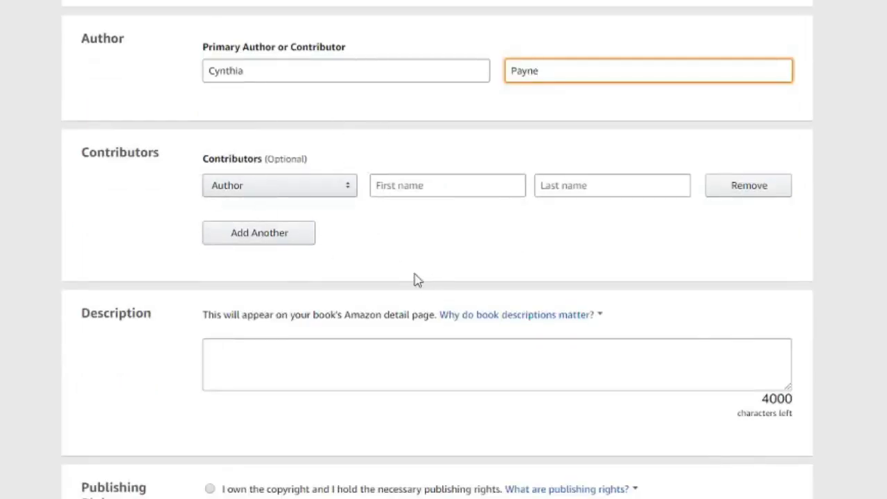
Step: Switch to Amazon's home page and open the recommended book "To All the Boys I've Loved Before" as an example listing
scroll(229, 287, "down", 2)
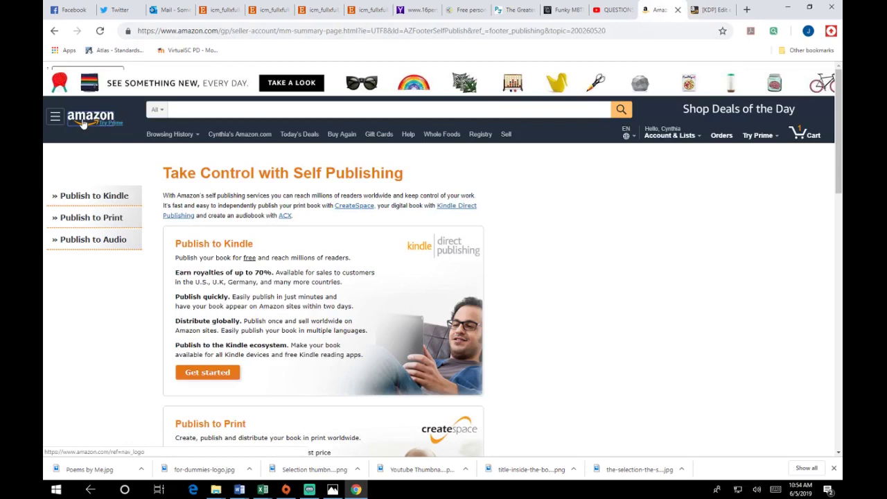
left_click(82, 123)
scroll(444, 277, "down", 5)
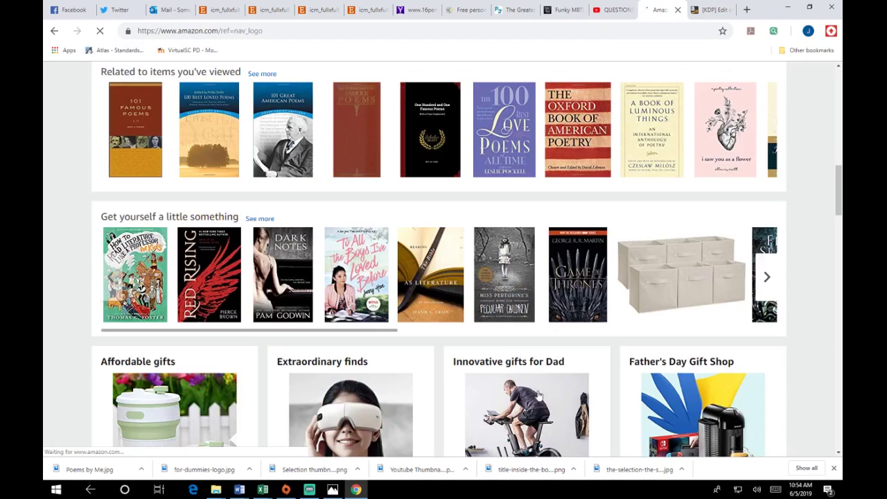
left_click(356, 304)
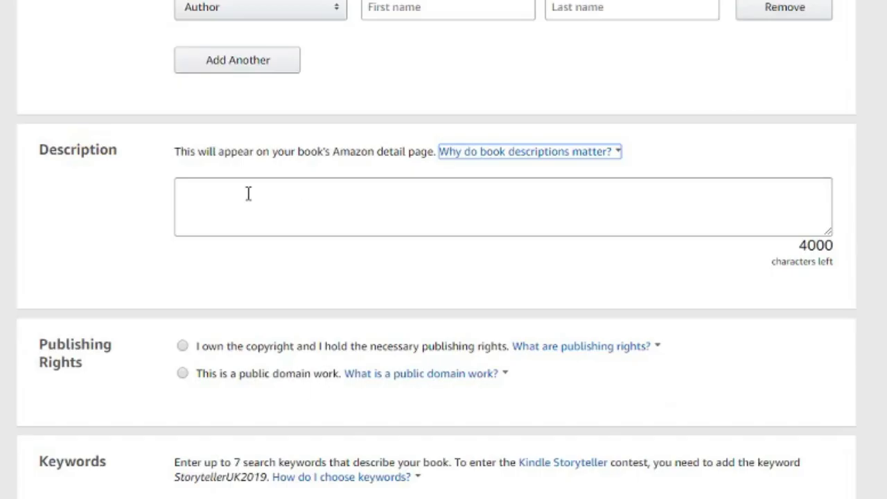
Step: Enter the book description "This is a very bad description and we will leave it at that. Do as I say, not as I do."
left_click(248, 193)
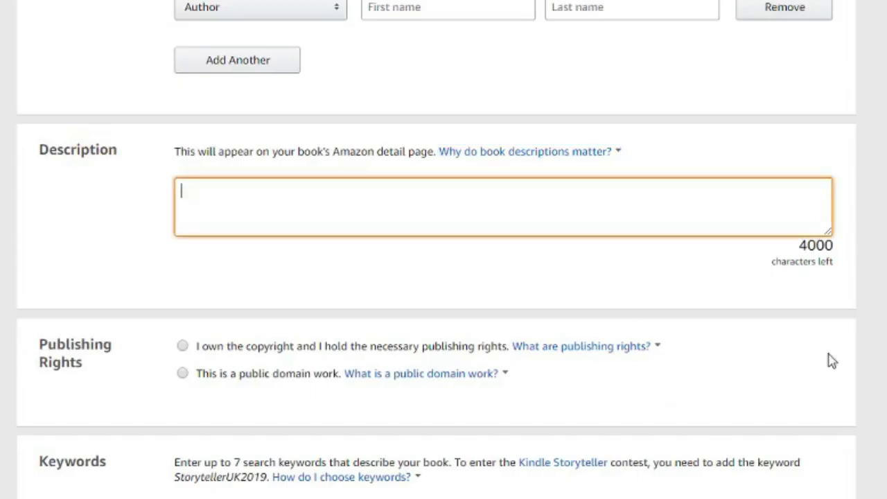
type("This is a very")
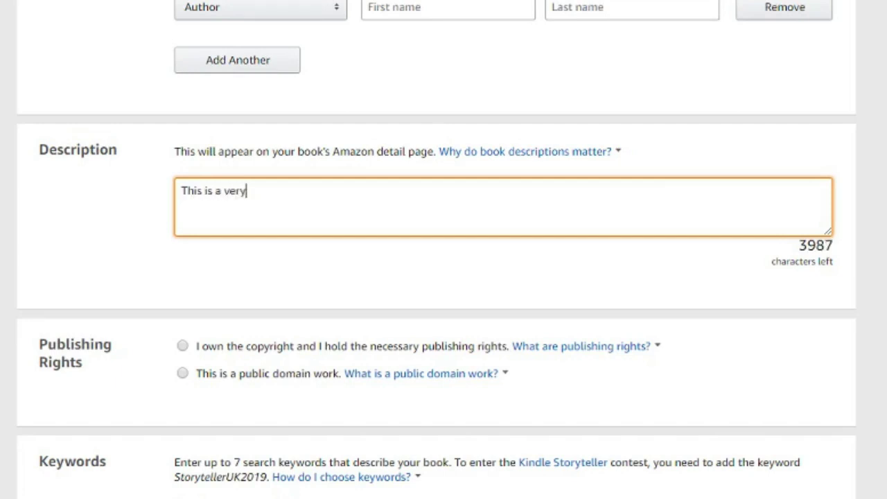
type(" bad descri")
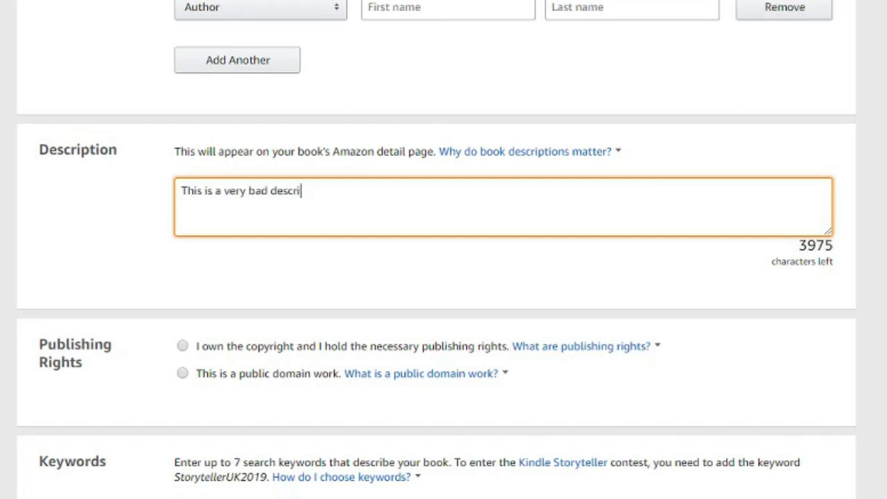
type("ption and we wi")
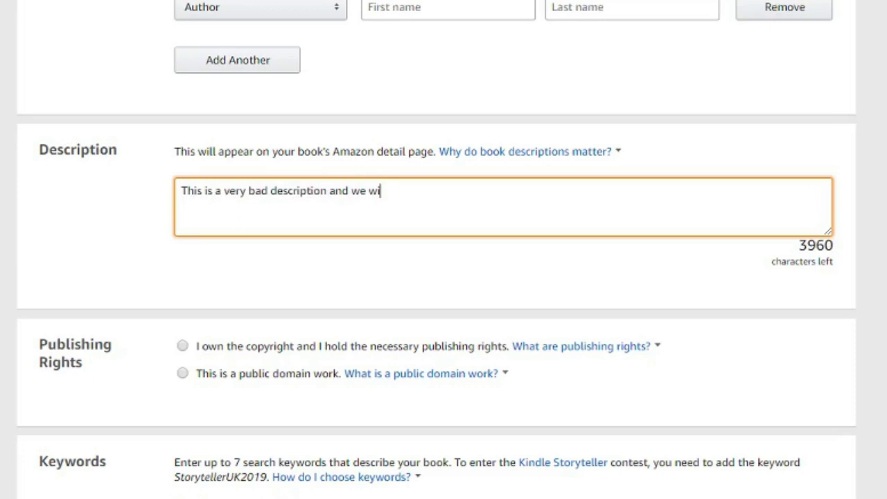
type("ll leave it a")
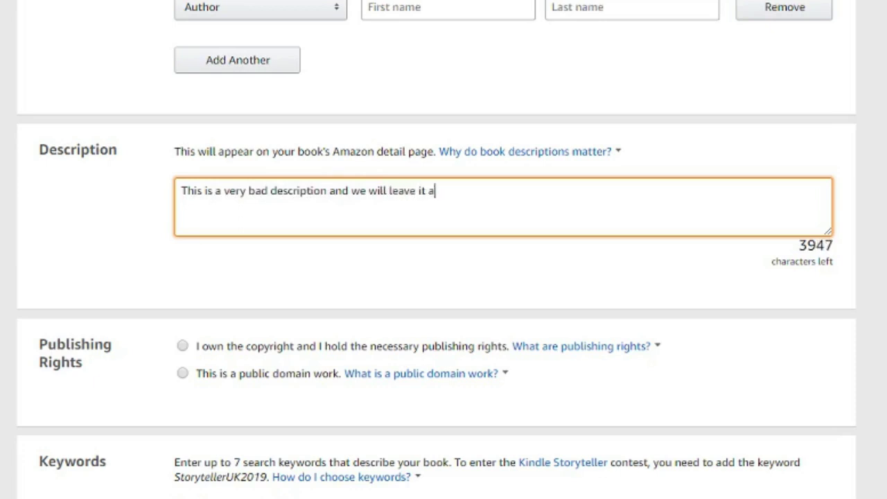
type("t that. Do n")
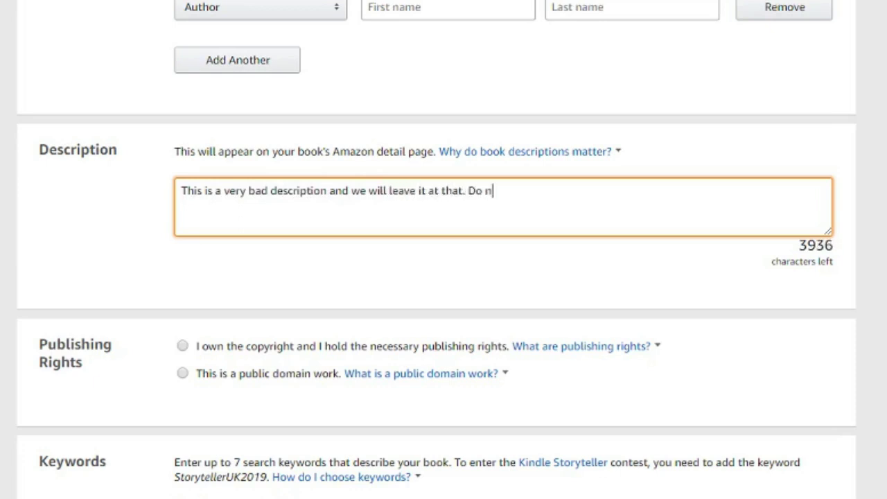
key("BackSpace")
type("as I say, not as I do.")
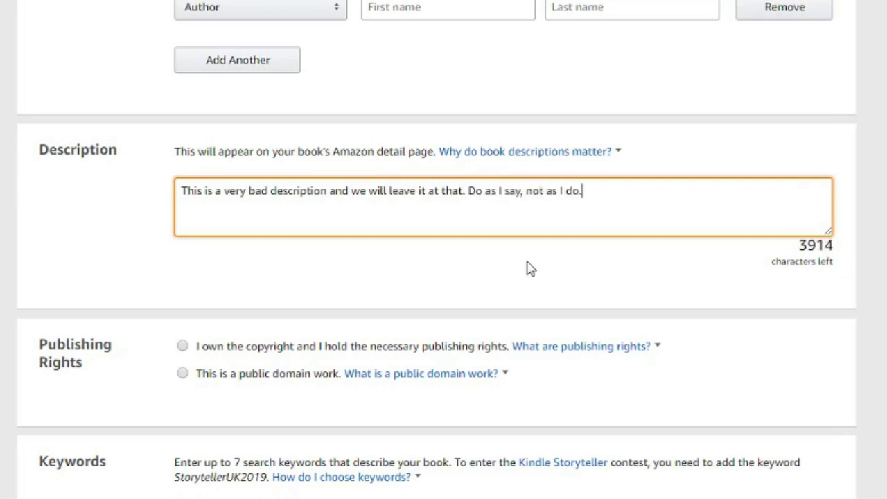
Step: Review the eBook details entered so far, from the language, title and subtitle through the author, contributors and description
scroll(550, 300, "down", 3)
scroll(644, 173, "up", 2)
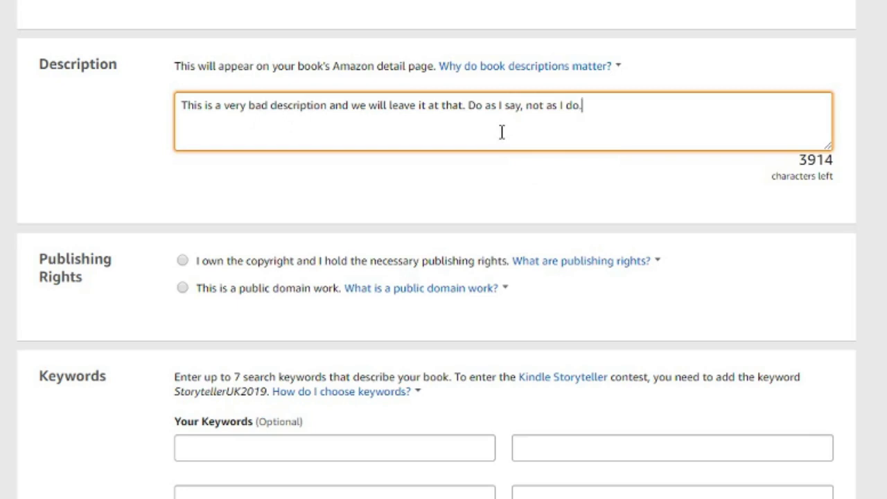
scroll(376, 119, "up", 4)
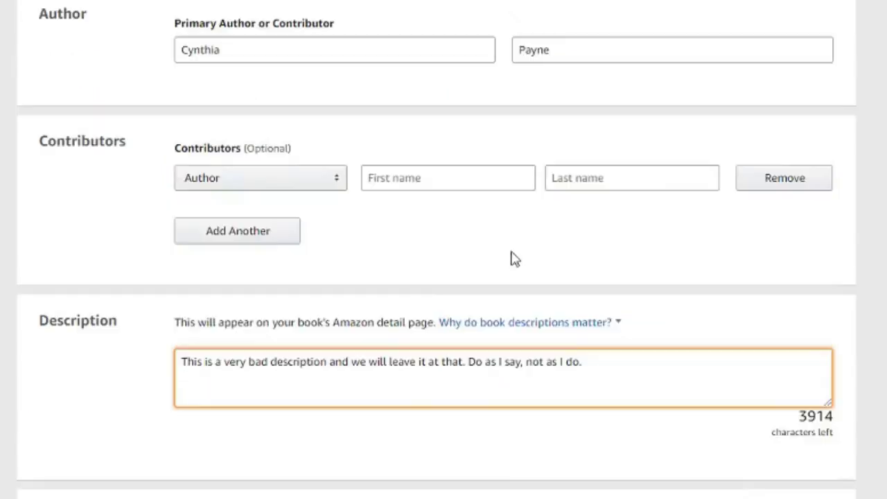
scroll(429, 408, "up", 10)
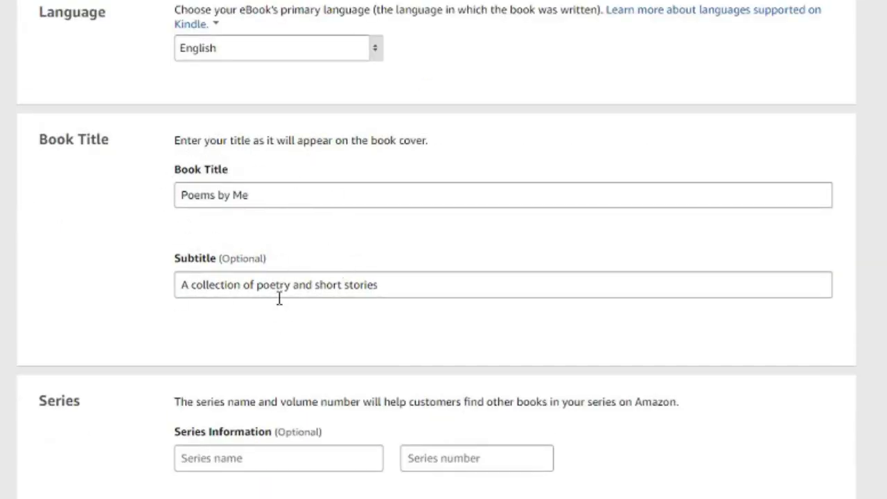
scroll(172, 247, "down", 6)
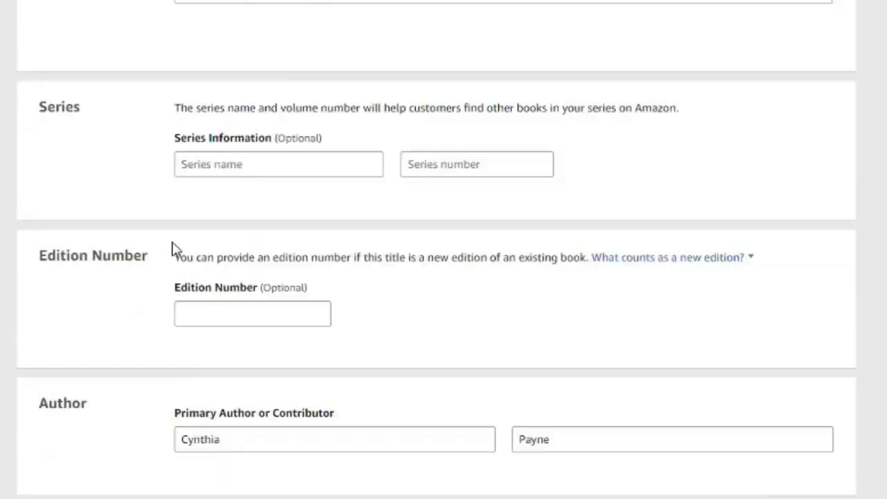
scroll(177, 241, "up", 5)
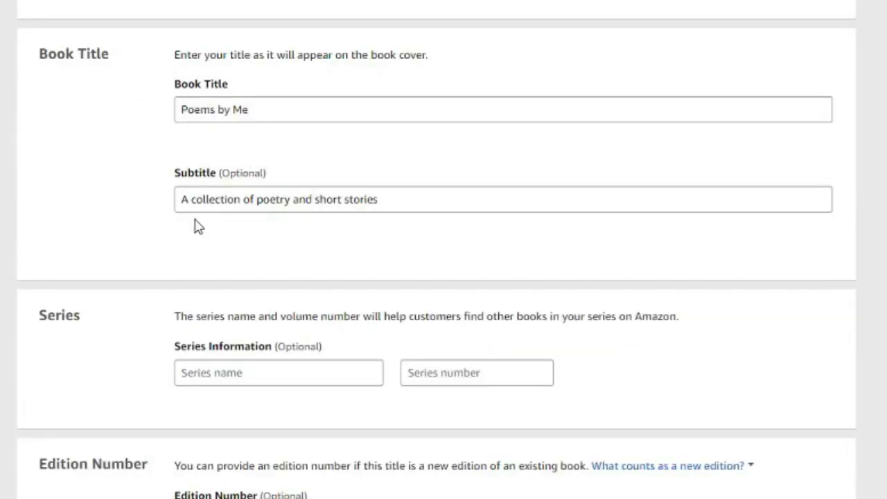
scroll(198, 225, "down", 1)
scroll(196, 220, "down", 7)
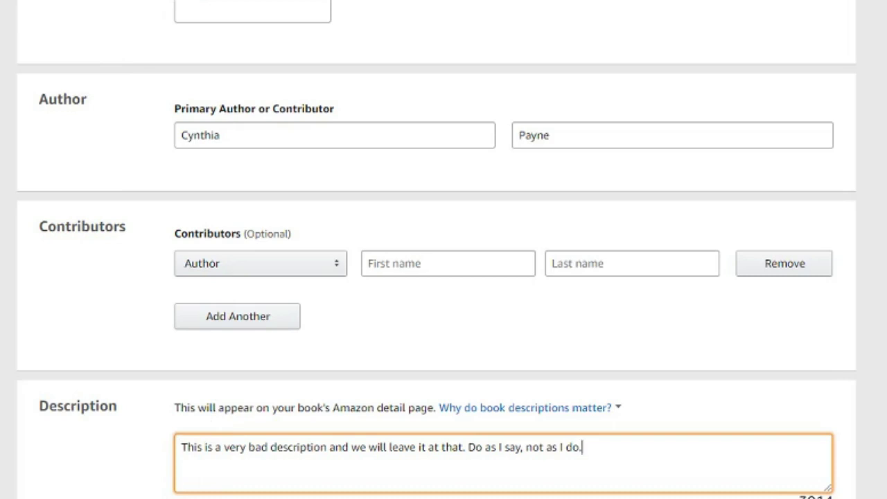
scroll(168, 469, "up", 10)
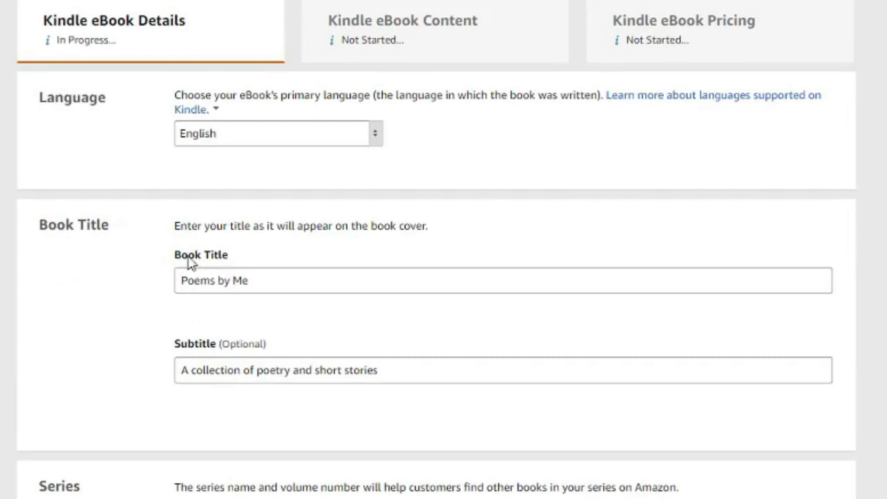
scroll(158, 343, "down", 5)
scroll(158, 343, "down", 5)
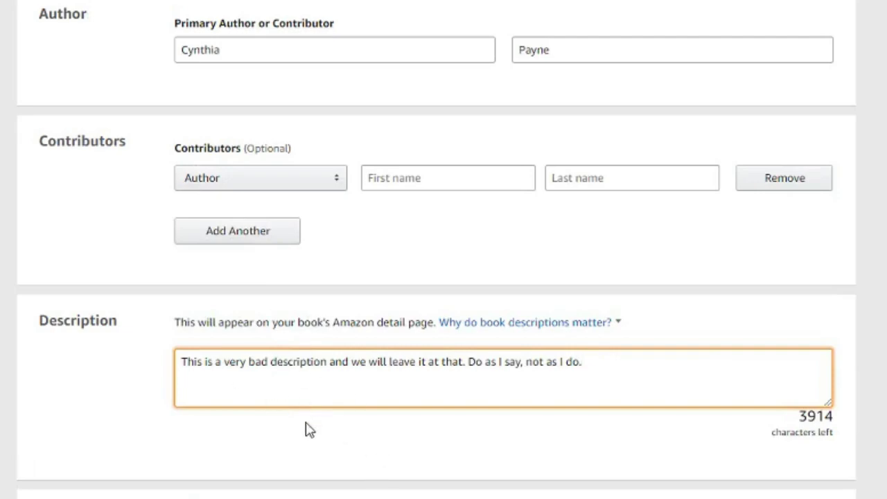
Step: Declare that you own the copyright and hold the necessary publishing rights, and check the explanation of public domain works
scroll(305, 428, "down", 5)
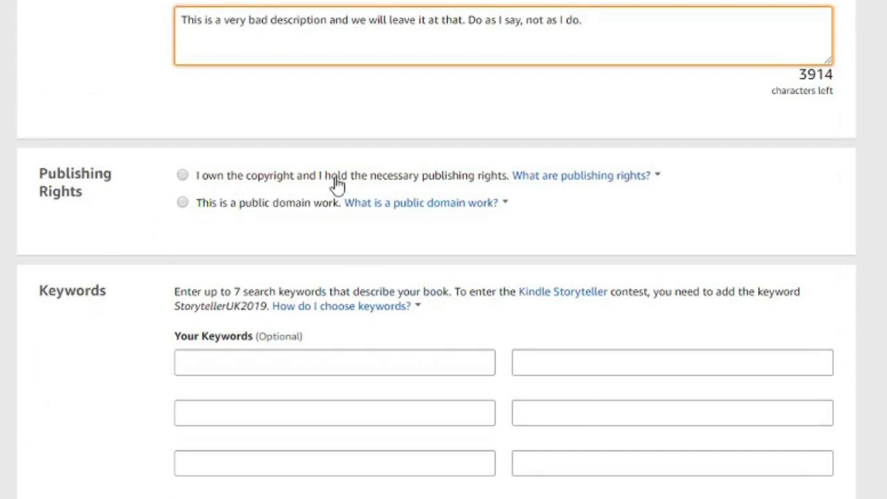
left_click(516, 181)
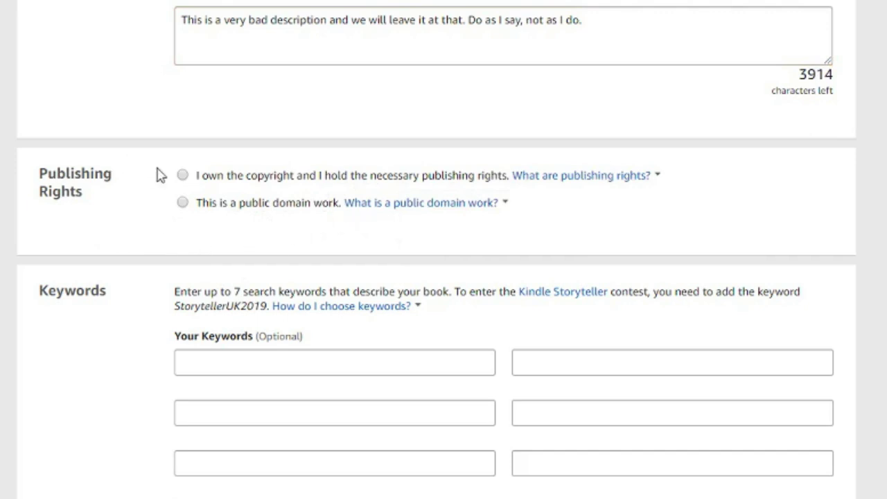
left_click(180, 175)
left_click(377, 205)
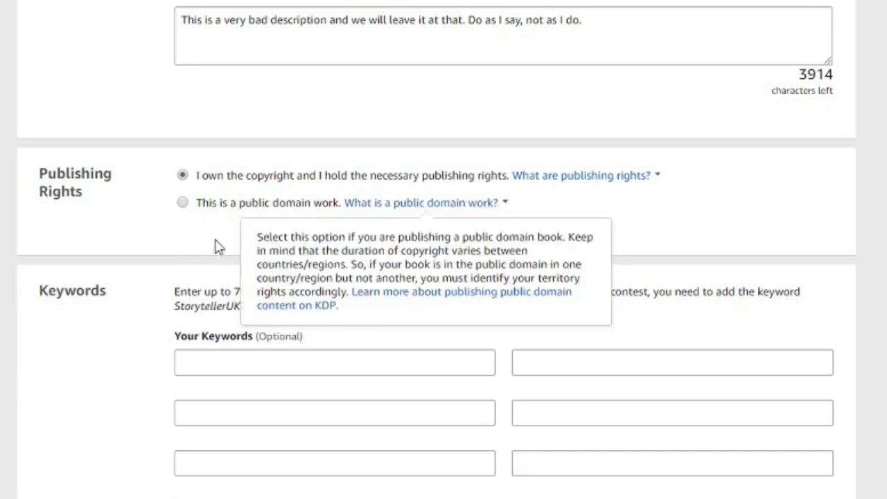
left_click(197, 259)
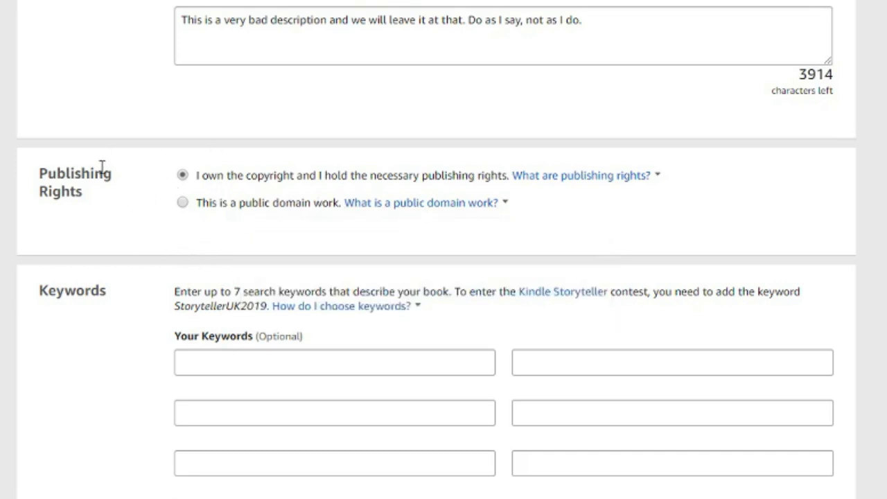
Step: Check the guidance on choosing search keywords and look over the Amazon listing for "To All the Boys I've Loved Before"
scroll(138, 242, "down", 2)
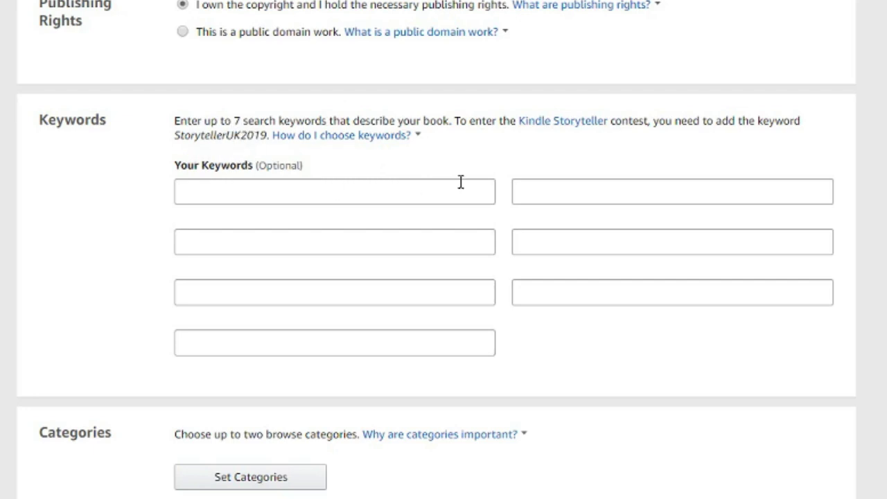
left_click(540, 126)
left_click(362, 136)
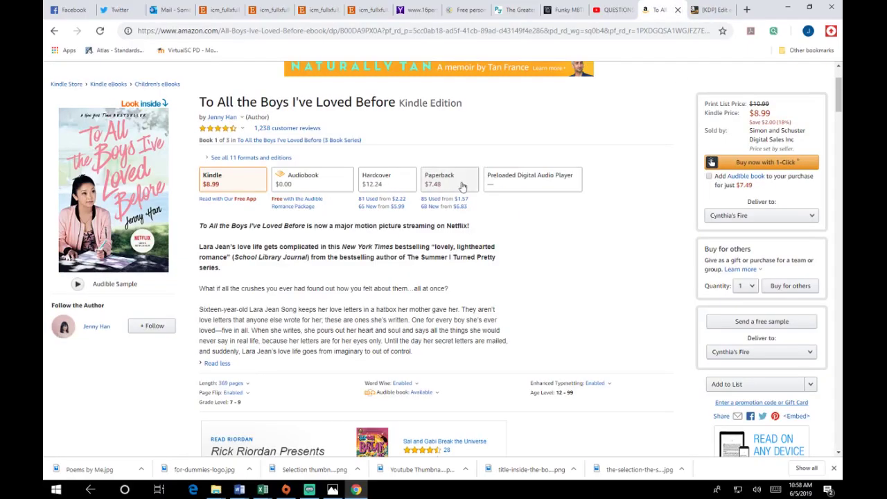
scroll(466, 195, "up", 2)
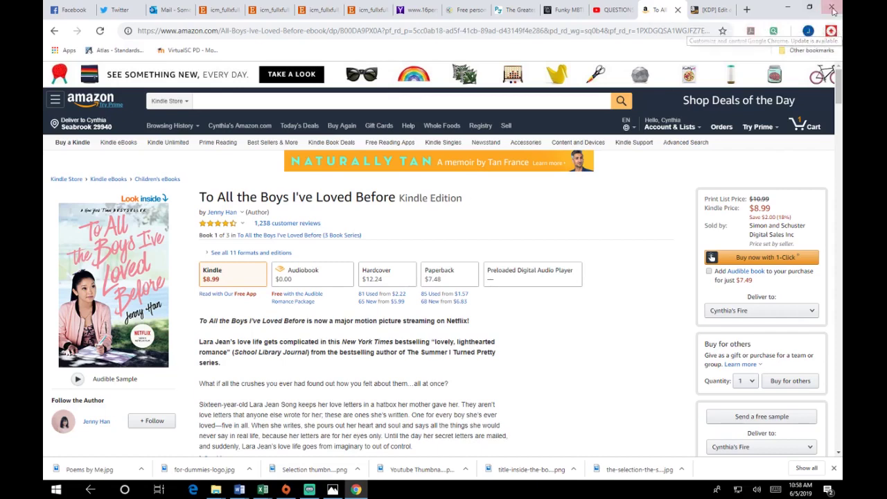
Step: Open a new incognito browser window for researching keywords
left_click(747, 10)
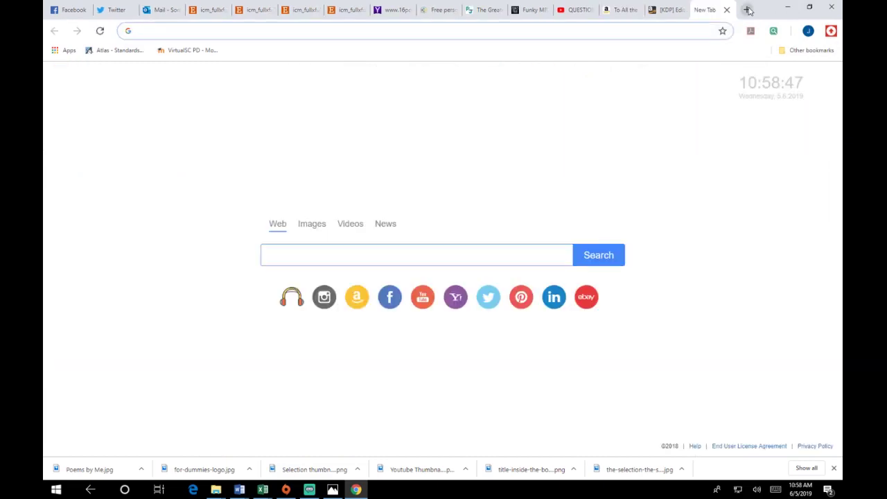
left_click(807, 52)
left_click(809, 31)
left_click(809, 32)
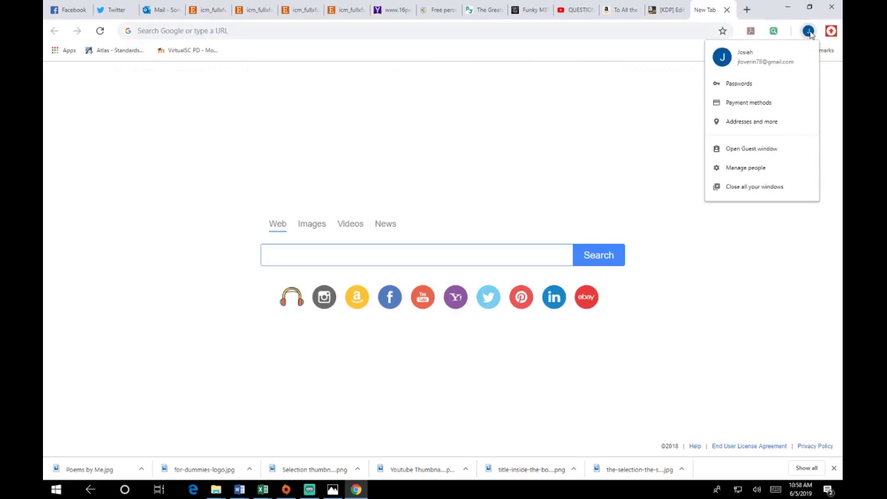
left_click(831, 31)
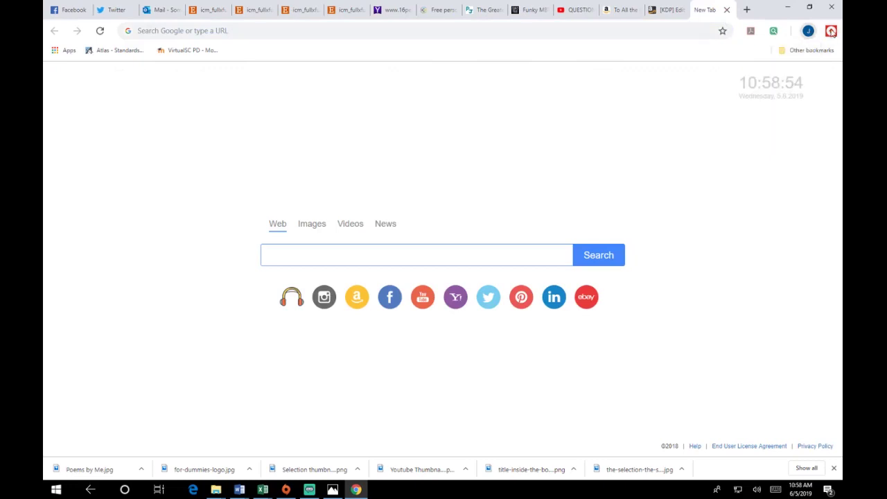
left_click(831, 31)
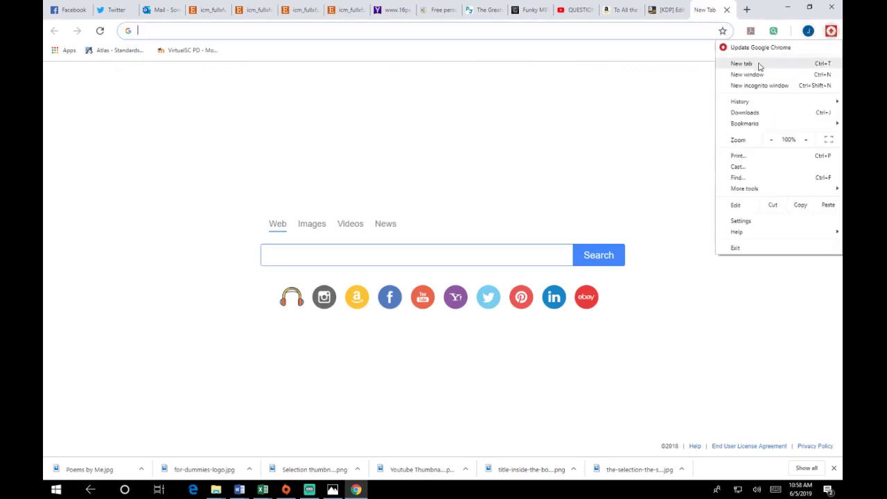
key("Escape")
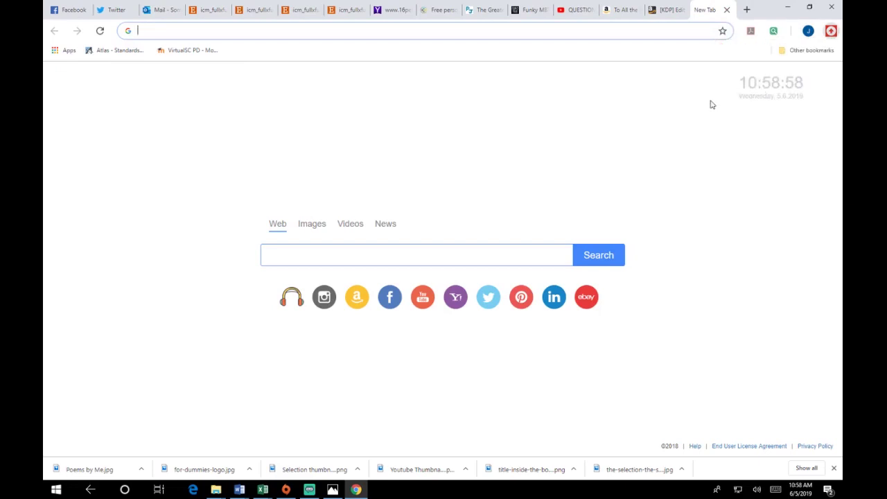
key("ctrl+shift+n")
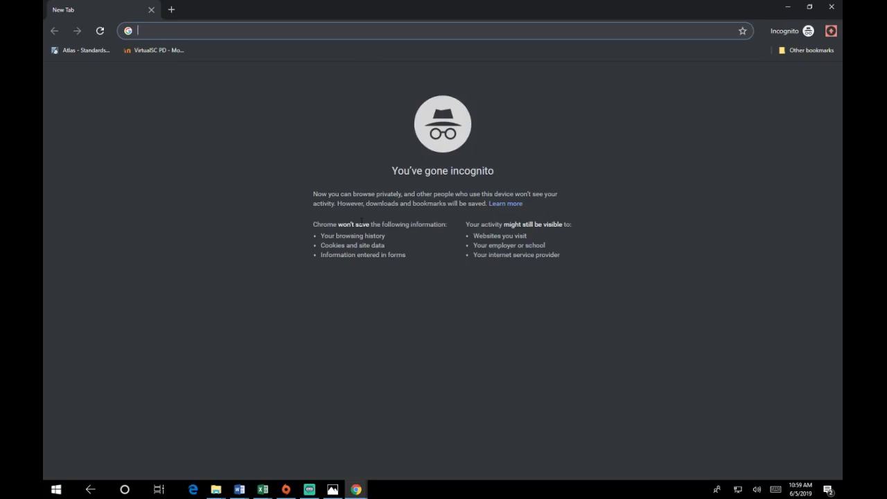
Step: Go to amazon.com in the incognito window and look over its home page
type("amazon")
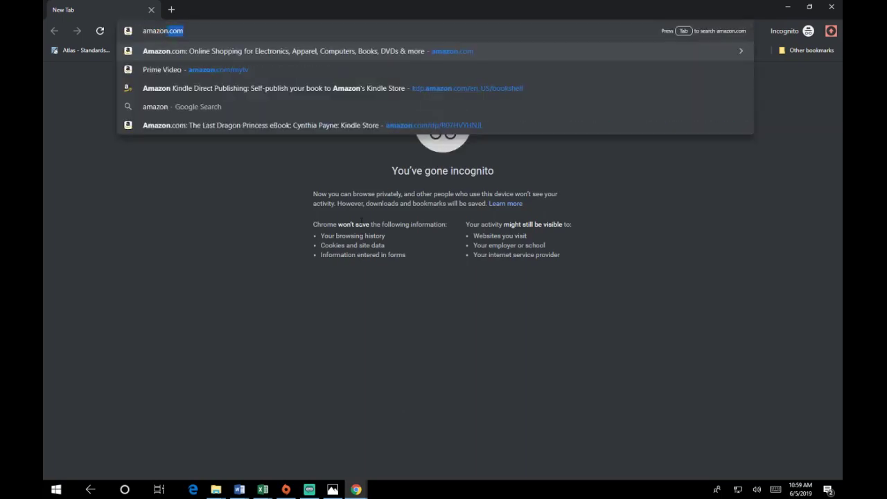
type(".com")
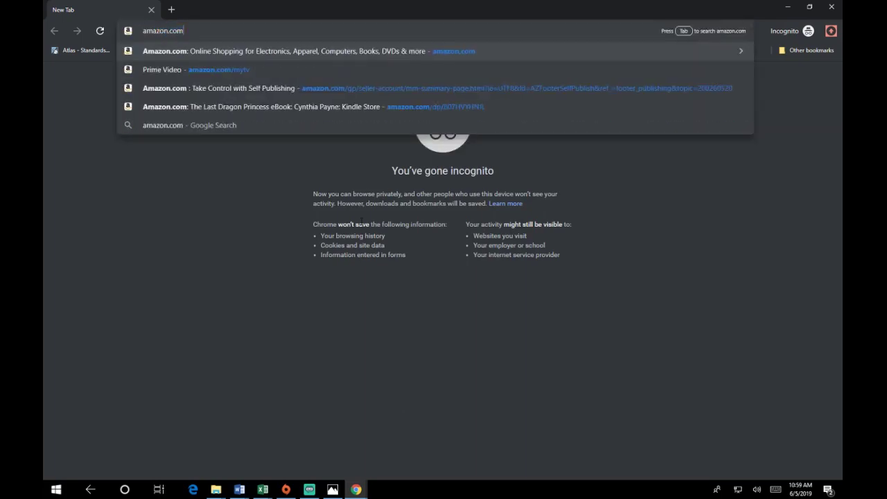
key("Return")
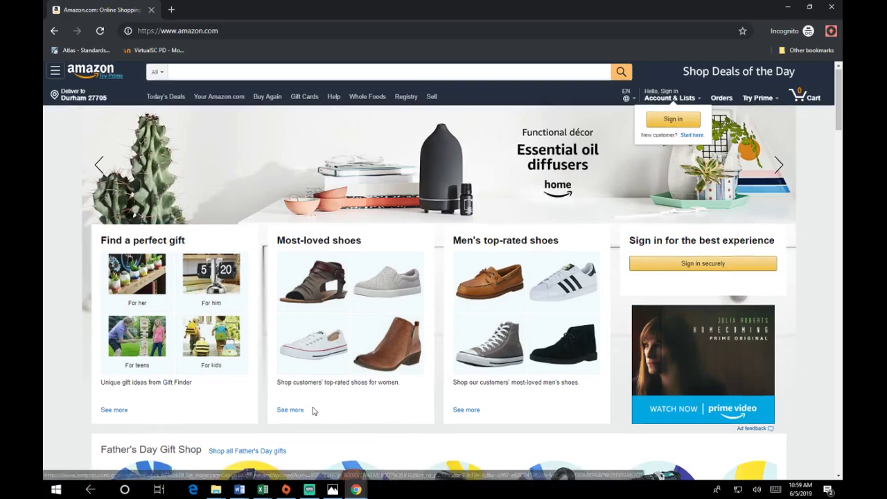
scroll(307, 402, "down", 2)
scroll(310, 402, "up", 2)
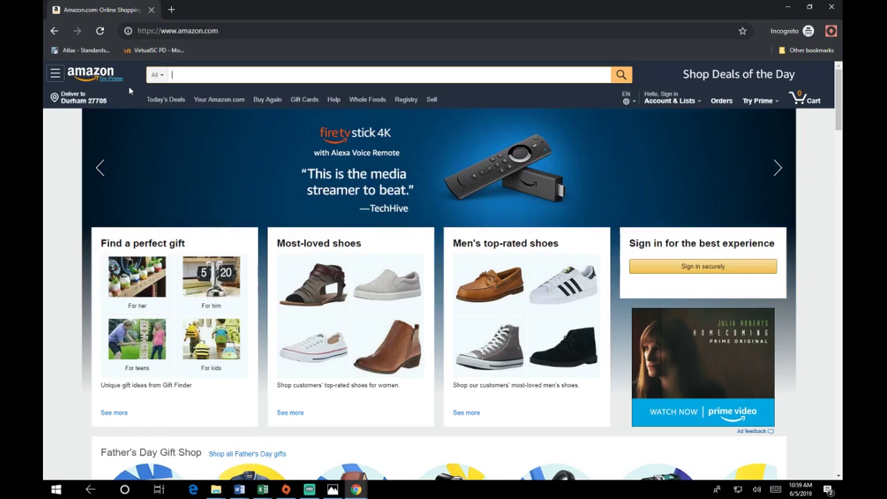
Step: Look up Amazon's search suggestions for "unrequited" and search for the suggestion "unrequited women and romantic obsession"
type("unre")
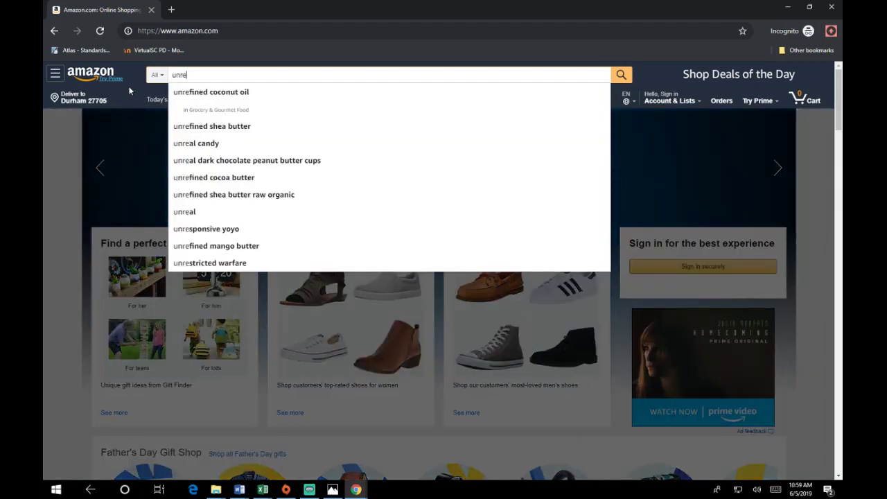
type("quited")
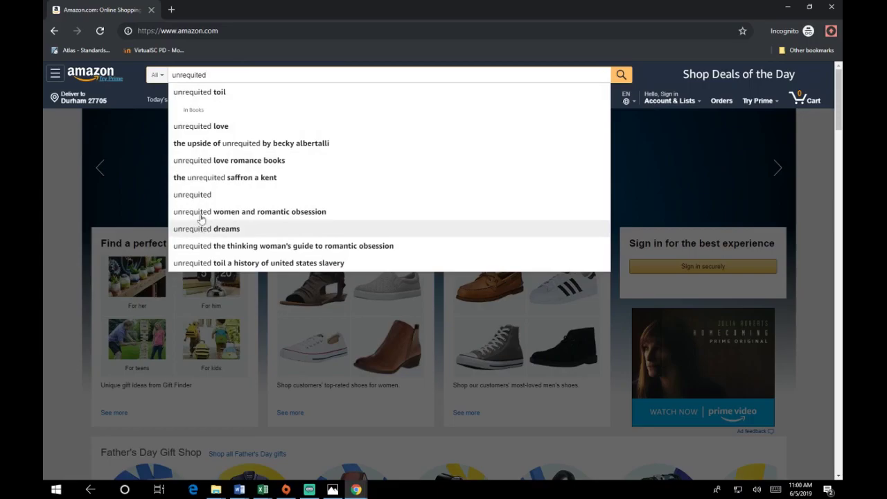
left_click(249, 211)
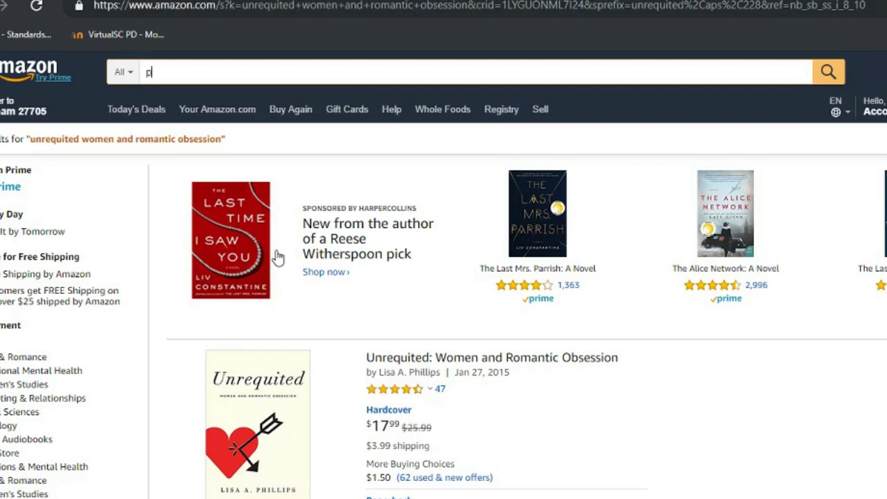
Step: Look up Amazon's search suggestions for "political intrigu" and for the broader term "political"
type("olitical in")
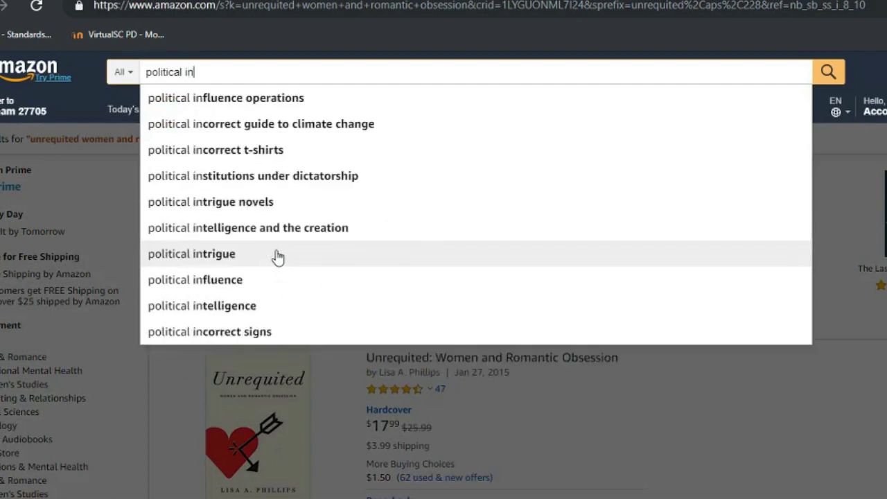
type("trigu")
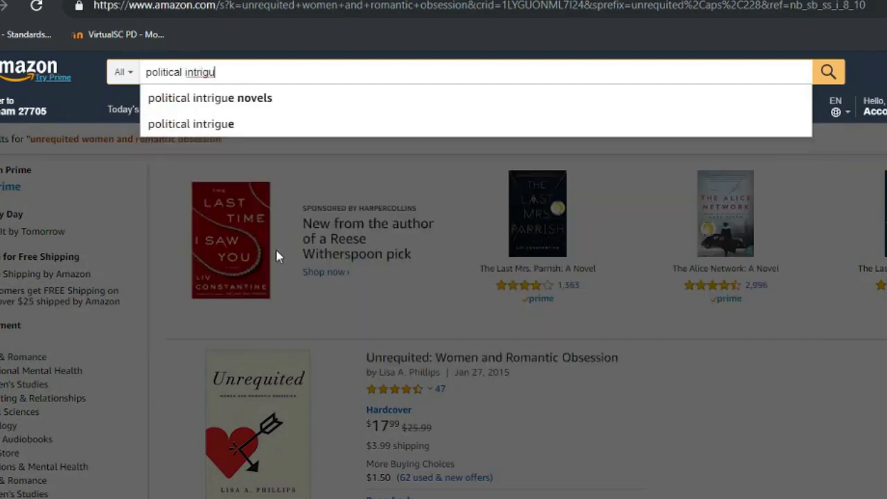
left_click_drag(227, 65, 144, 75)
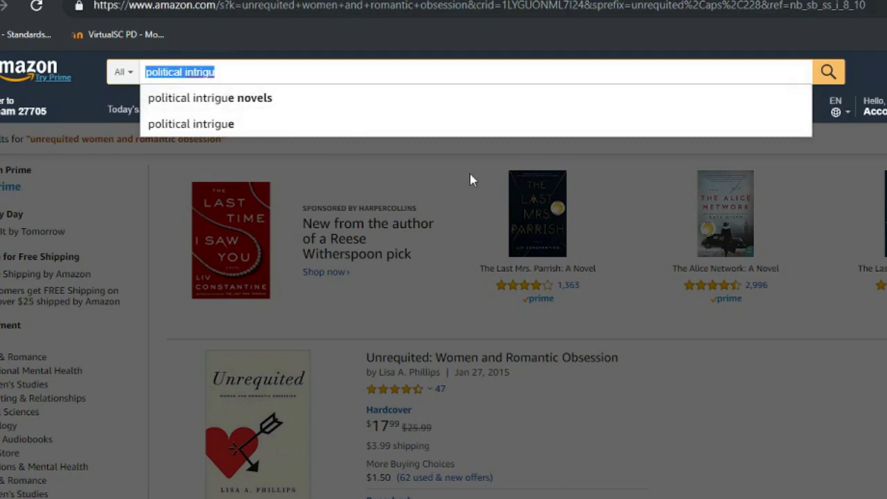
type("political")
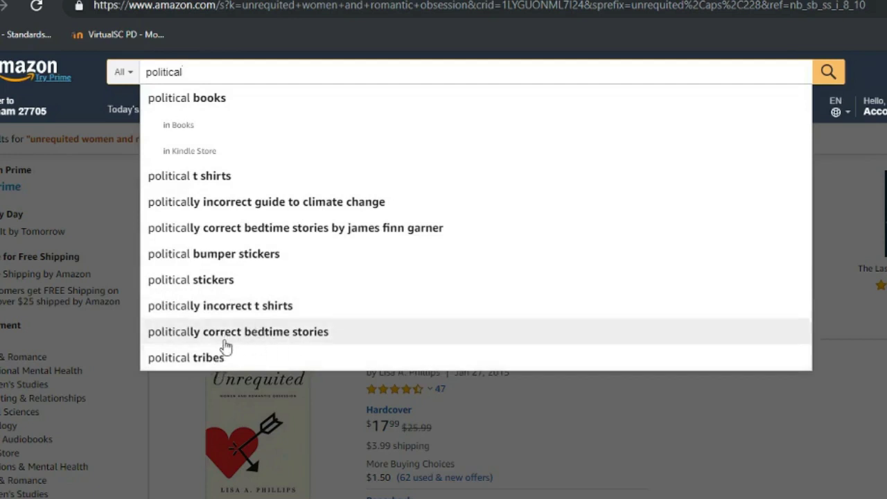
Step: Replace the Amazon search term with "paranormal" and look over its suggestions
key("BackSpace")
key("BackSpace")
key("BackSpace")
key("BackSpace")
key("BackSpace")
key("BackSpace")
key("BackSpace")
key("BackSpace")
key("BackSpace")
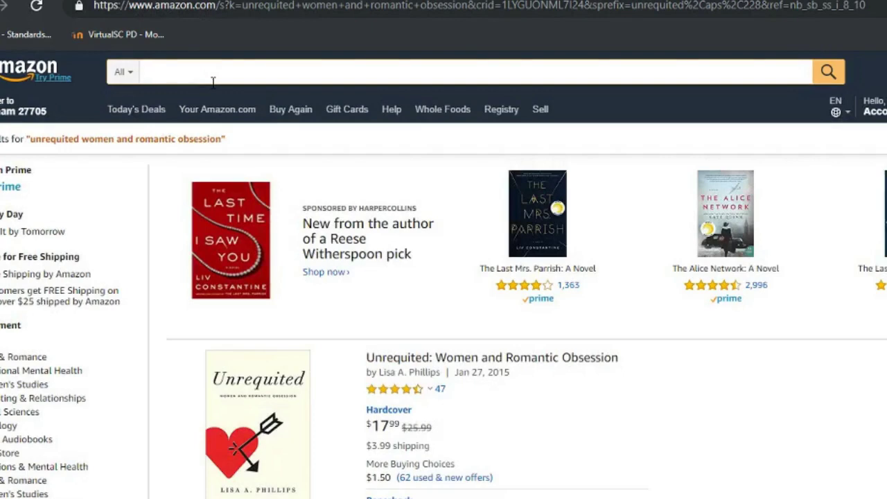
type("parano")
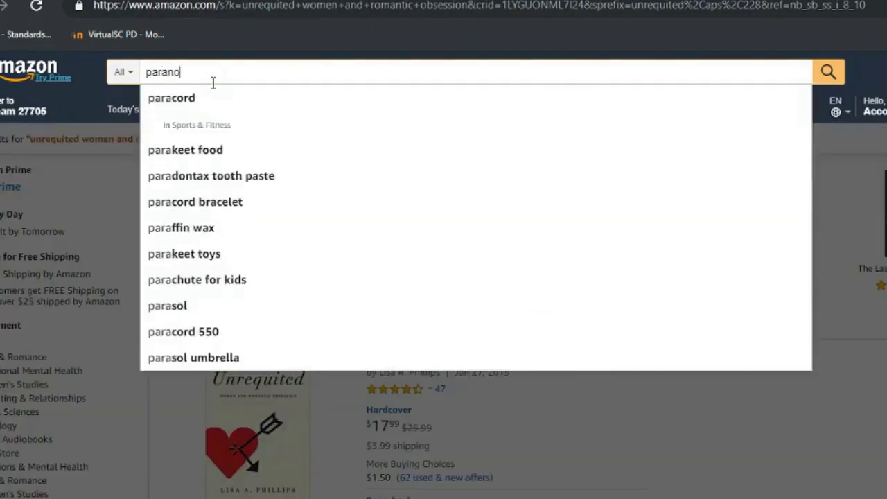
type("rmal")
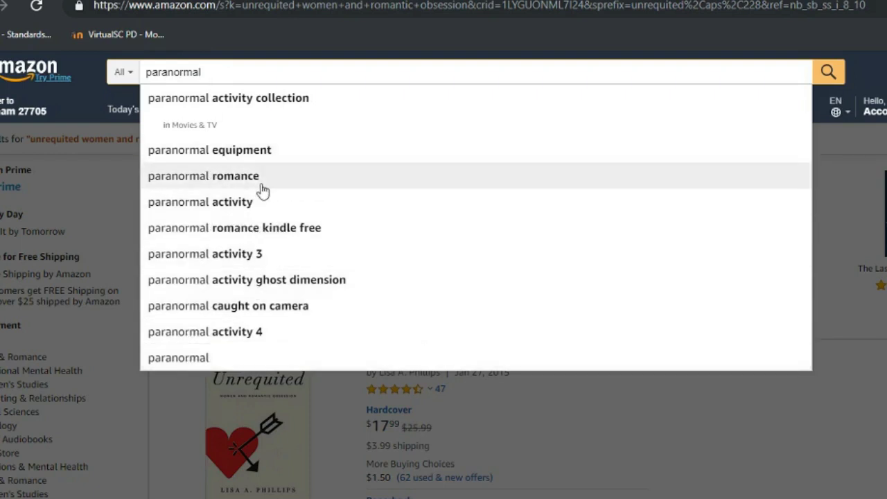
Step: Replace the Amazon search term with "dragons", look over its suggestions, and return to the Kindle eBook details page
key("BackSpace")
key("BackSpace")
key("BackSpace")
key("BackSpace")
key("BackSpace")
key("BackSpace")
key("BackSpace")
key("BackSpace")
key("BackSpace")
type("dragons")
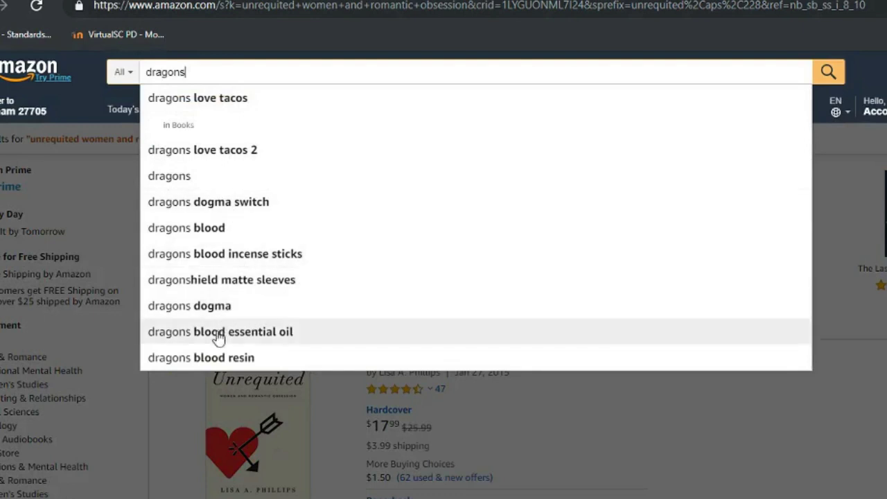
scroll(234, 273, "down", 1)
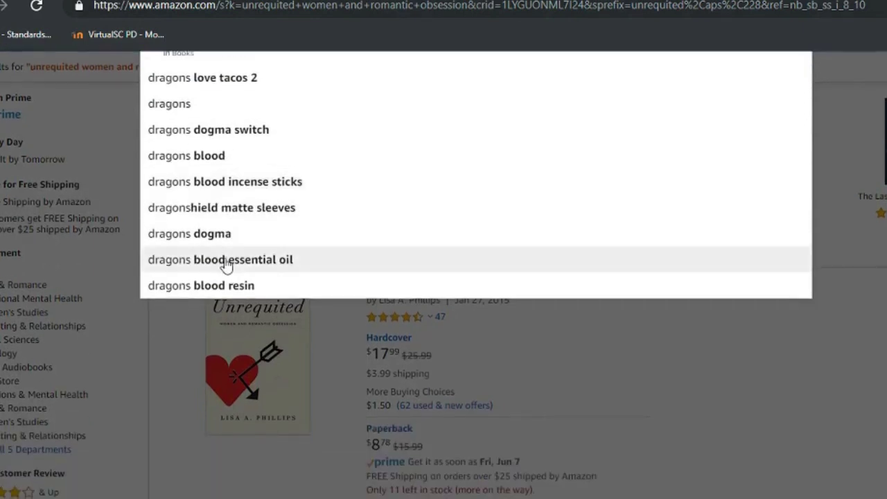
scroll(228, 263, "up", 1)
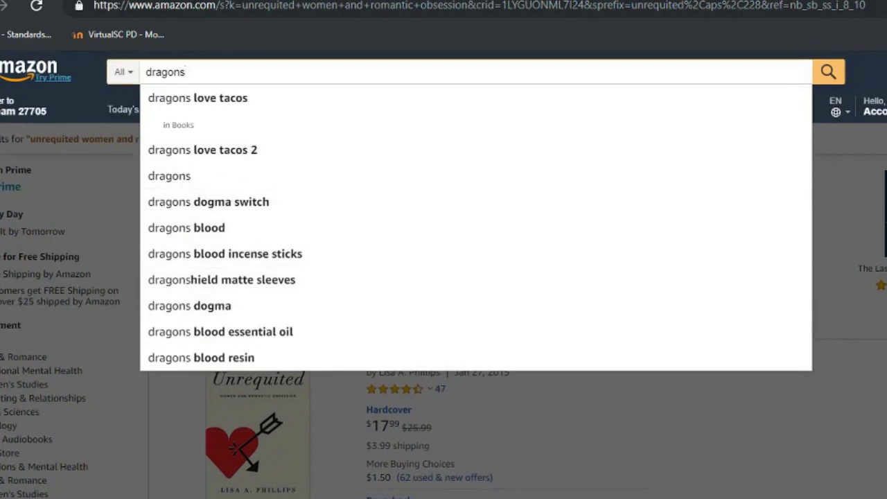
key("Escape")
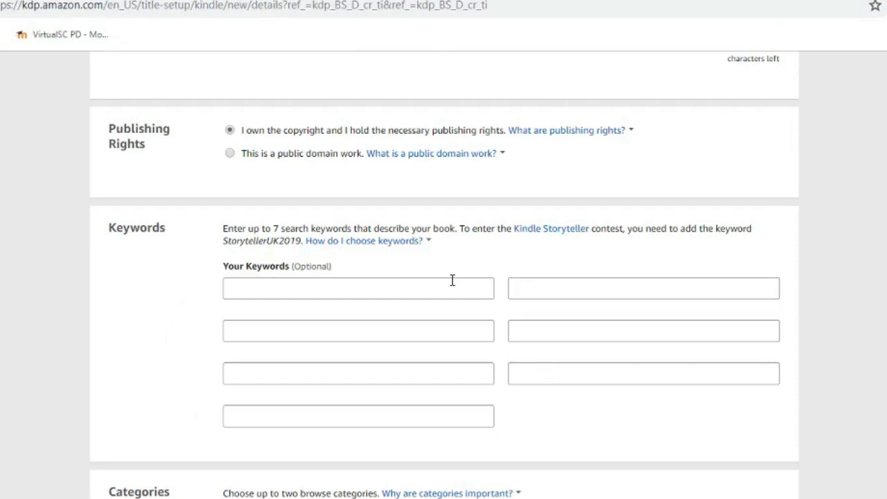
Step: Enter "Poem Collection" and "Poems about kids and horses" as the book's first two search keywords
left_click(378, 290)
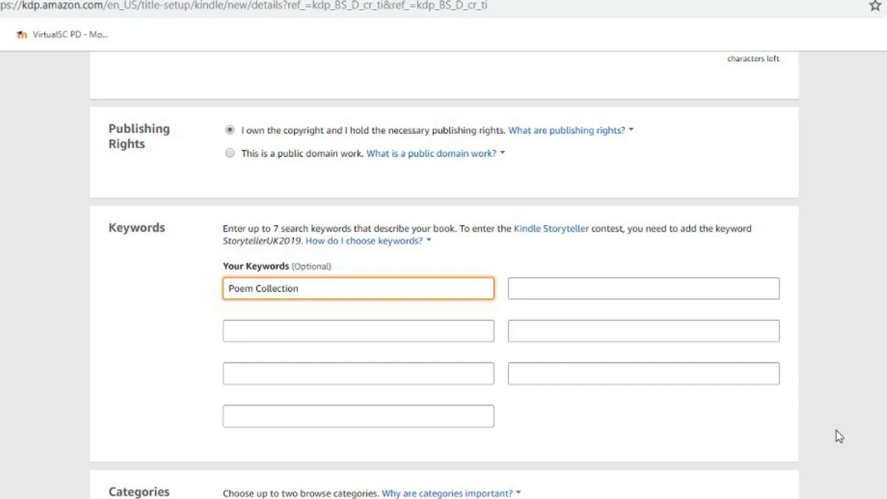
left_click(481, 335)
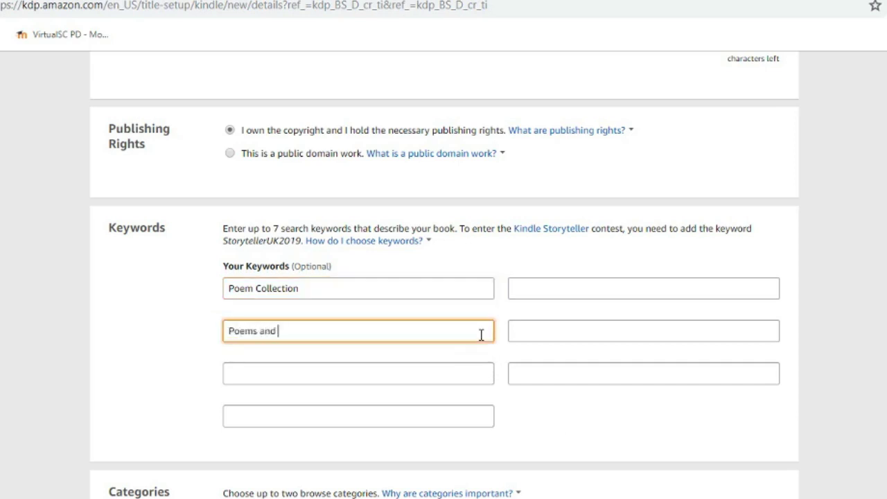
type("Poems about kids and horses")
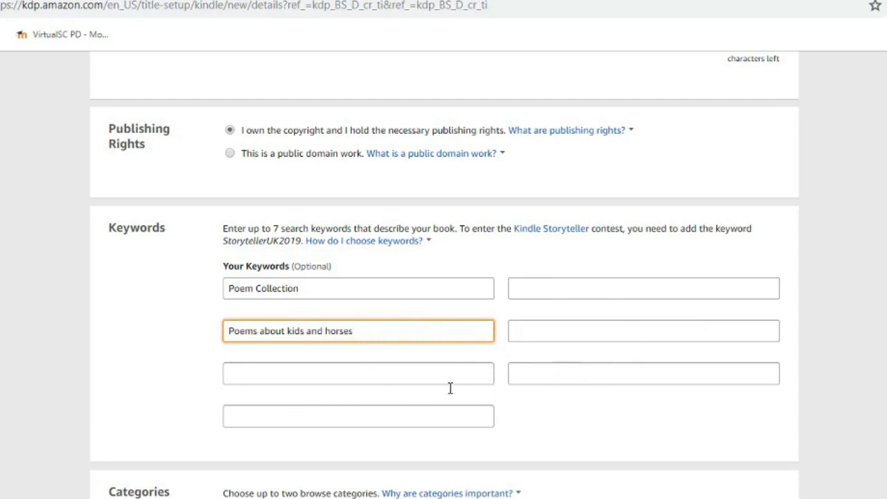
Step: Start setting the book's categories and check the subcategories under Nonfiction
scroll(651, 425, "down", 4)
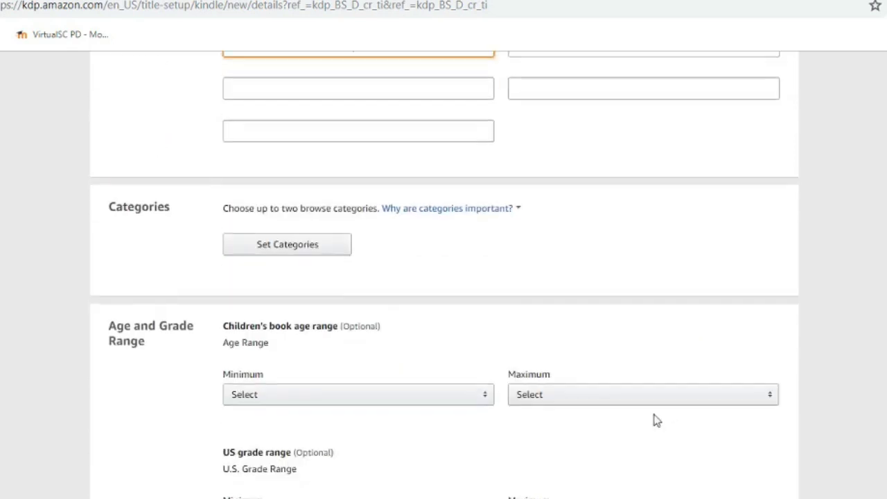
left_click(270, 252)
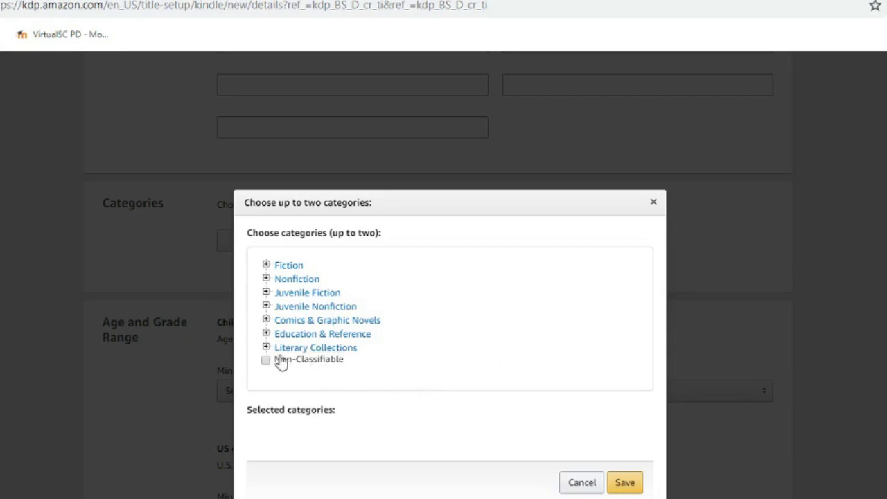
left_click(266, 279)
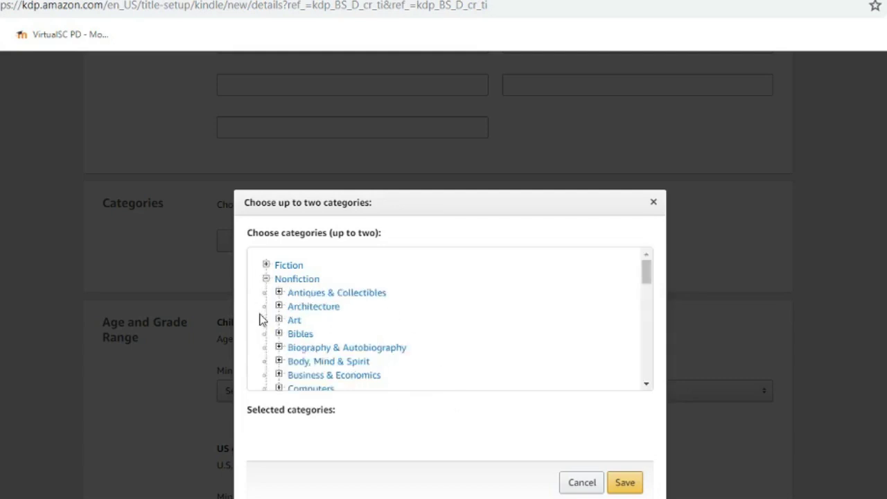
left_click(266, 279)
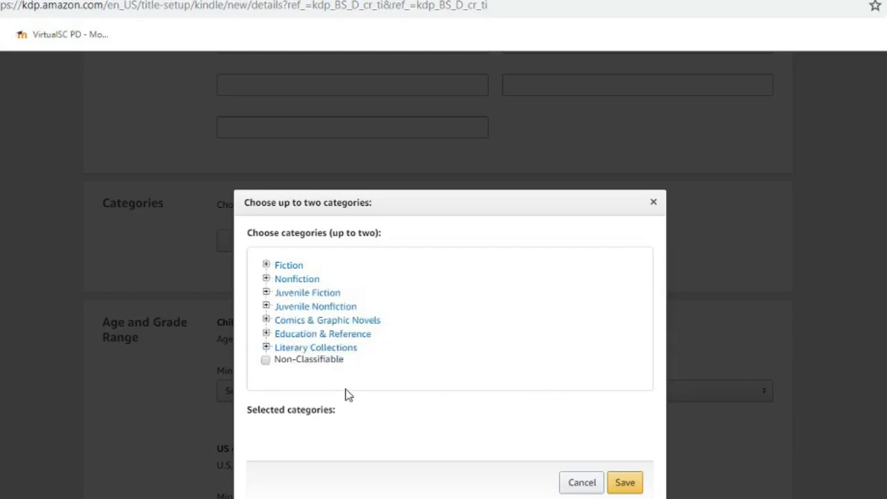
Step: Look through the subcategories under Literary Collections
left_click(266, 347)
scroll(411, 354, "down", 1)
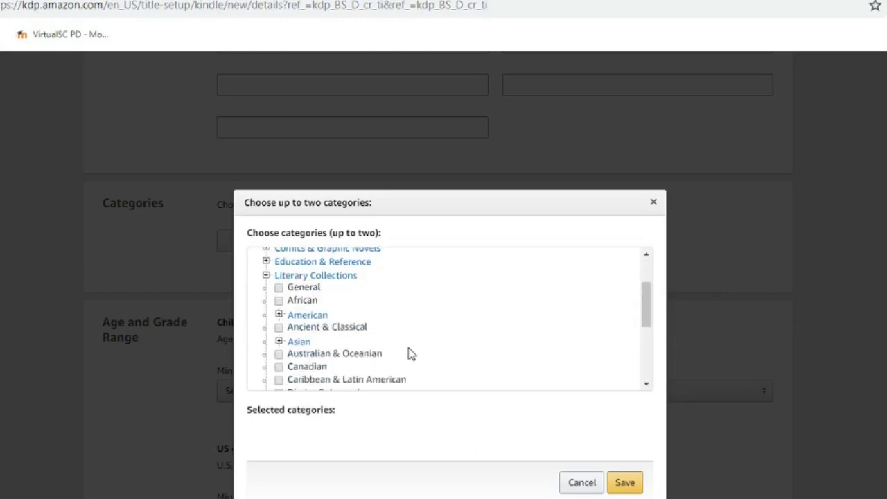
scroll(410, 354, "down", 1)
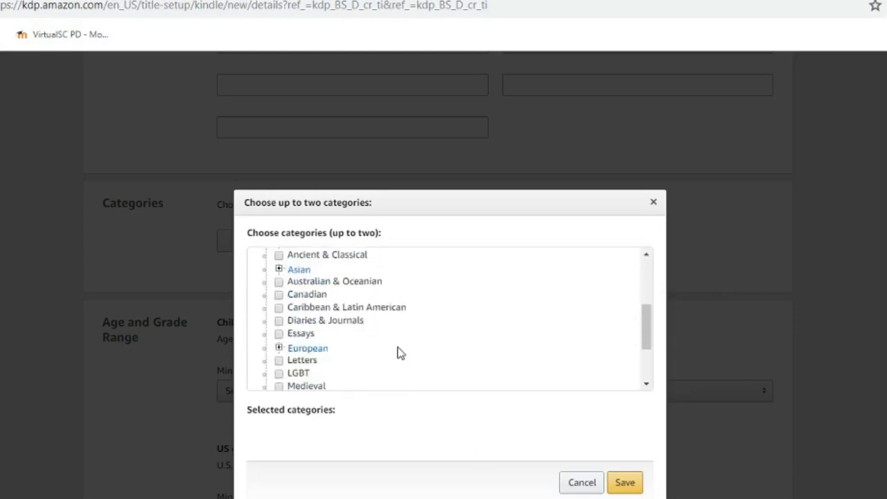
scroll(394, 344, "down", 1)
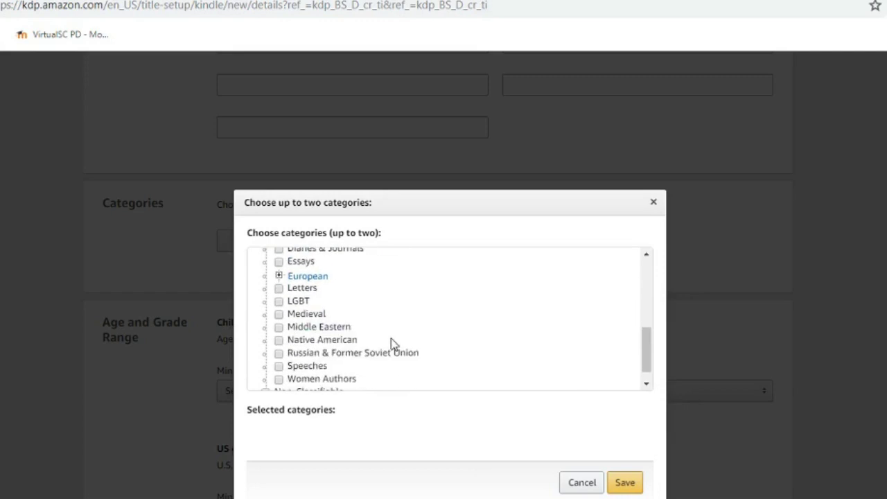
scroll(393, 343, "down", 1)
scroll(392, 343, "up", 1)
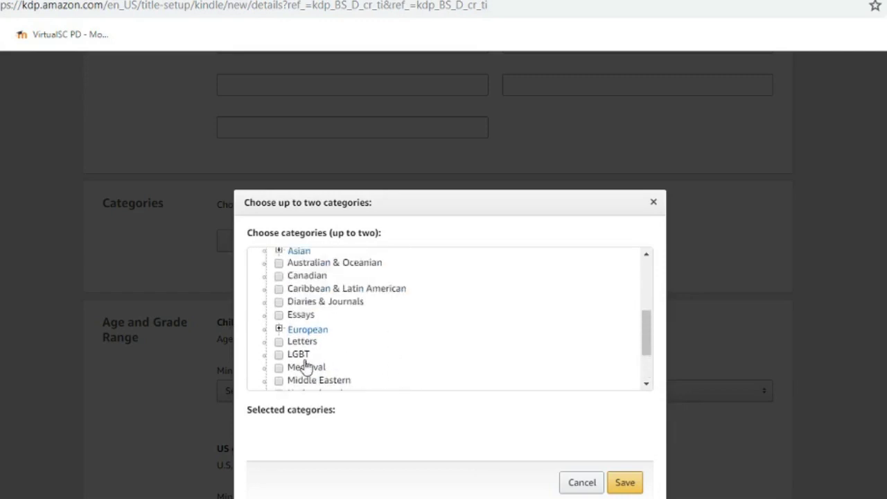
scroll(300, 356, "up", 2)
scroll(301, 356, "down", 2)
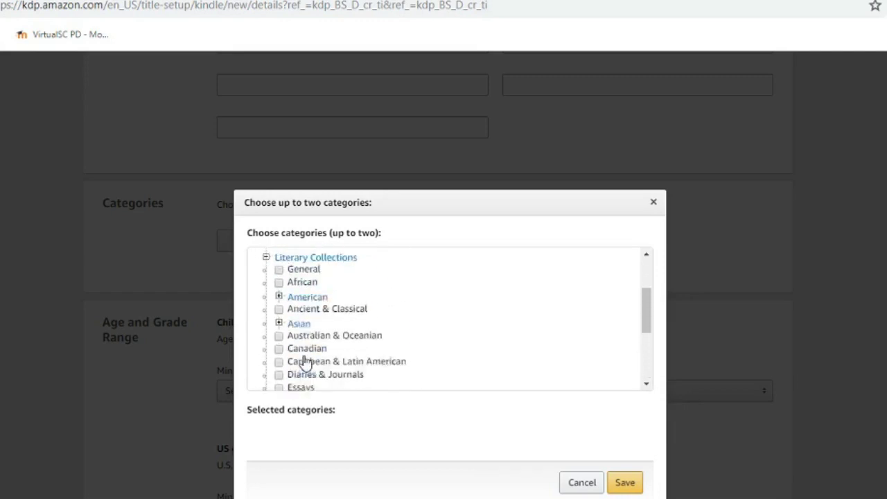
Step: Try the LGBT and the Caribbean & Latin American categories under Literary Collections, deselecting each again
left_click(279, 355)
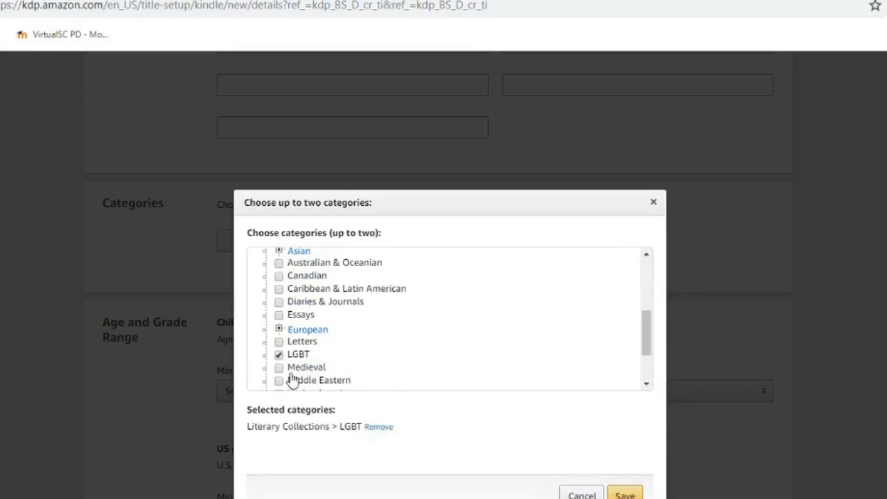
left_click(279, 355)
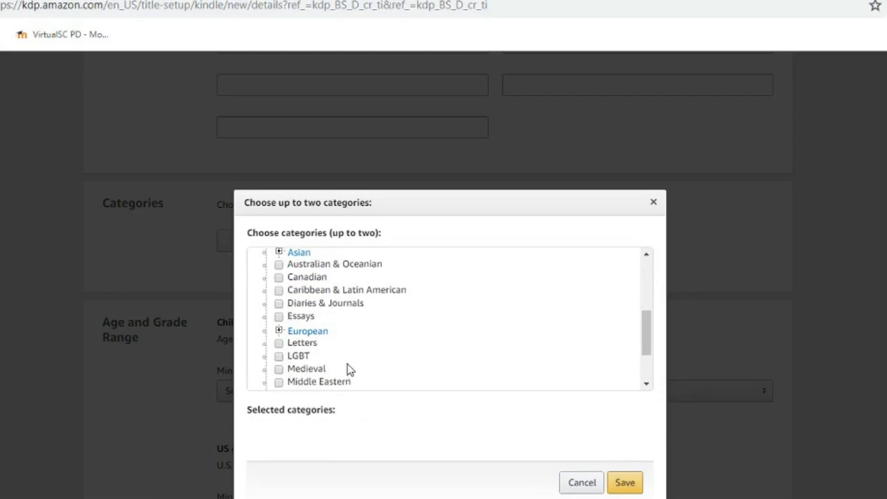
scroll(412, 377, "up", 2)
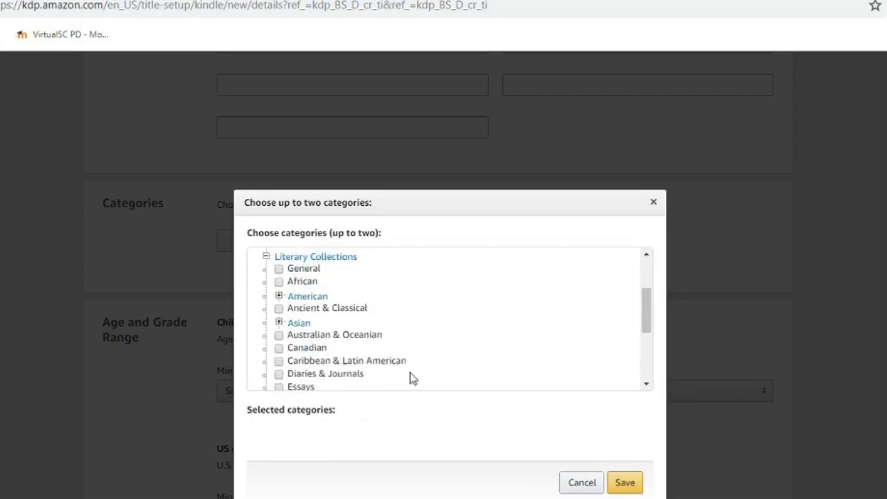
left_click(279, 362)
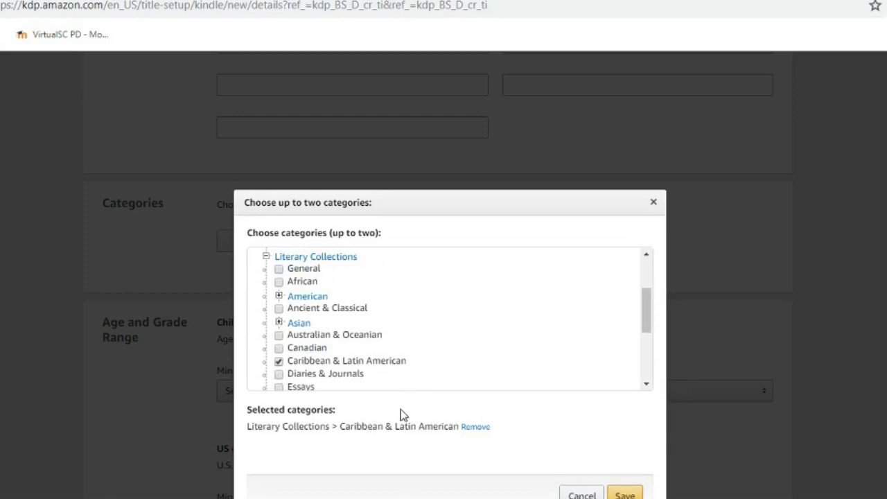
left_click(279, 361)
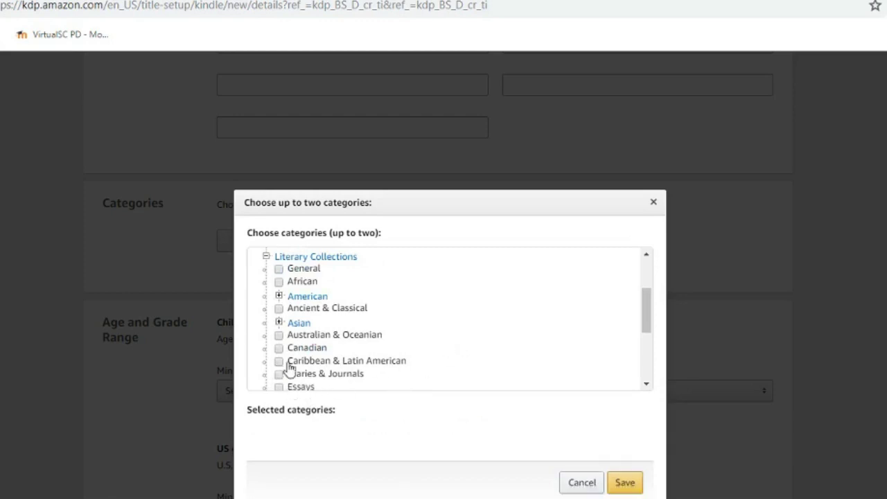
Step: Check the American subcategories under Literary Collections, then collapse both lists
scroll(378, 368, "up", 1)
left_click(278, 368)
scroll(416, 364, "down", 2)
scroll(421, 364, "up", 1)
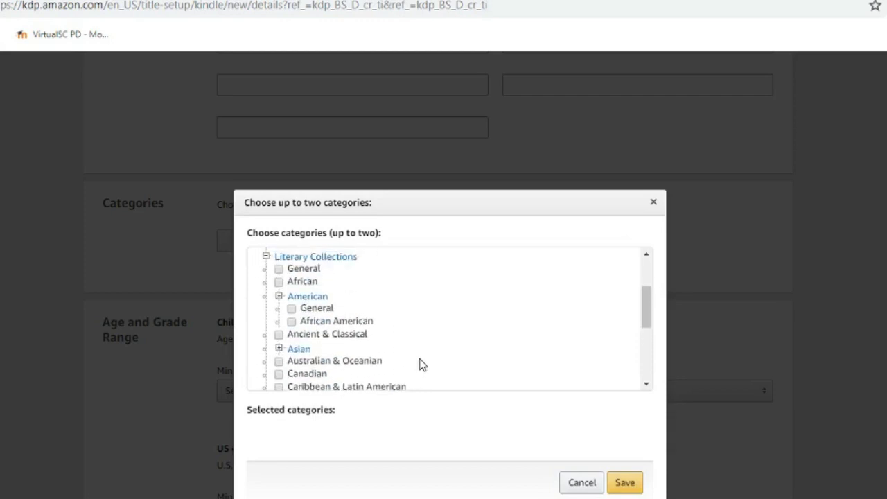
left_click(279, 298)
left_click(266, 256)
scroll(305, 291, "up", 1)
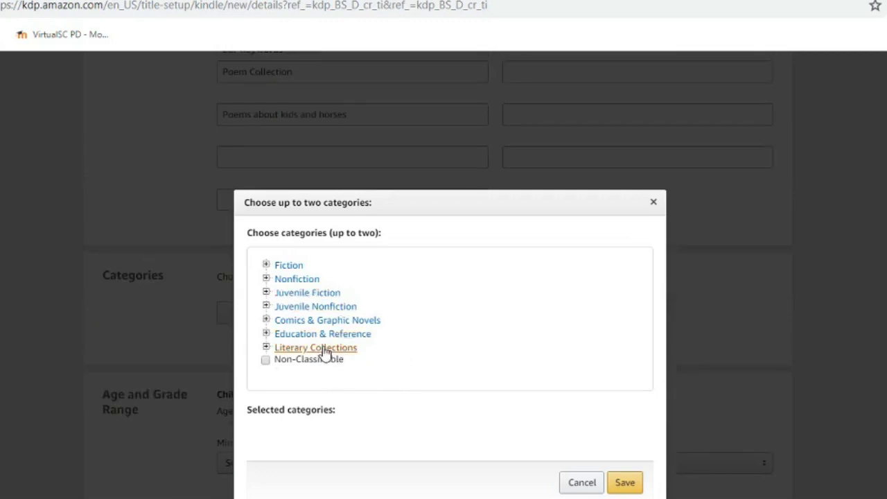
Step: Look through the subcategories under Juvenile Fiction, including those under Fairy Tales & Folklore
left_click(266, 293)
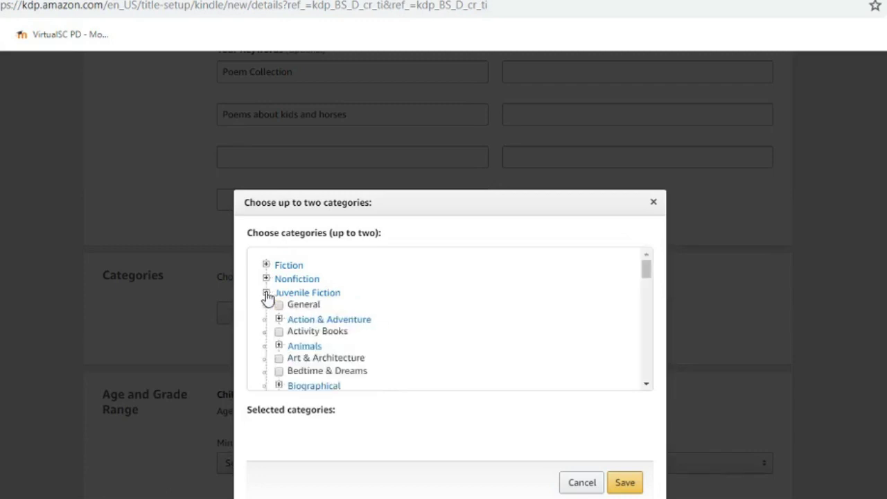
scroll(370, 336, "down", 1)
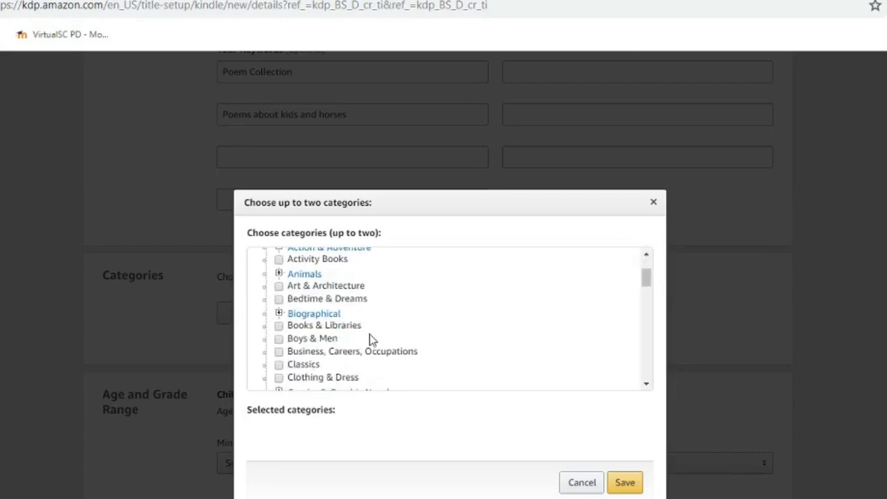
scroll(366, 338, "down", 2)
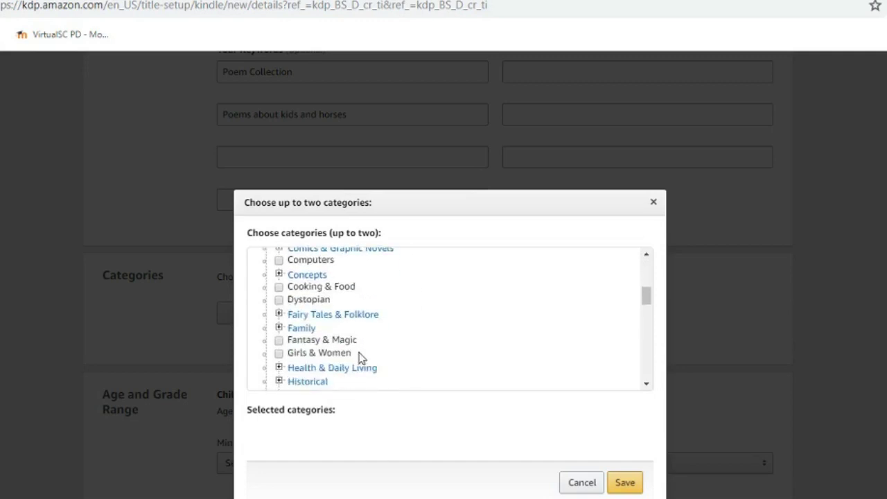
left_click(278, 313)
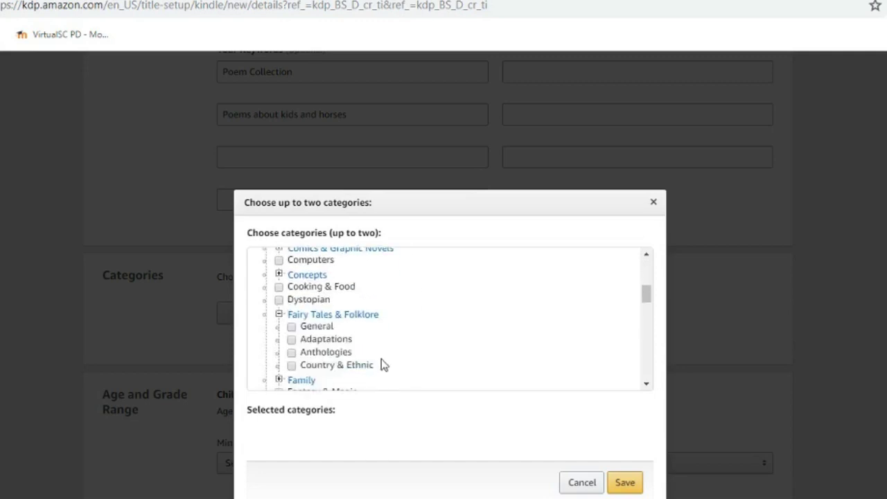
left_click(279, 313)
scroll(342, 339, "down", 3)
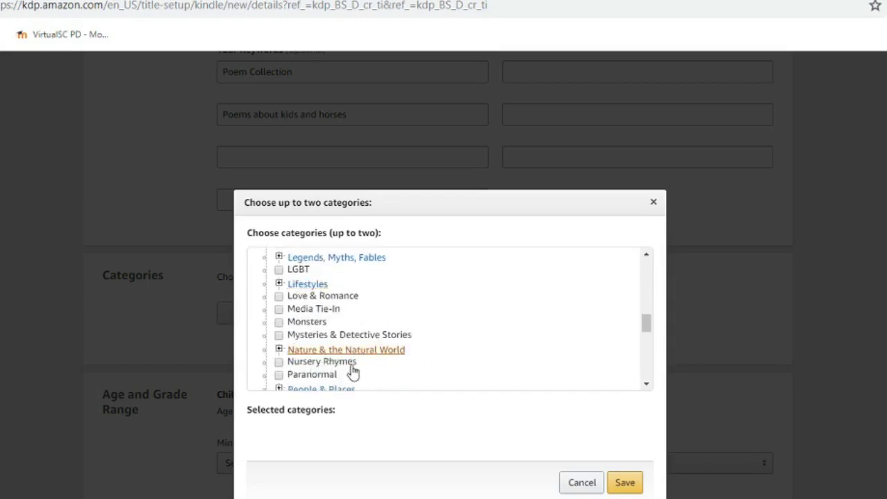
Step: Check the Concepts subcategories under Juvenile Fiction, and collapse the Juvenile Fiction list
scroll(343, 378, "up", 4)
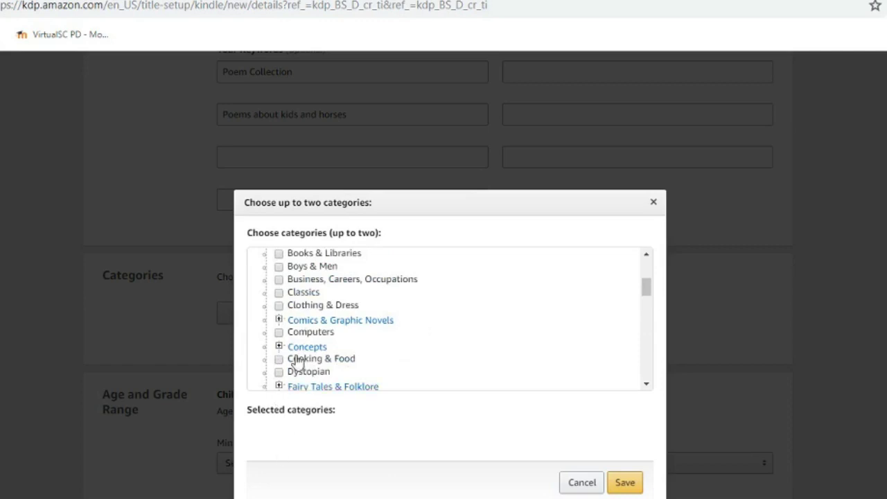
scroll(285, 312, "up", 2)
scroll(283, 317, "down", 2)
scroll(326, 312, "down", 1)
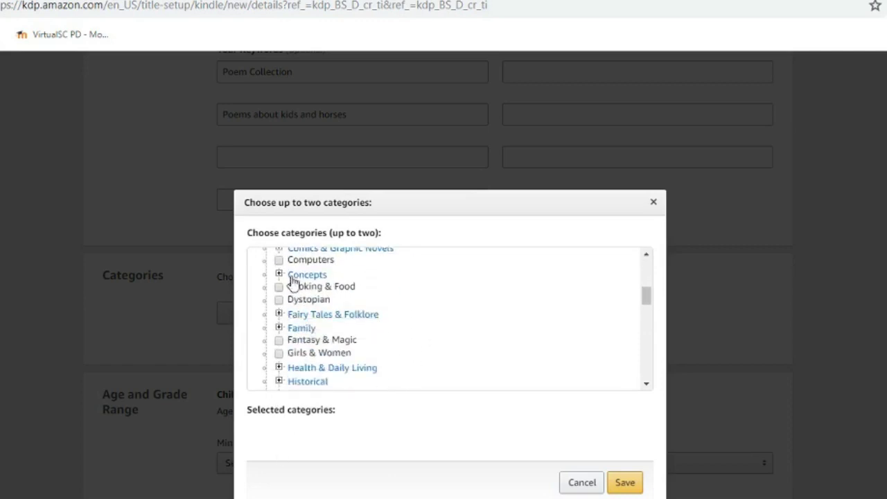
left_click(280, 275)
scroll(405, 352, "down", 4)
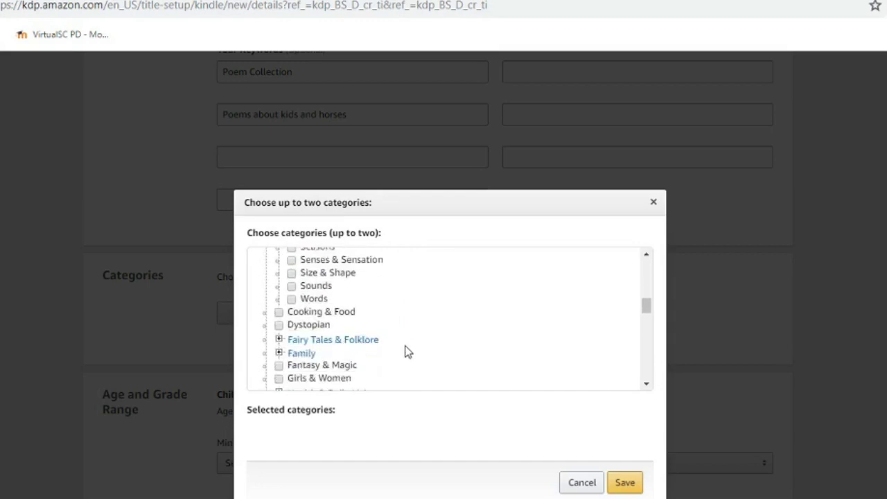
scroll(326, 326, "up", 8)
scroll(325, 325, "up", 2)
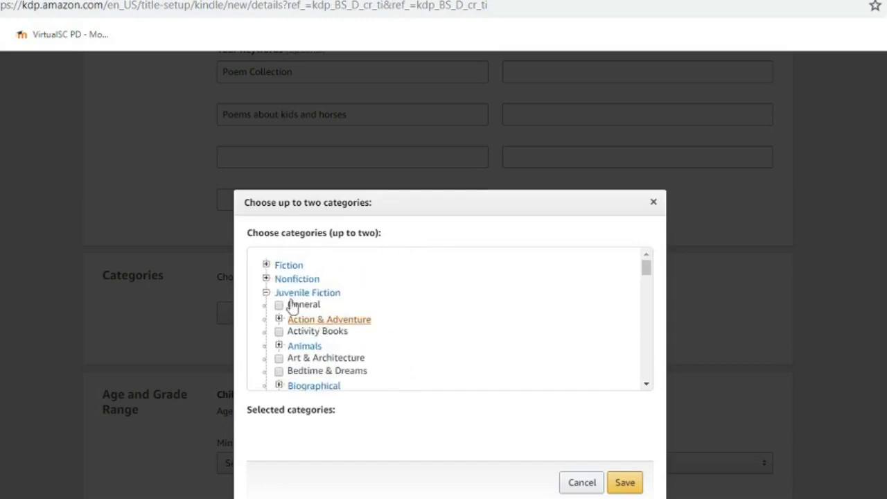
left_click(266, 291)
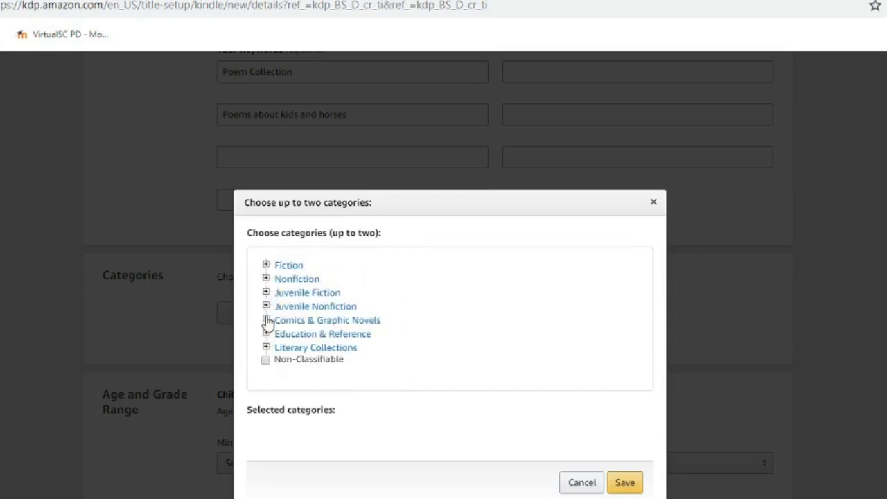
Step: Select Coming of Age under Fiction as the book's first category
left_click(266, 264)
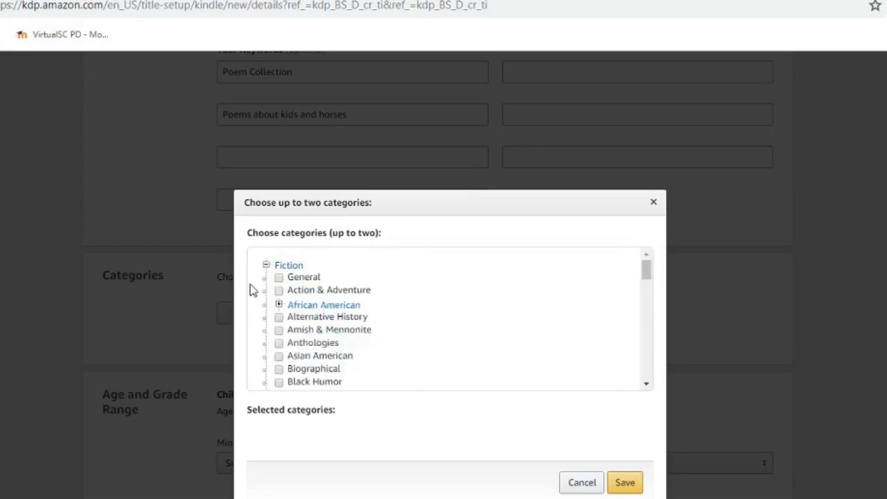
scroll(326, 278, "down", 1)
scroll(327, 279, "down", 1)
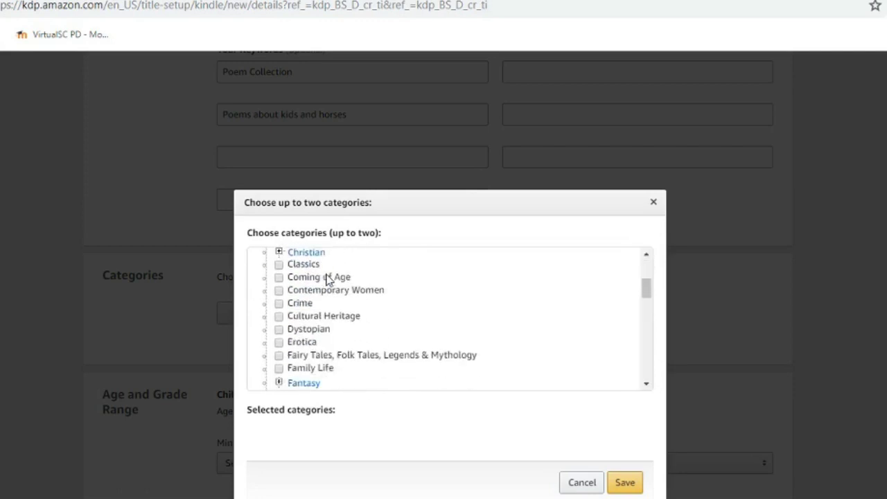
left_click(279, 277)
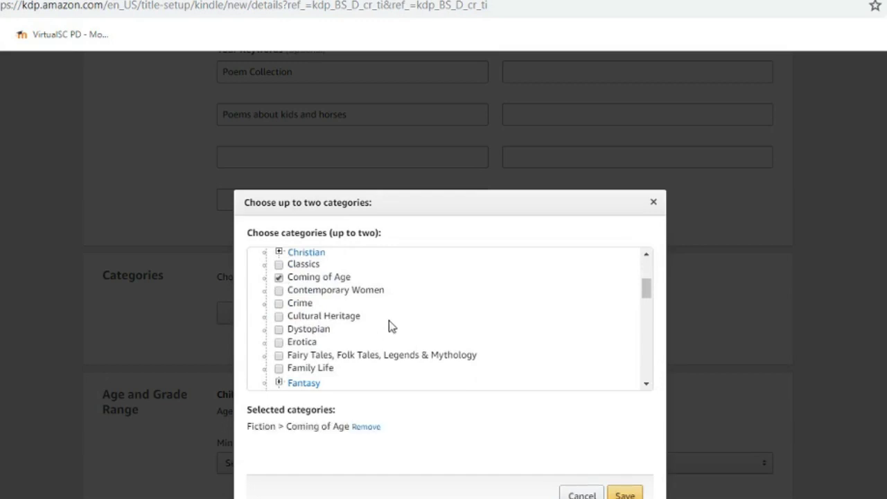
Step: Look through the Fantasy subcategories under Fiction, and collapse the Fiction list
scroll(383, 325, "down", 1)
scroll(376, 317, "down", 1)
scroll(339, 309, "up", 1)
left_click(278, 310)
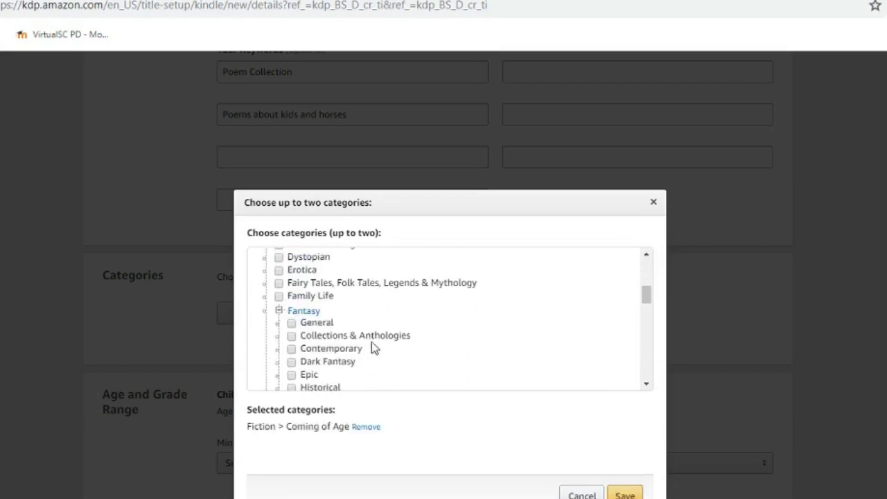
scroll(376, 345, "down", 1)
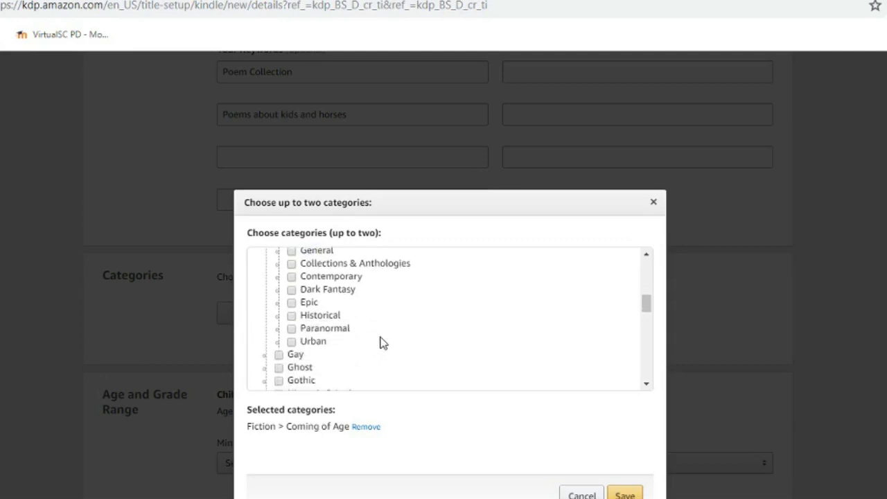
scroll(381, 339, "up", 1)
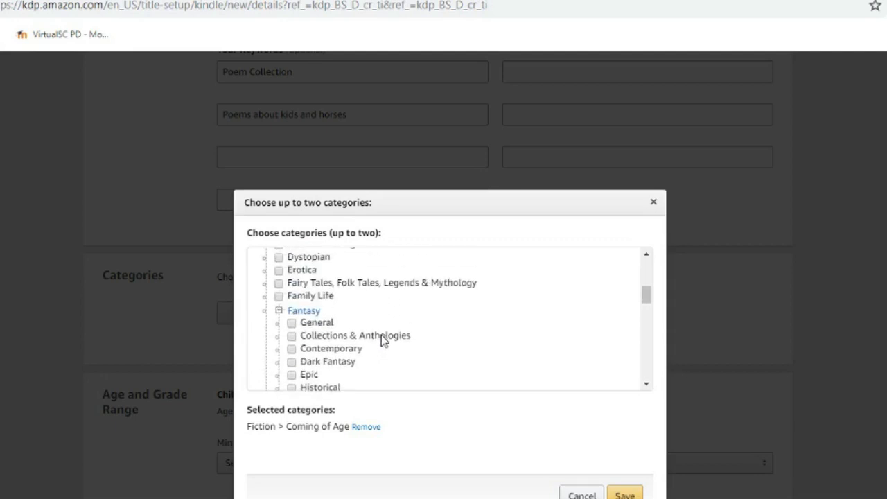
scroll(346, 377, "down", 1)
scroll(358, 372, "up", 1)
scroll(307, 337, "up", 4)
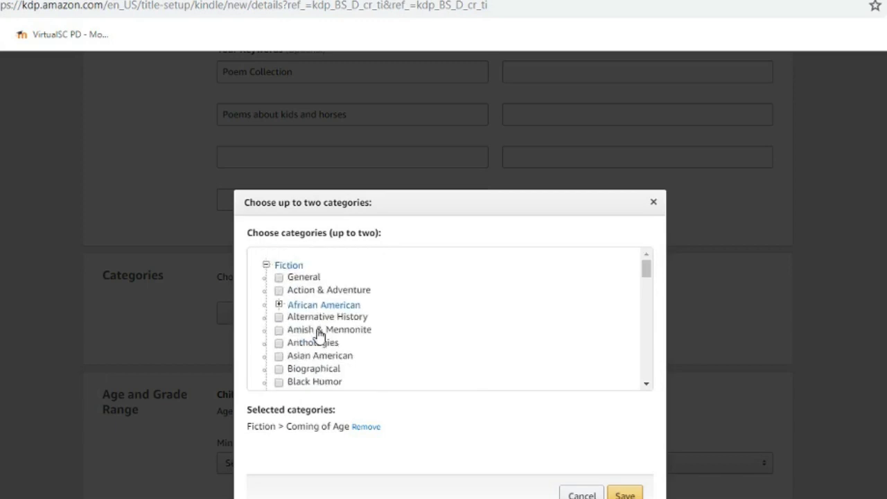
left_click(266, 266)
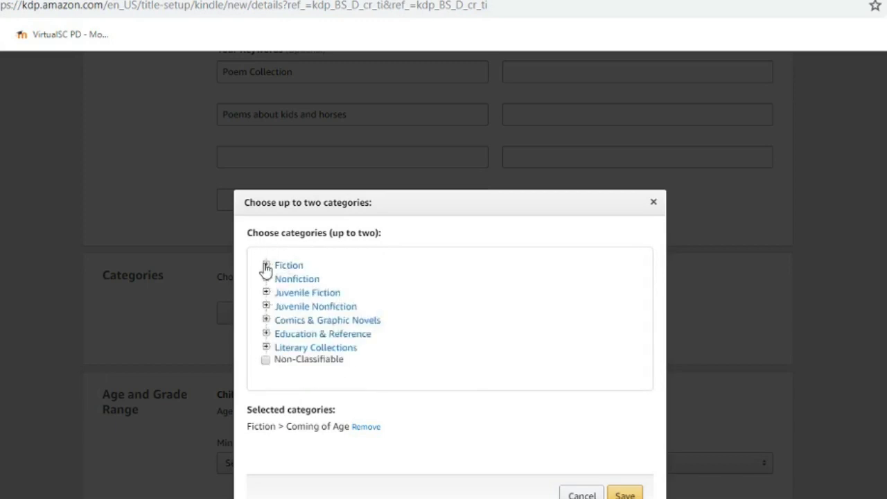
Step: Select Love & Romance under Juvenile Fiction as the second category and save the category choices
left_click(266, 293)
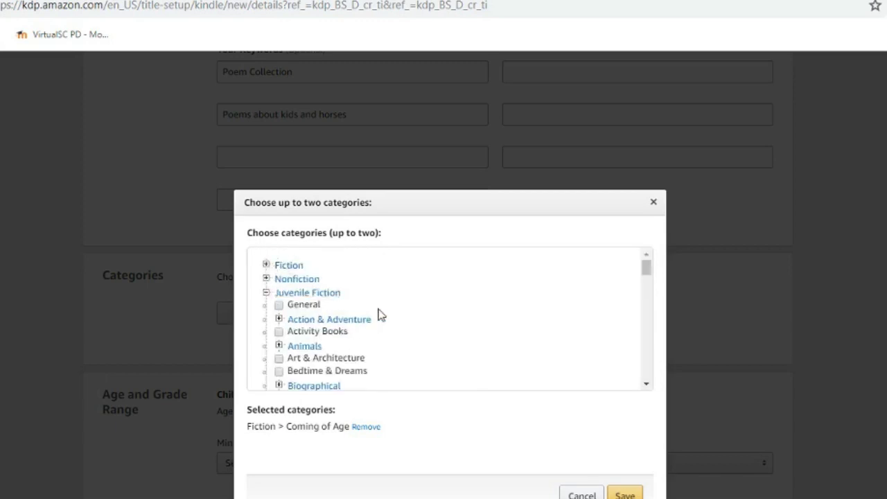
scroll(380, 314, "down", 1)
scroll(377, 315, "down", 1)
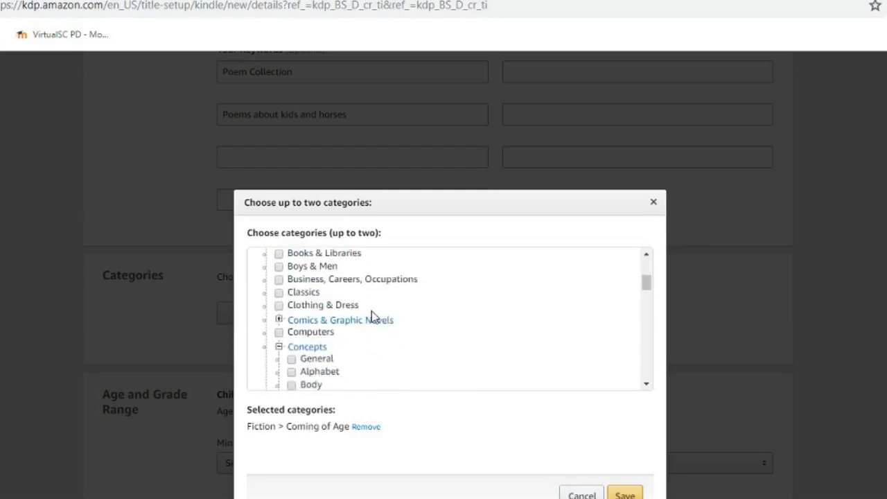
scroll(377, 313, "down", 2)
scroll(377, 309, "down", 2)
scroll(370, 307, "up", 1)
scroll(369, 309, "down", 1)
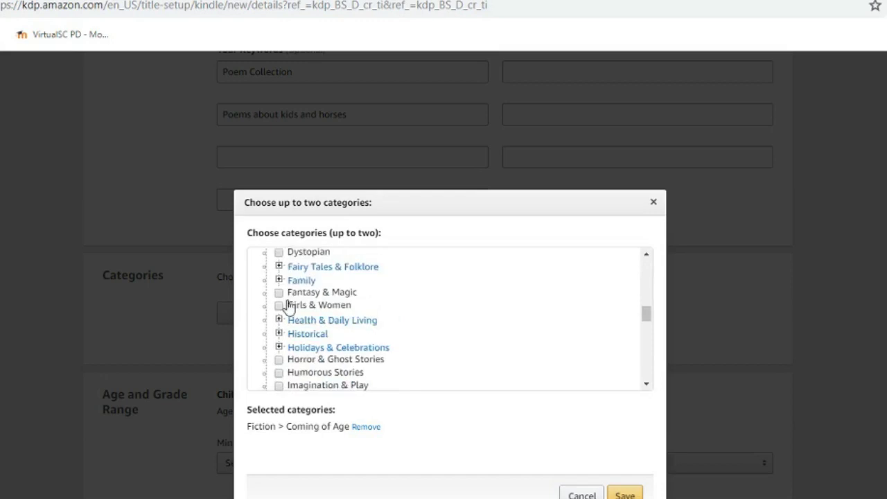
left_click(278, 266)
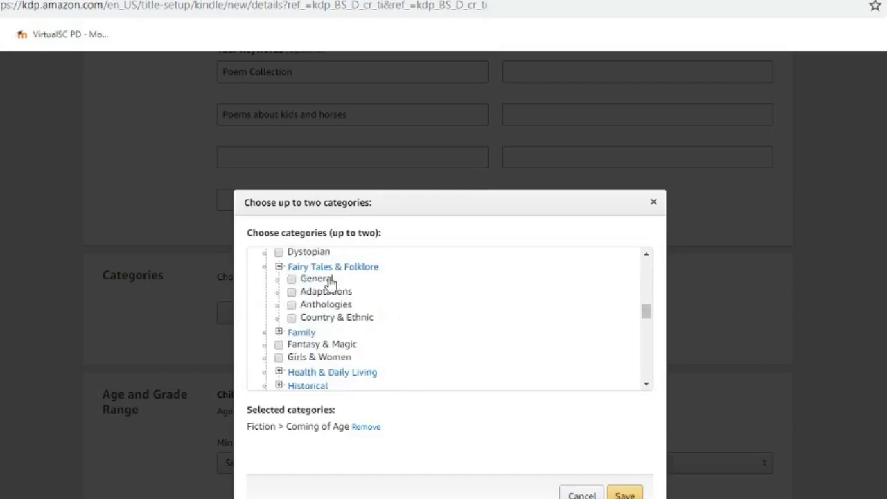
left_click(279, 267)
scroll(353, 283, "down", 3)
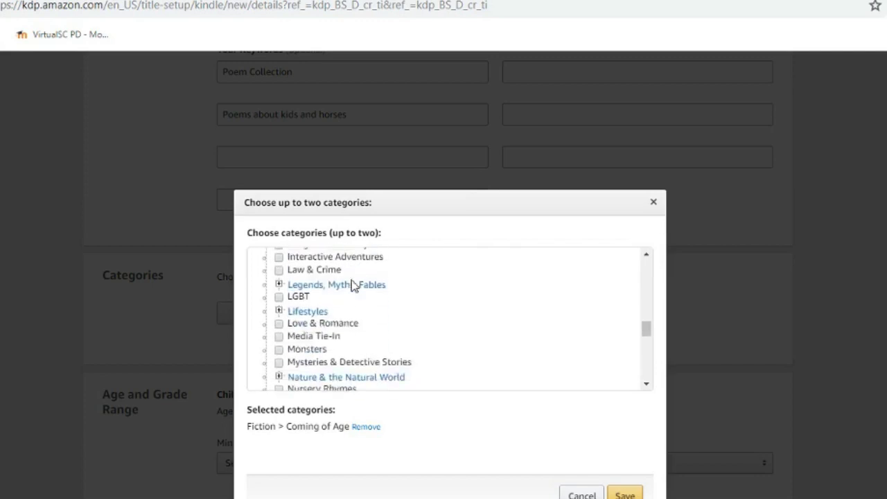
left_click(278, 321)
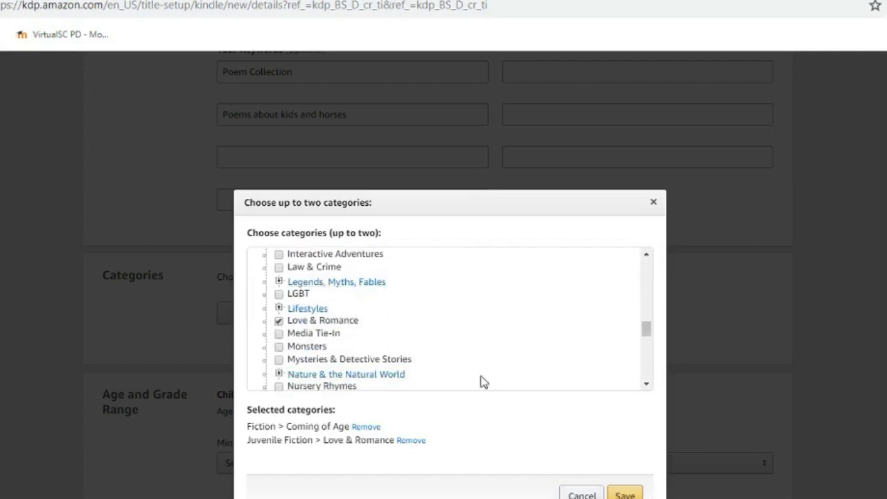
scroll(325, 315, "down", 2)
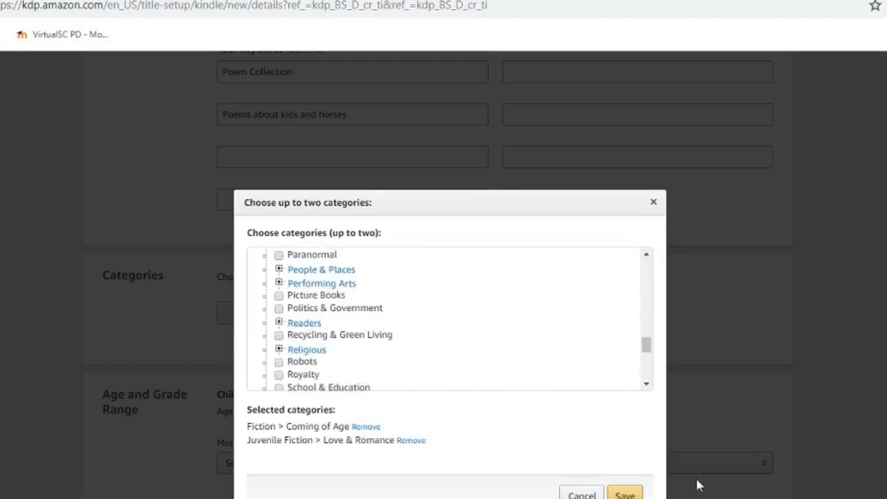
left_click(624, 494)
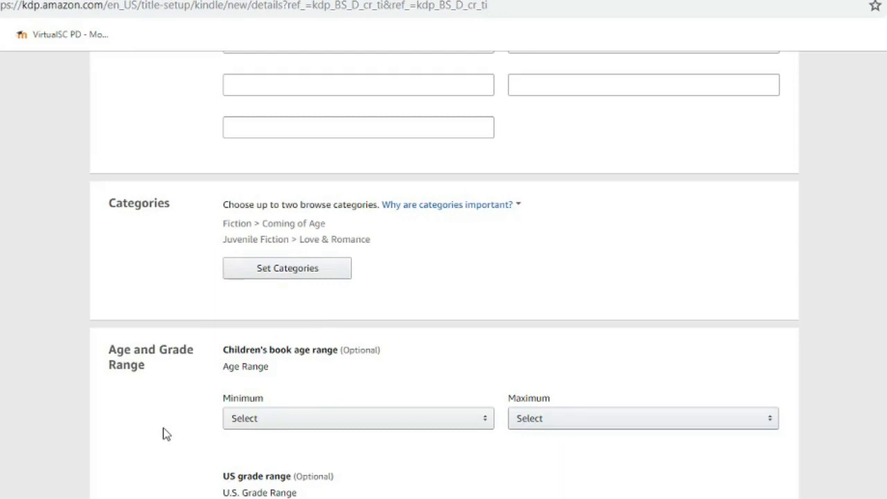
Step: Set the minimum of the children's book age range to 18+, and reset that minimum to Select
scroll(163, 434, "down", 1)
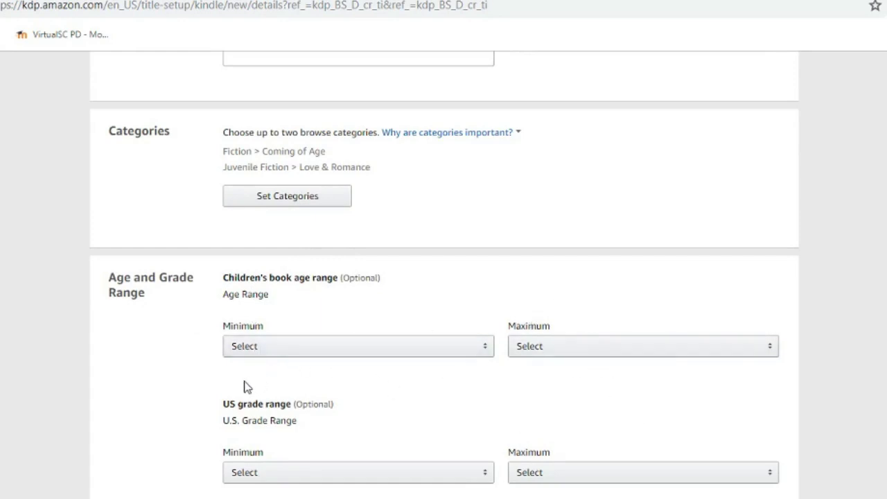
left_click(487, 347)
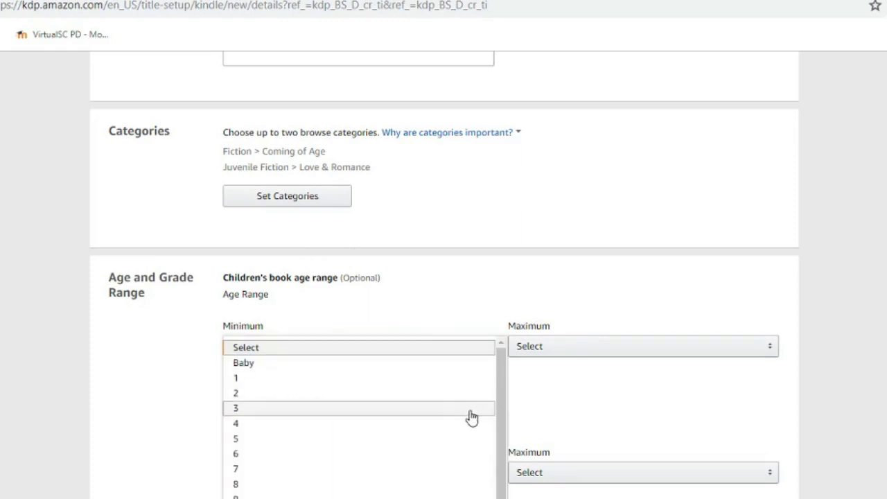
scroll(399, 494, "down", 1)
left_click(399, 494)
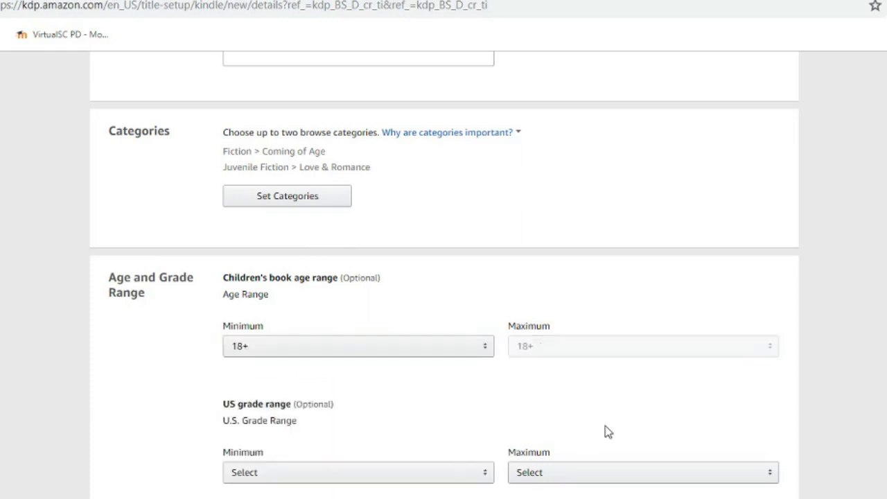
left_click(489, 352)
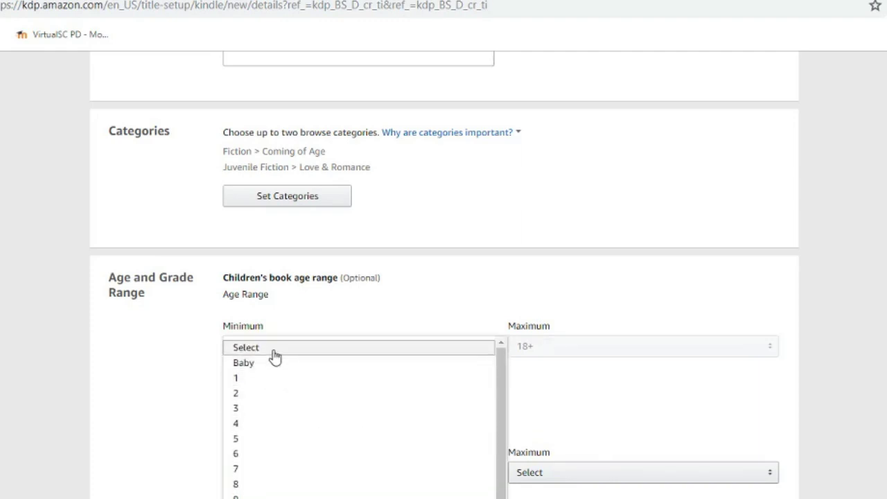
left_click(275, 350)
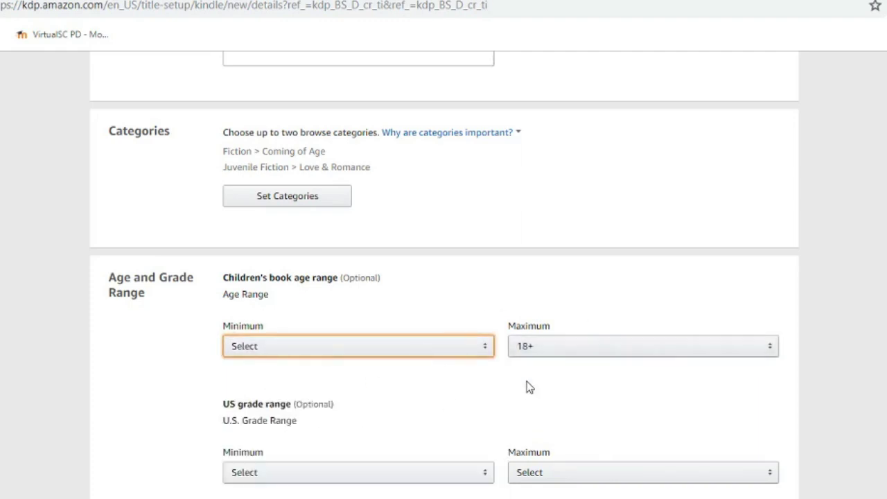
Step: Choose to release the book now instead of offering pre-order, and try to save the details and continue
scroll(510, 422, "down", 1)
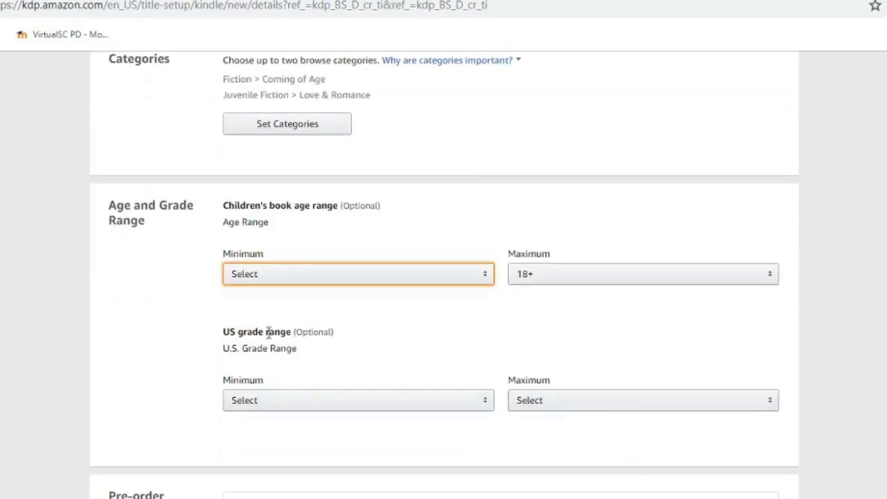
scroll(582, 456, "down", 1)
scroll(578, 458, "down", 1)
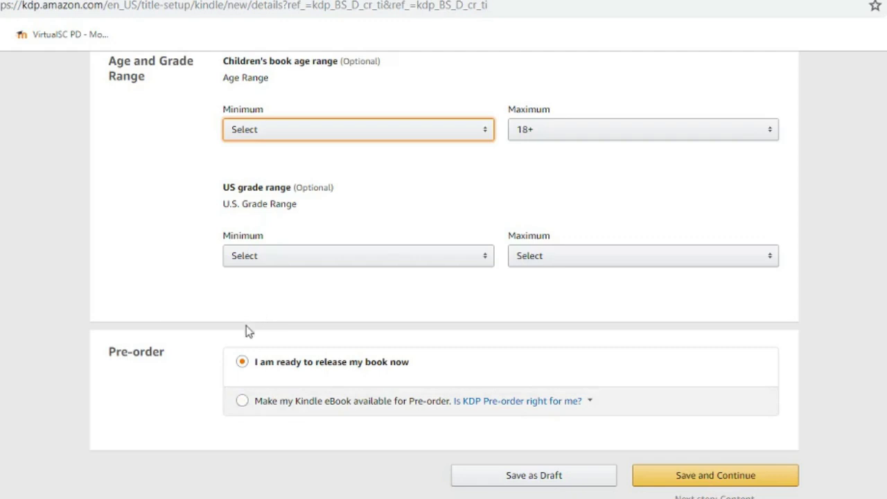
left_click(241, 362)
left_click(728, 485)
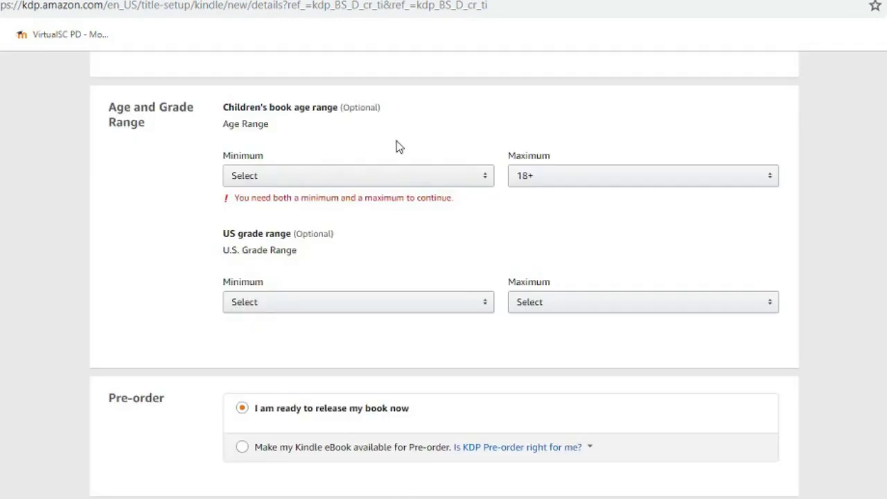
Step: Correct the minimum of the children's book age range and continue to the Kindle eBook Content page
scroll(443, 166, "up", 1)
left_click(481, 251)
left_click(355, 279)
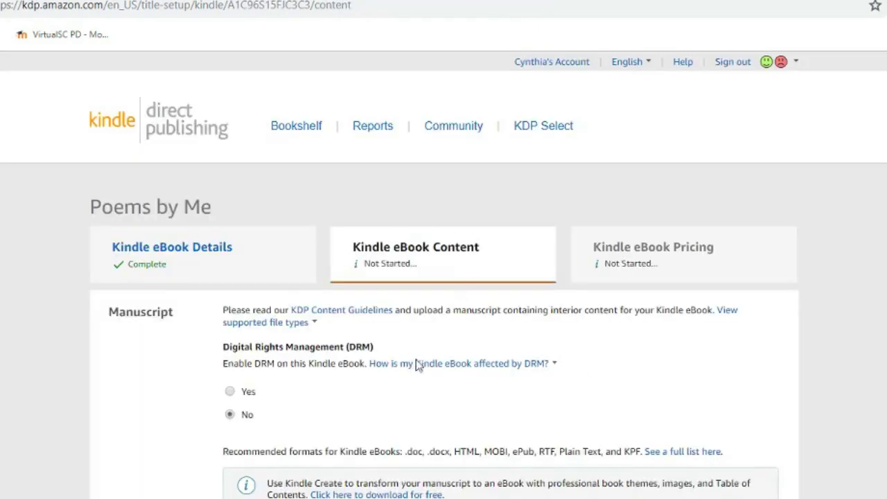
Step: Read how DRM affects the Kindle eBook and enable Digital Rights Management by choosing Yes
scroll(575, 388, "down", 2)
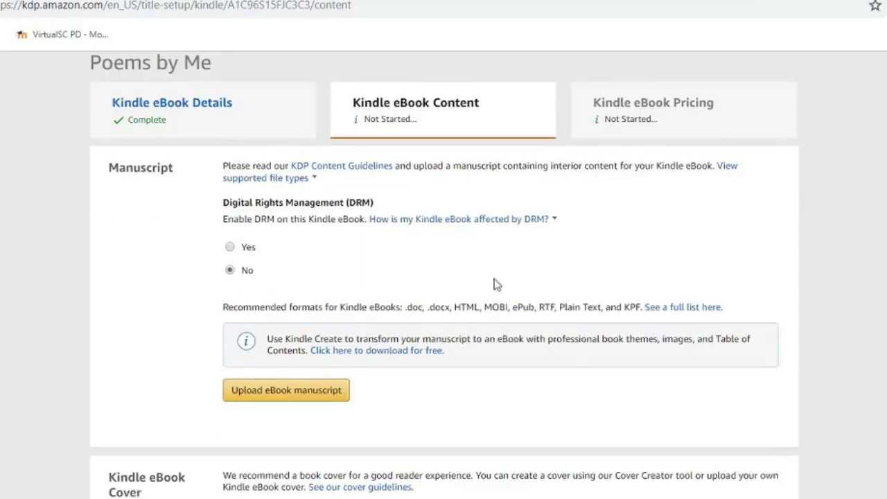
left_click(383, 219)
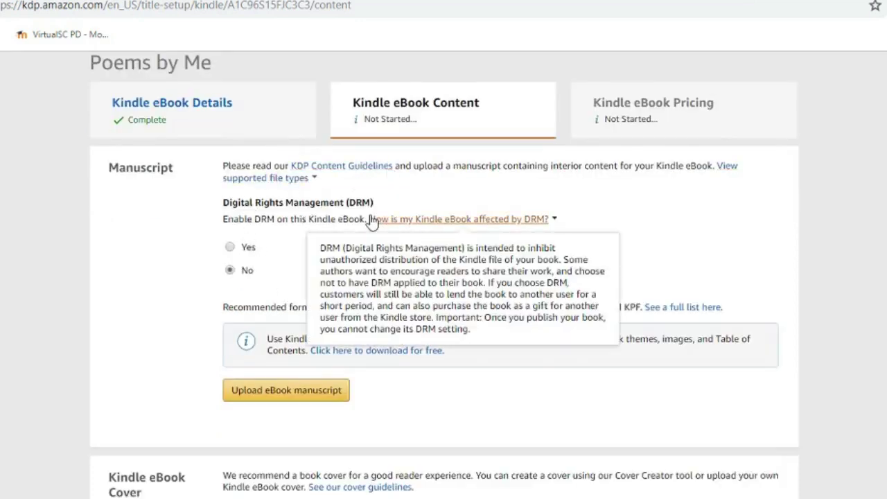
left_click(288, 218)
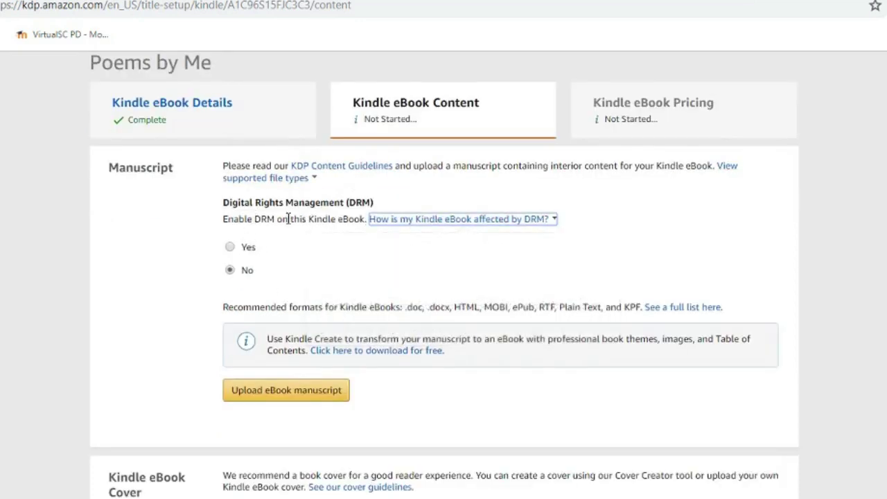
left_click(532, 225)
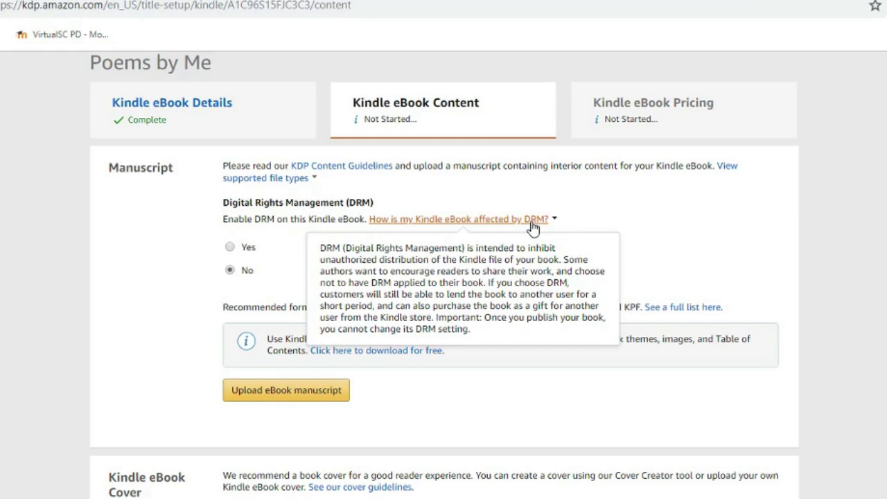
left_click(532, 220)
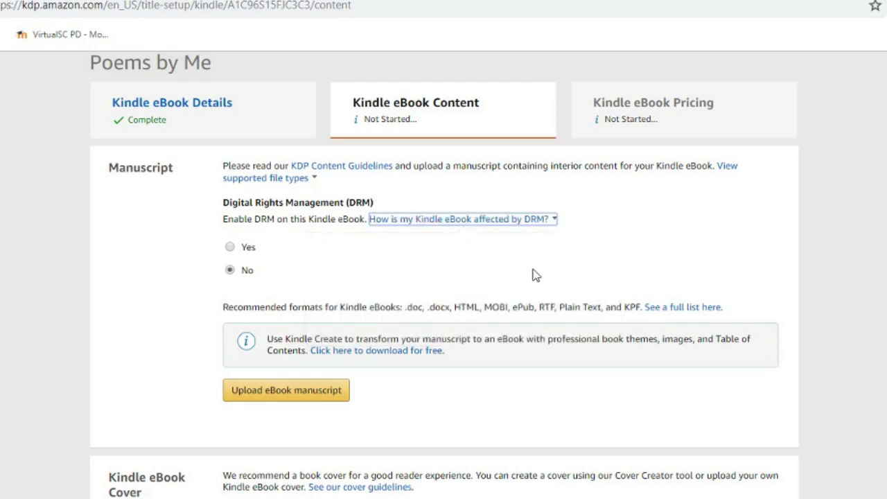
left_click(483, 219)
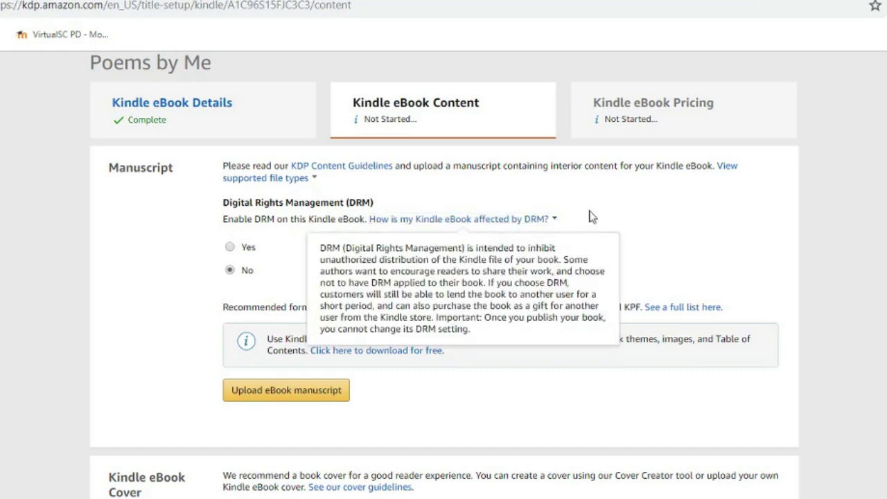
left_click(654, 256)
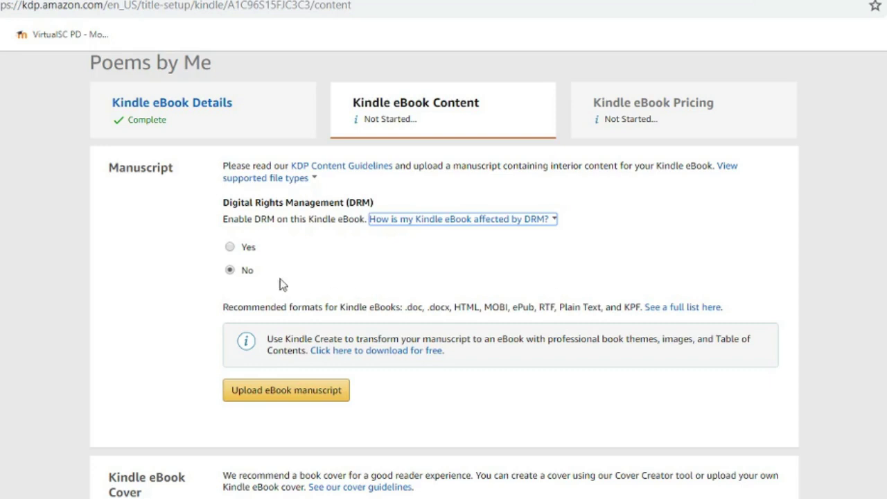
left_click(229, 246)
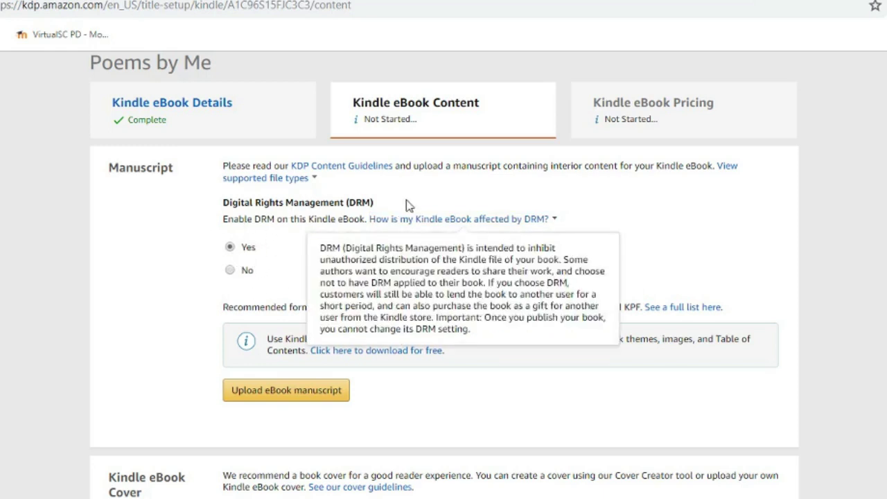
Step: Upload the Word document "Poems by Me" from the Transfer subfolder as the eBook manuscript
scroll(741, 356, "down", 1)
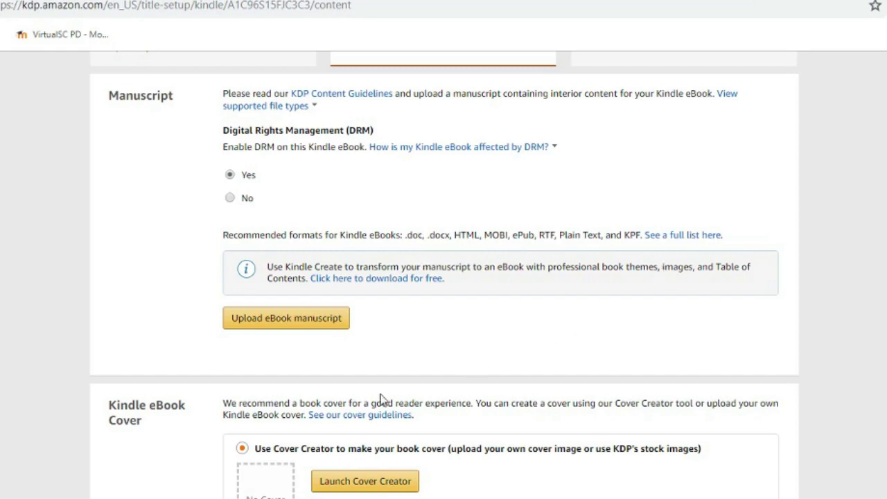
left_click(270, 325)
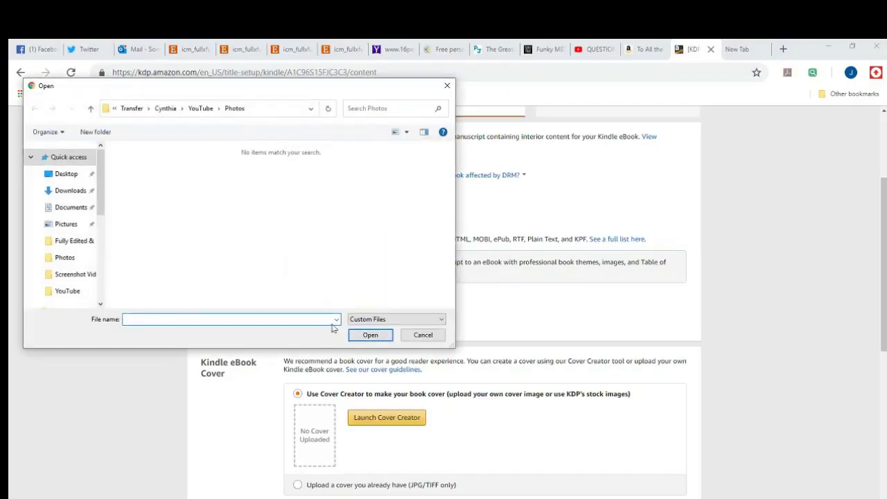
left_click_drag(100, 204, 191, 129)
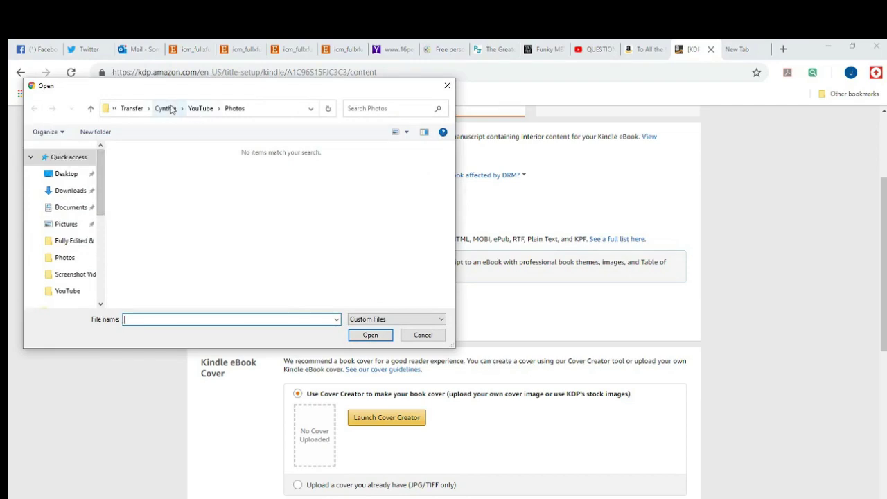
scroll(264, 194, "down", 3)
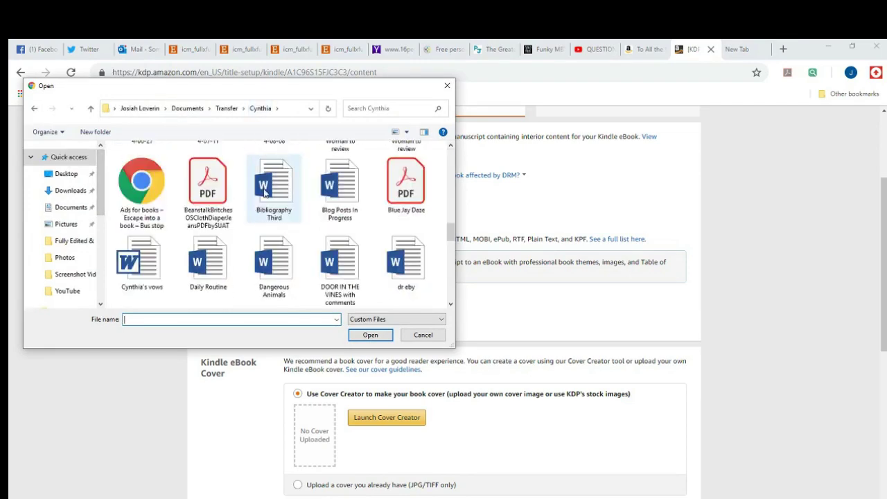
scroll(264, 194, "down", 8)
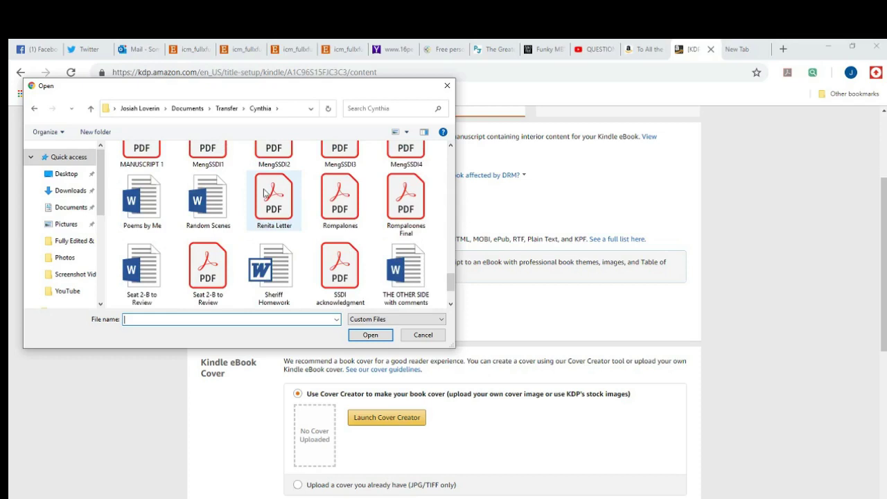
double_click(142, 201)
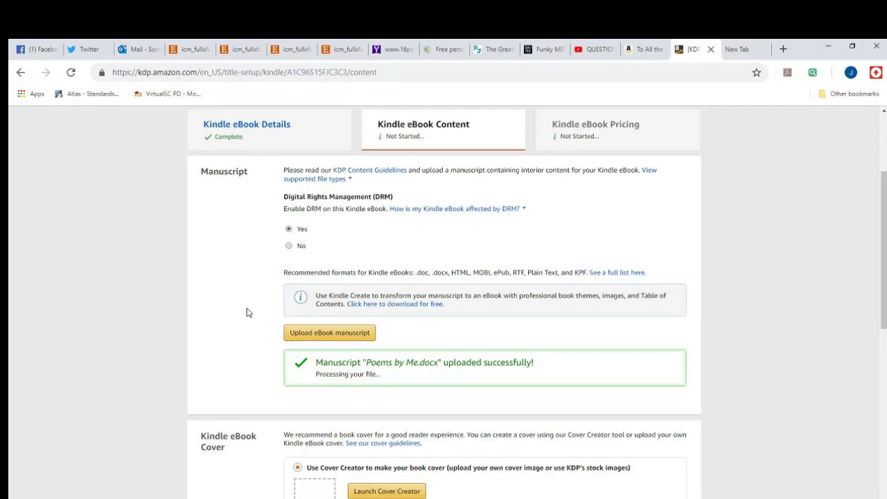
Step: Set the Kindle eBook cover option to uploading an existing JPG/TIFF cover instead of using Cover Creator
scroll(246, 312, "down", 3)
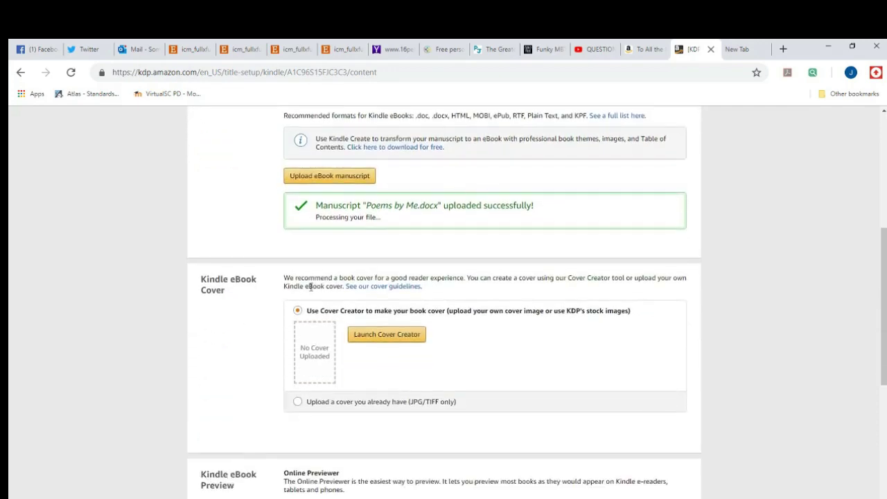
left_click(361, 339)
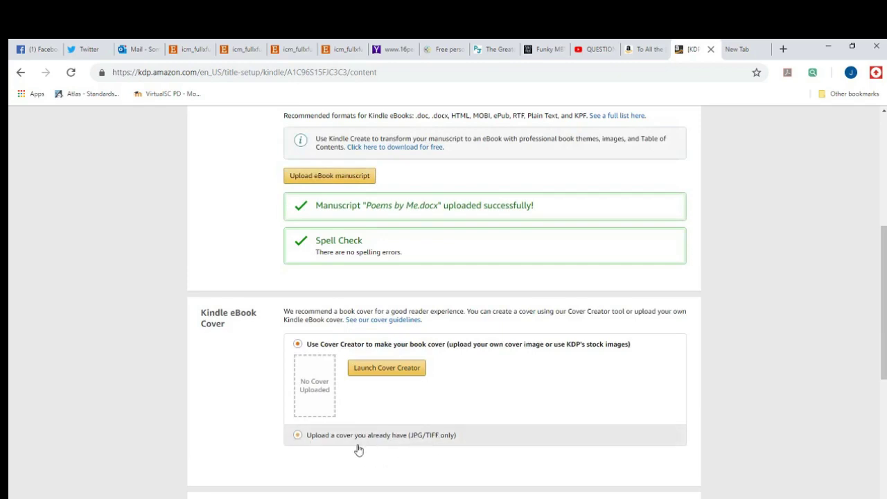
left_click(297, 436)
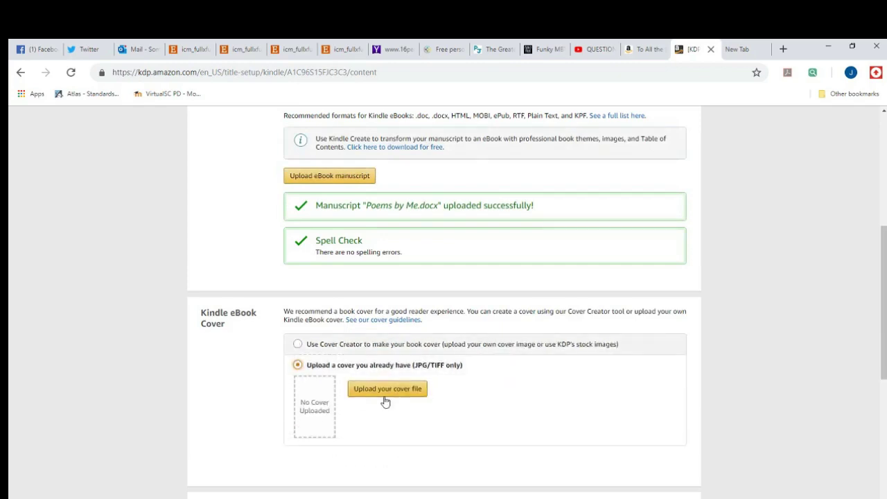
Step: Upload the image "Poems by Me Ebook Cover" from the Photos folder inside YouTube as the cover file
left_click(387, 396)
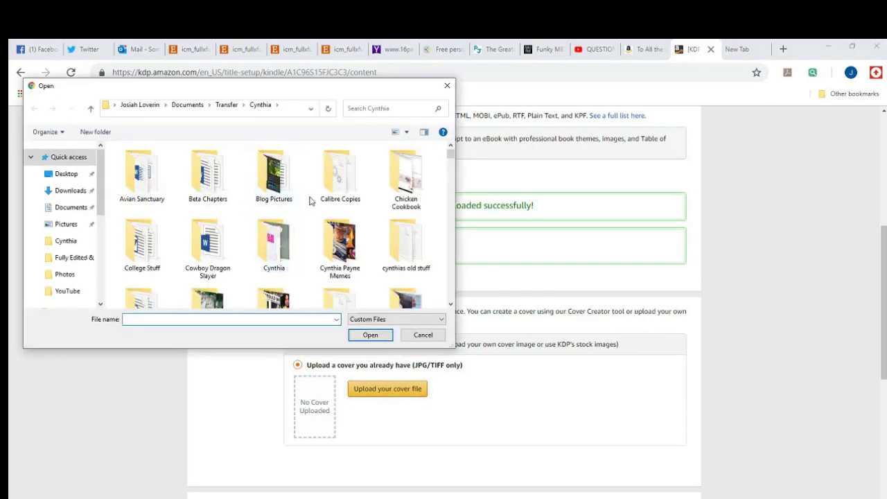
scroll(312, 201, "down", 3)
scroll(316, 203, "down", 2)
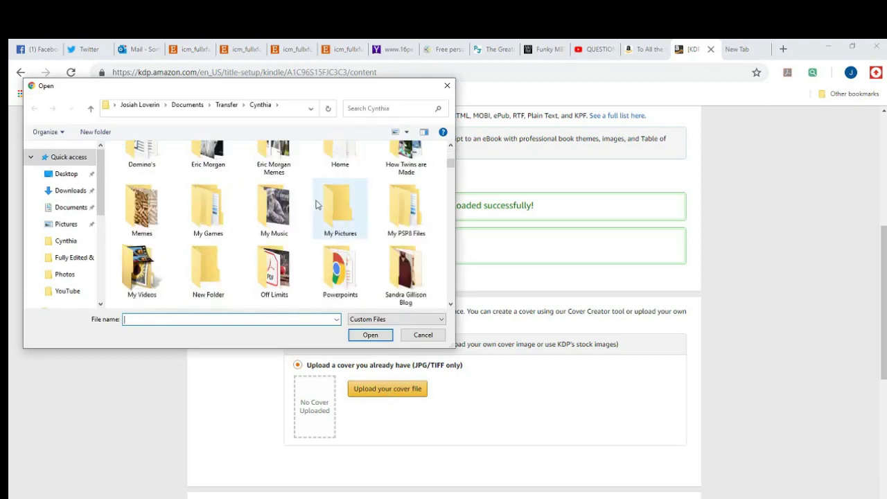
scroll(316, 203, "up", 3)
scroll(313, 203, "down", 1)
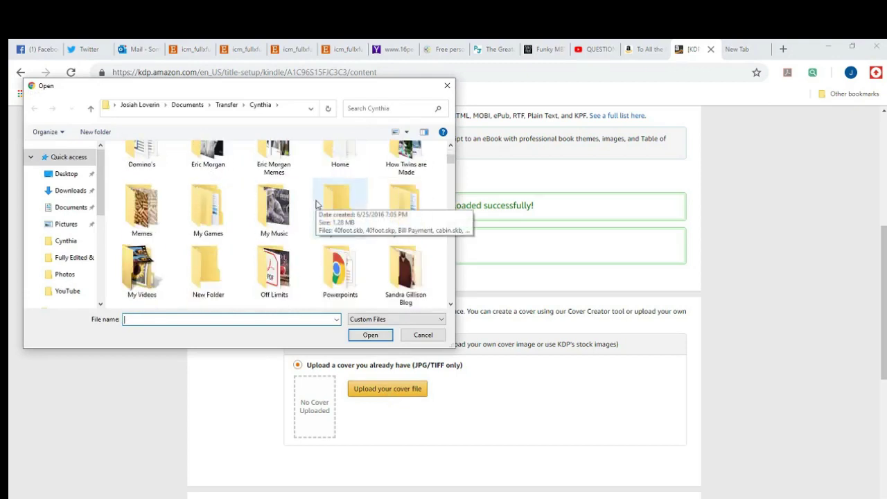
scroll(307, 204, "up", 1)
scroll(277, 208, "up", 2)
scroll(290, 211, "down", 5)
scroll(289, 211, "down", 6)
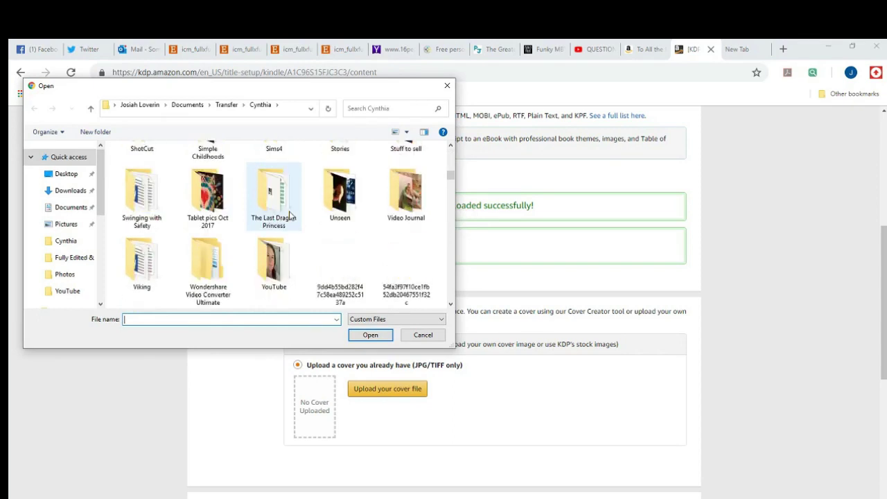
double_click(280, 211)
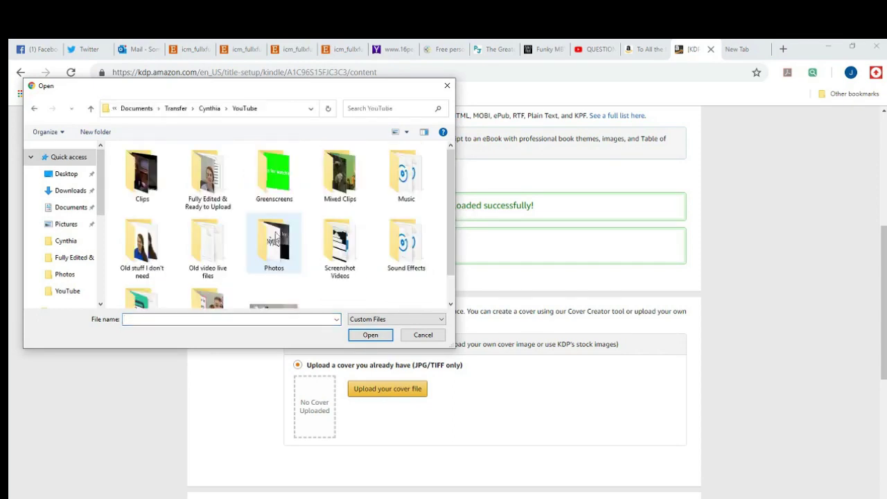
double_click(280, 238)
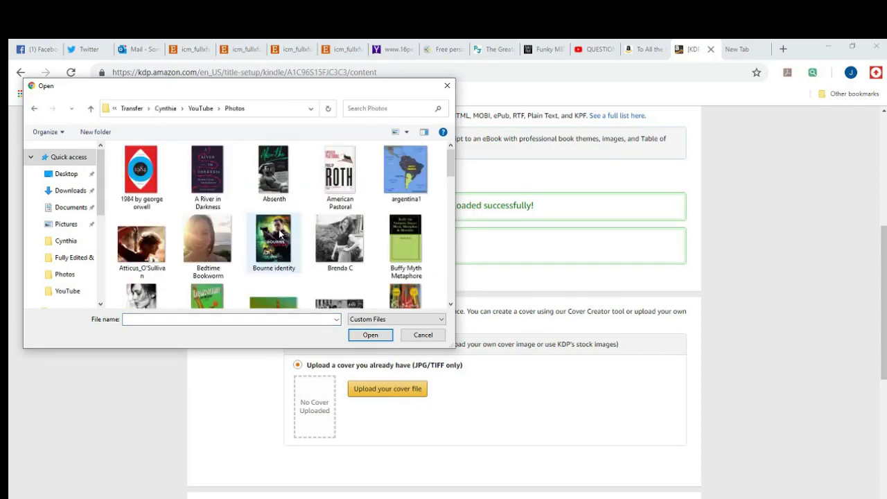
scroll(279, 236, "down", 10)
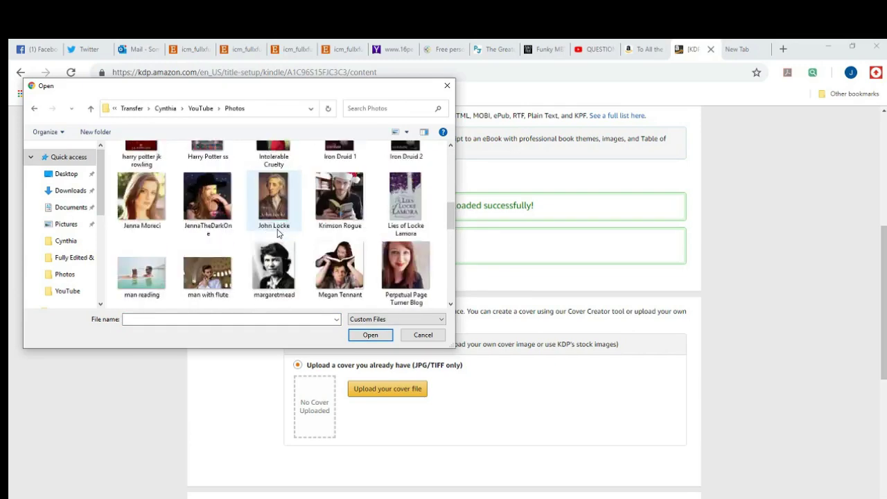
scroll(277, 235, "down", 8)
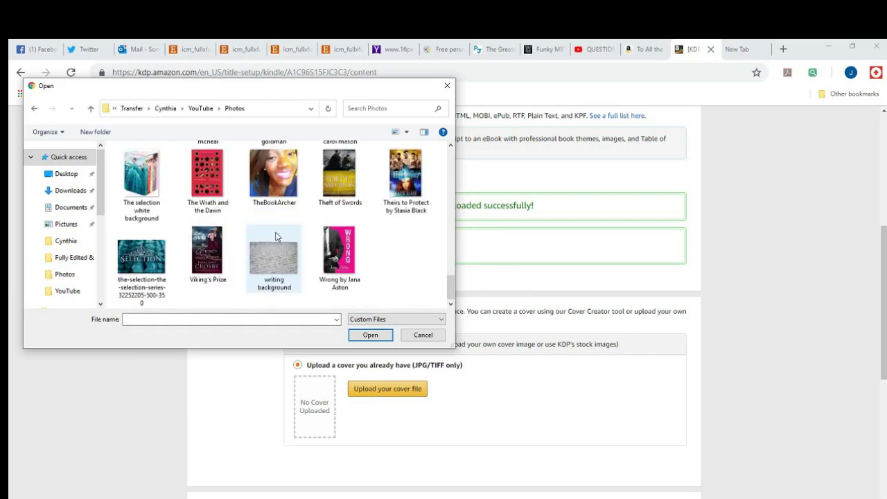
scroll(269, 236, "up", 8)
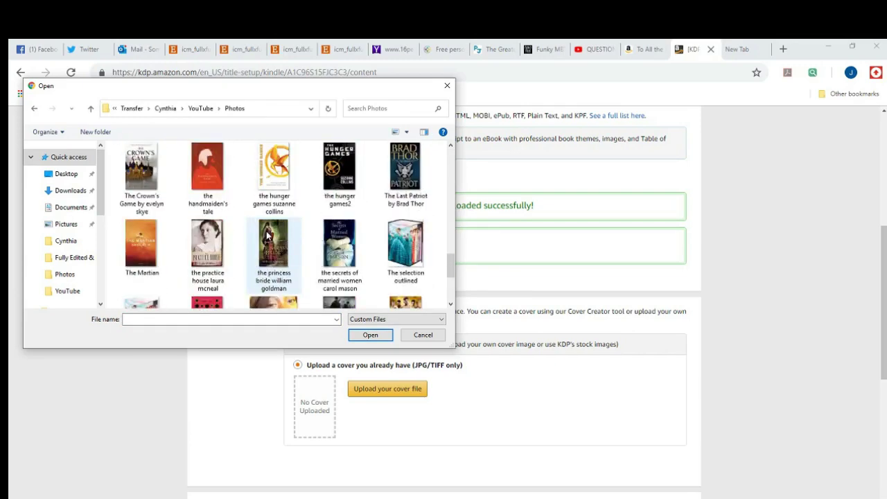
scroll(267, 236, "up", 1)
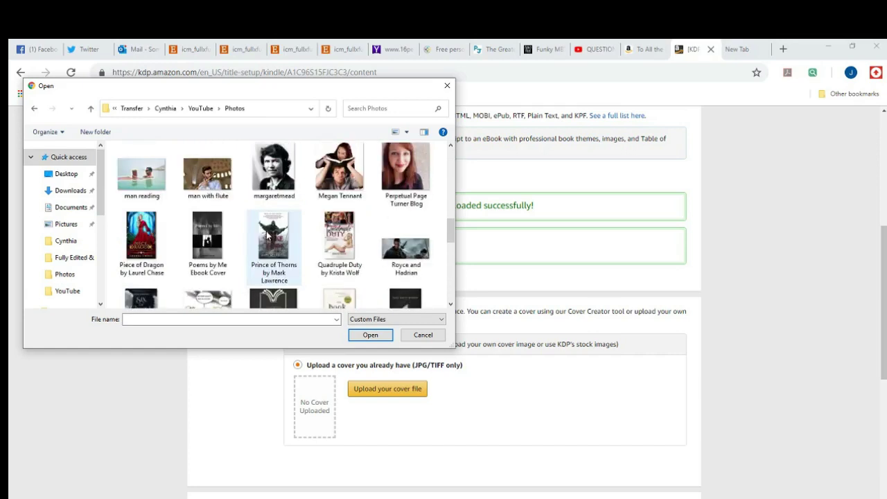
double_click(209, 243)
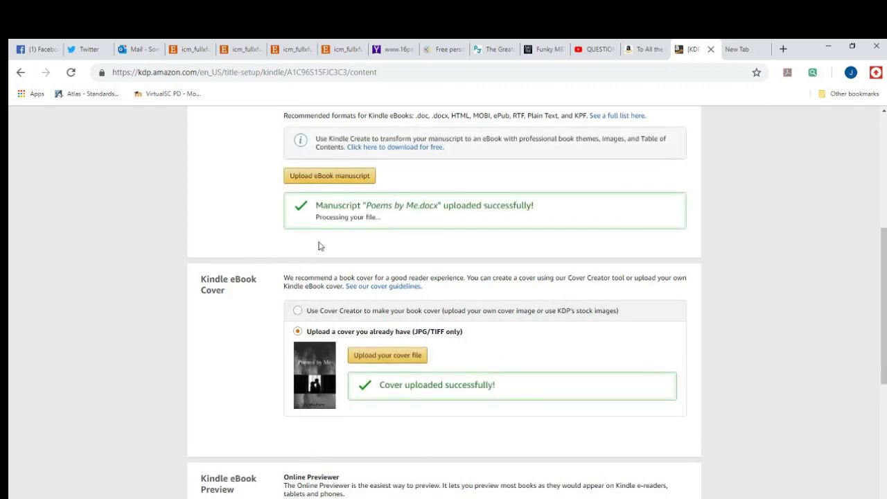
Step: Check the manuscript and cover uploads, leave the ISBN empty and enter "Self-Published" as the publisher
scroll(263, 249, "up", 1)
scroll(235, 284, "down", 2)
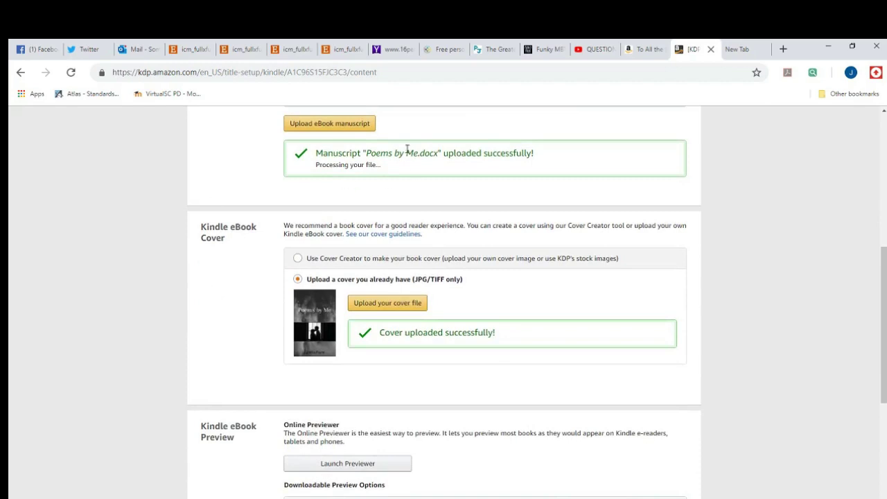
scroll(216, 304, "down", 2)
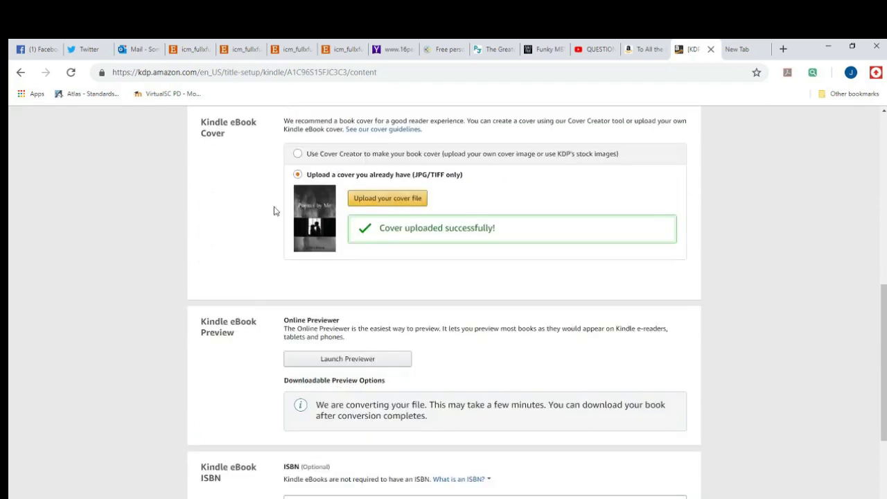
scroll(425, 242, "up", 3)
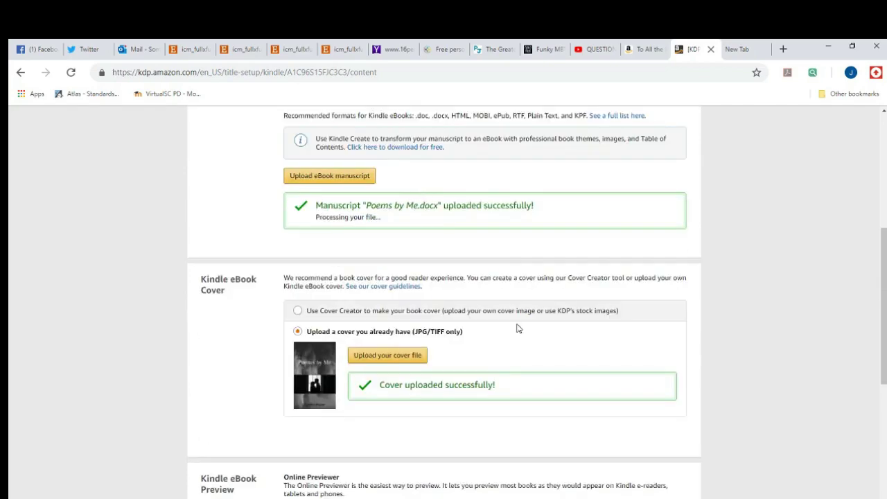
scroll(519, 328, "down", 4)
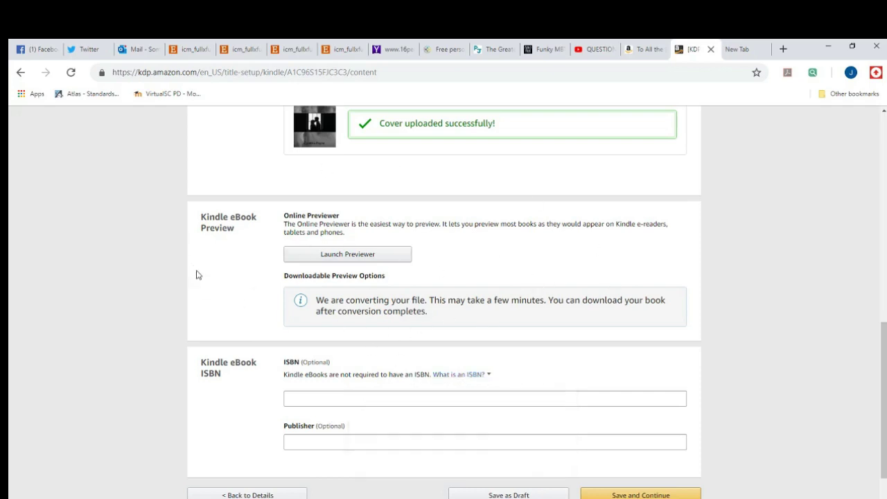
scroll(270, 301, "down", 2)
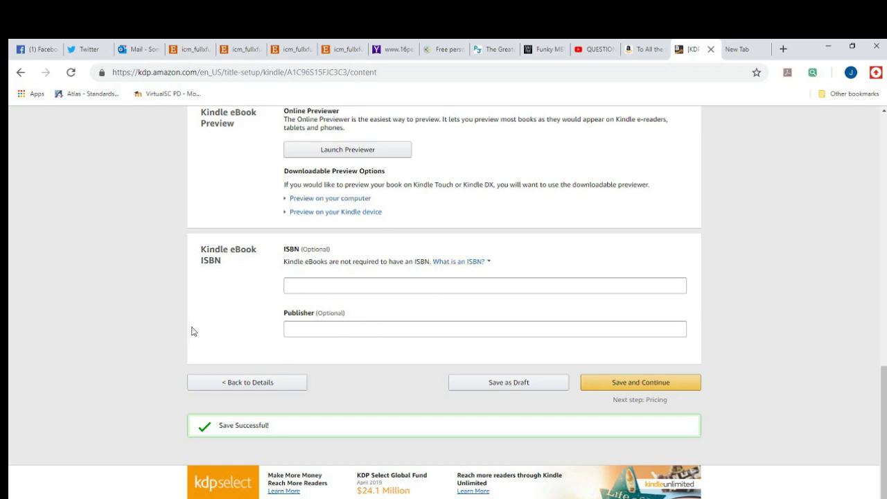
left_click(288, 331)
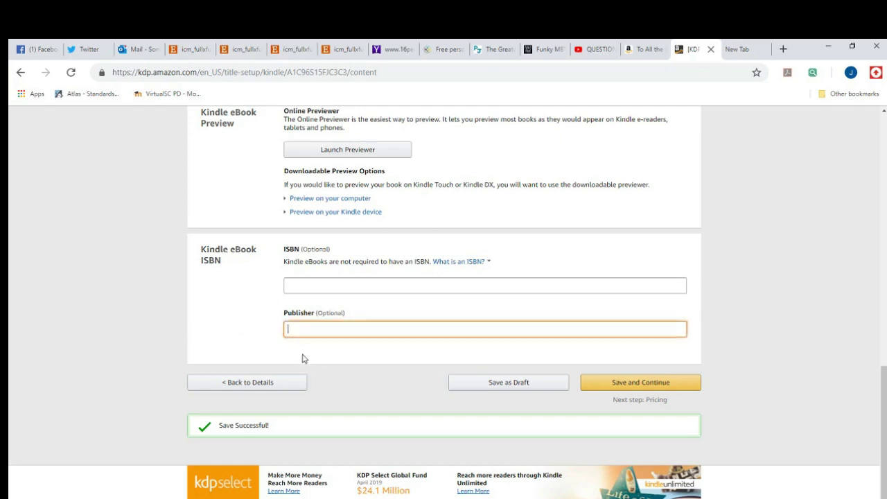
type("Self-Published")
scroll(404, 358, "up", 3)
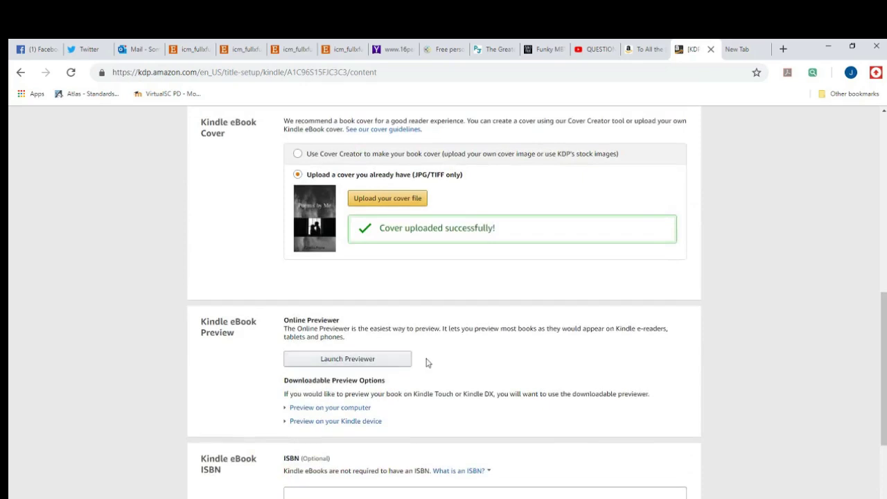
Step: Launch the online previewer and check the cover on the tablet in landscape and portrait orientation
scroll(451, 313, "down", 3)
left_click(354, 255)
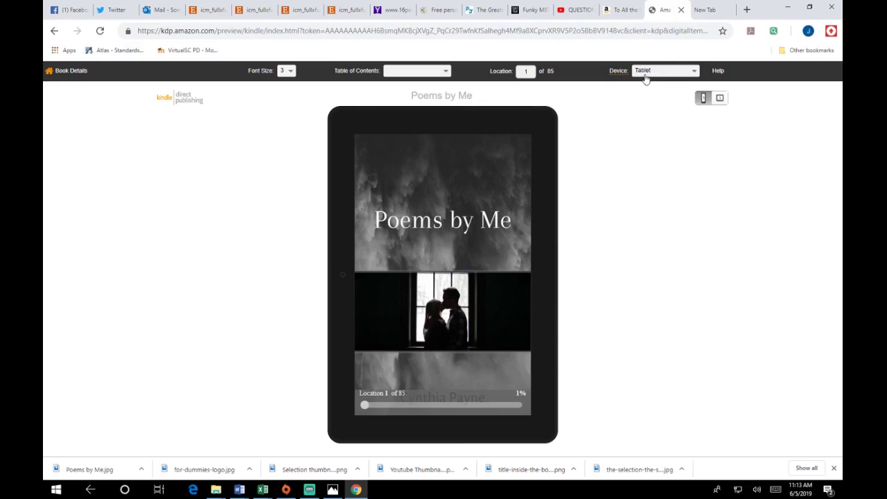
left_click(720, 98)
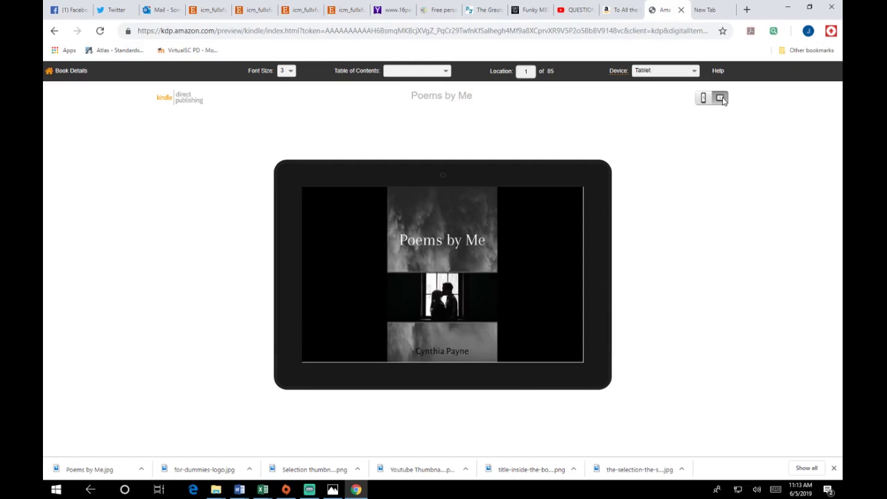
left_click(703, 99)
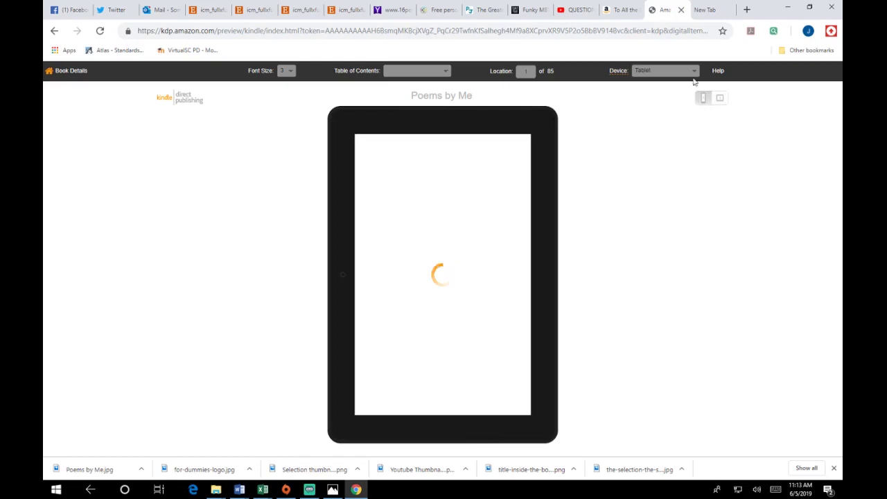
Step: Preview the cover on the Kindle E-reader and Phone devices, and return the preview to Tablet
left_click(694, 71)
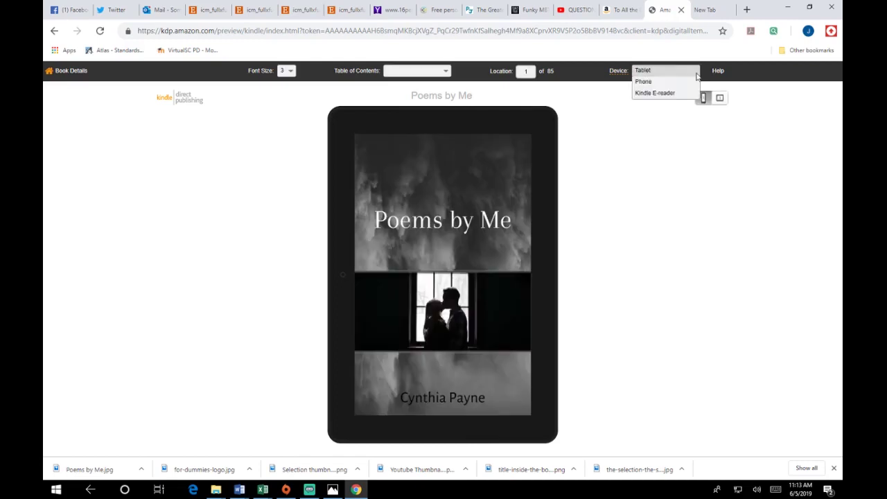
left_click(665, 93)
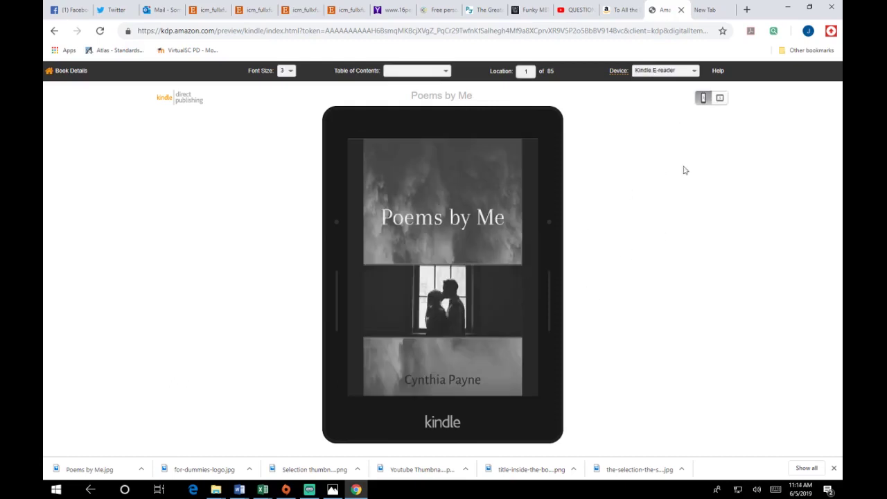
left_click(694, 71)
left_click(652, 82)
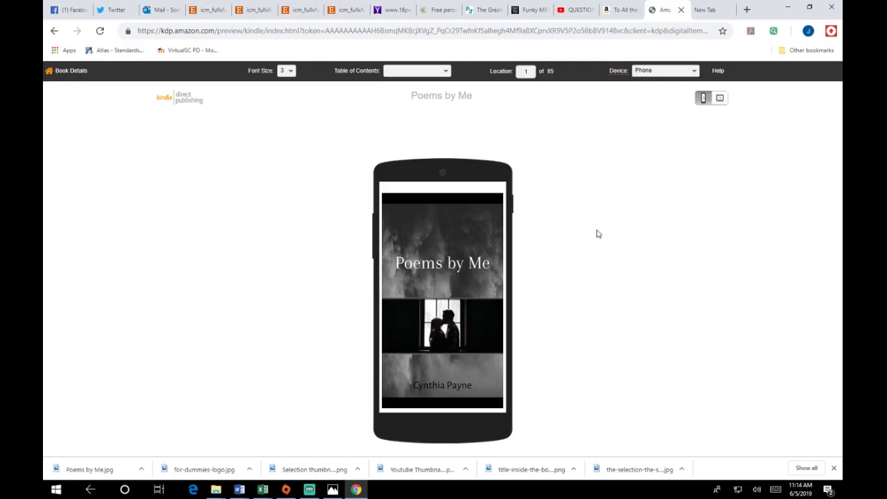
left_click(695, 74)
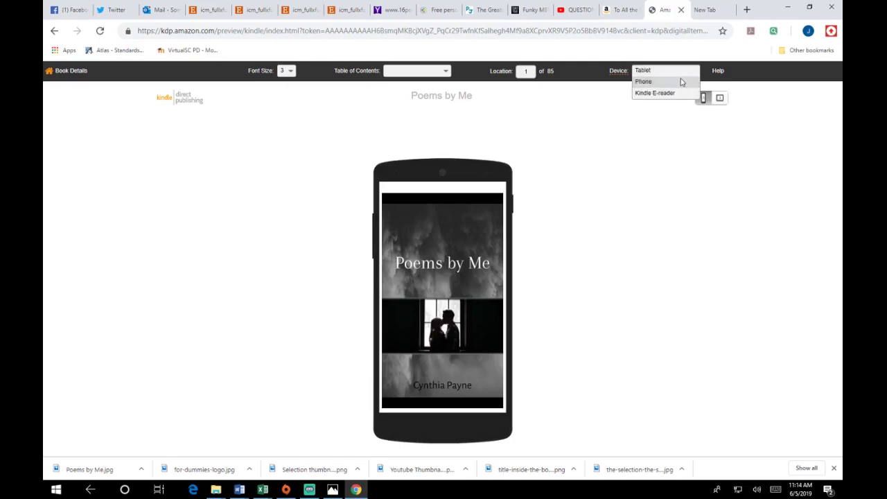
left_click(658, 71)
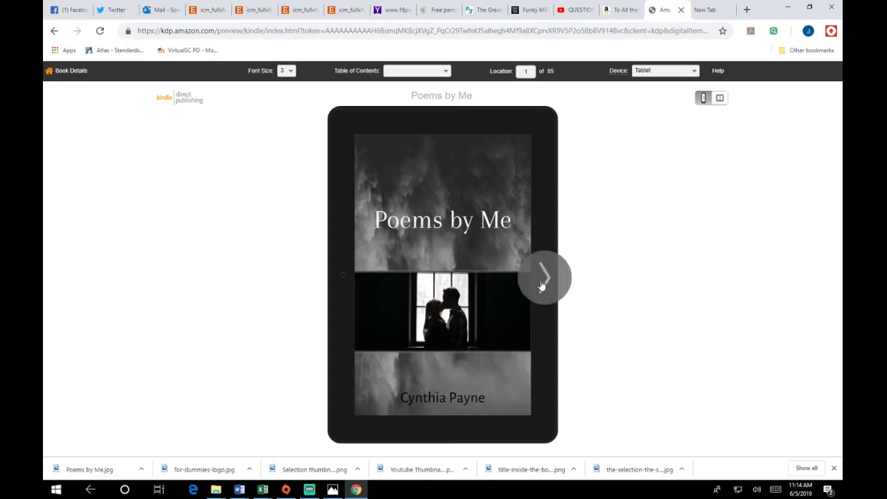
Step: Page through the front matter, test the contents link to "A Short Treaties", and go back one page to the narrative fiction chapter
left_click(543, 284)
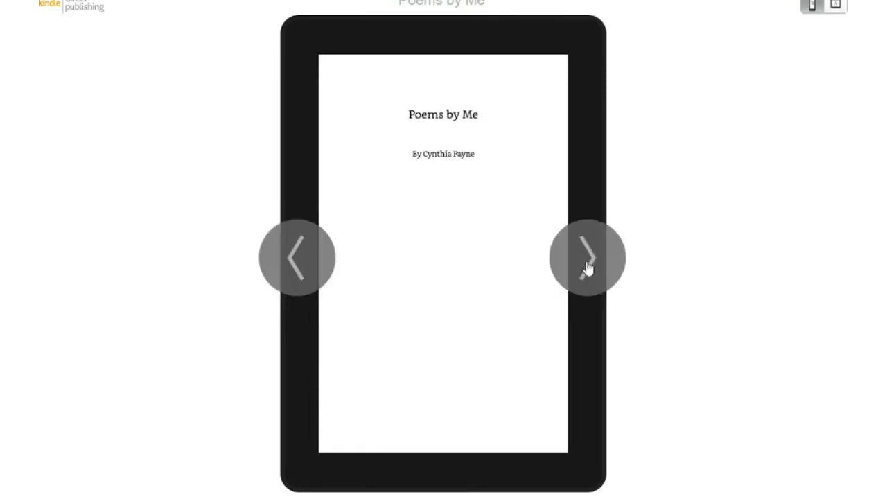
left_click(590, 270)
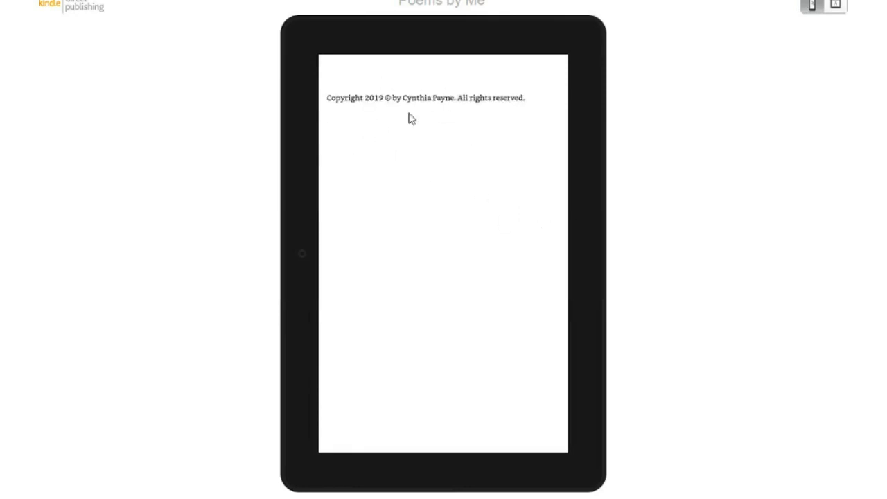
left_click(595, 272)
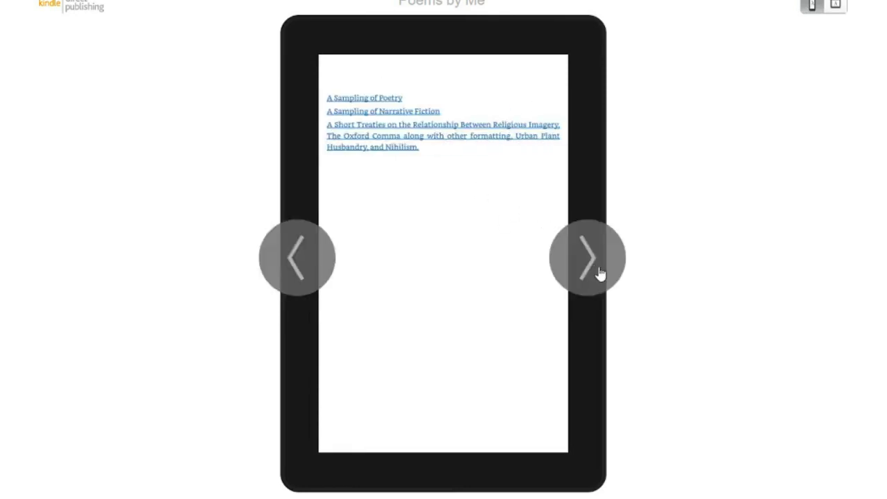
left_click(372, 140)
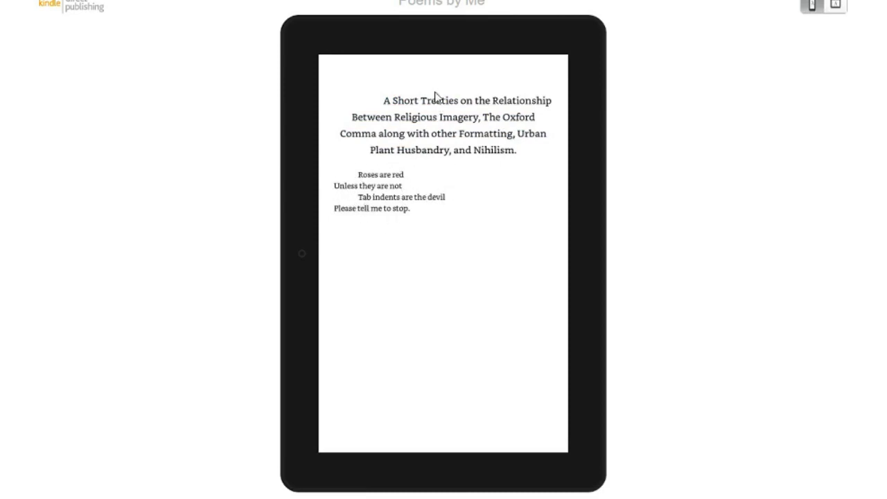
mouse_move(302, 277)
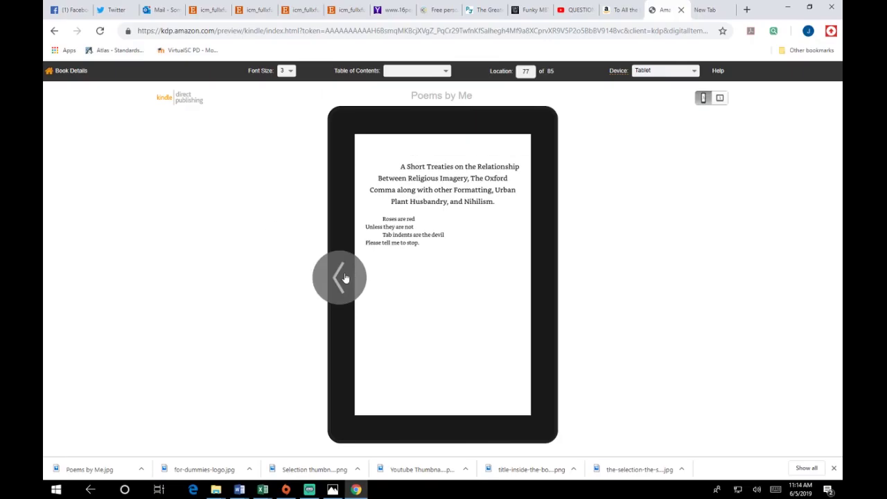
left_click(303, 257)
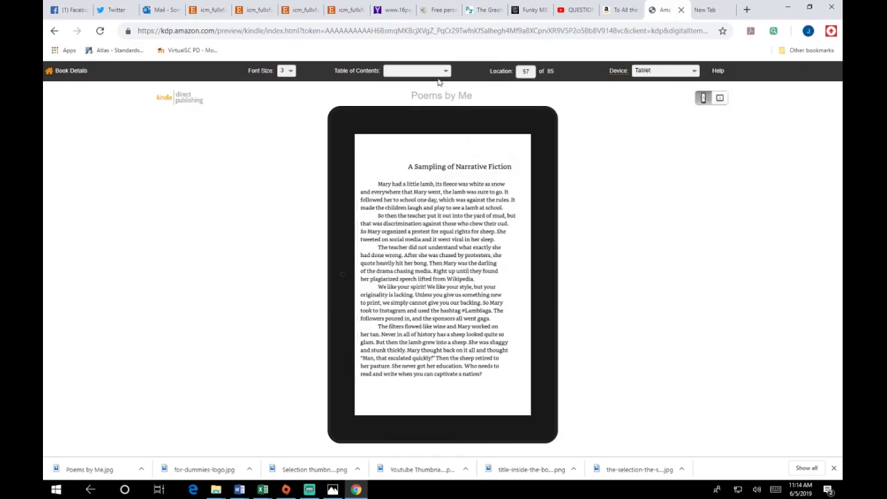
Step: Jump to the book's Table of Contents in the previewer and advance to the "A Sampling of Poetry" page
left_click(447, 71)
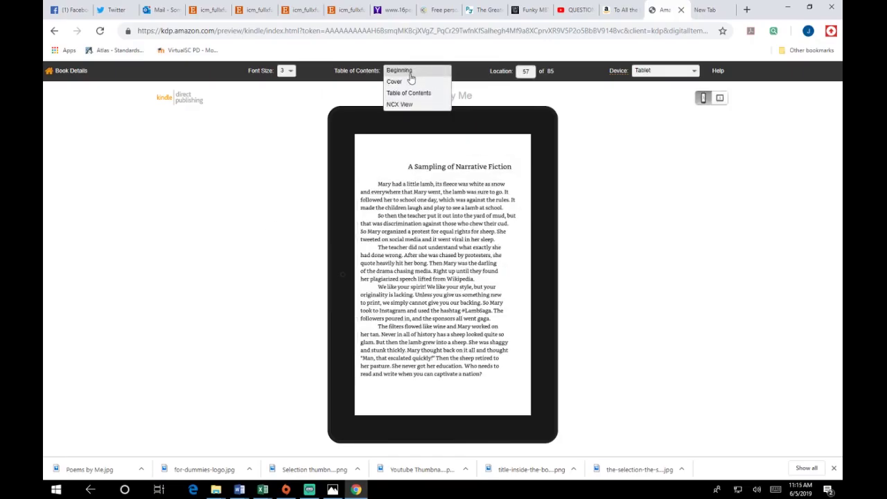
left_click(409, 93)
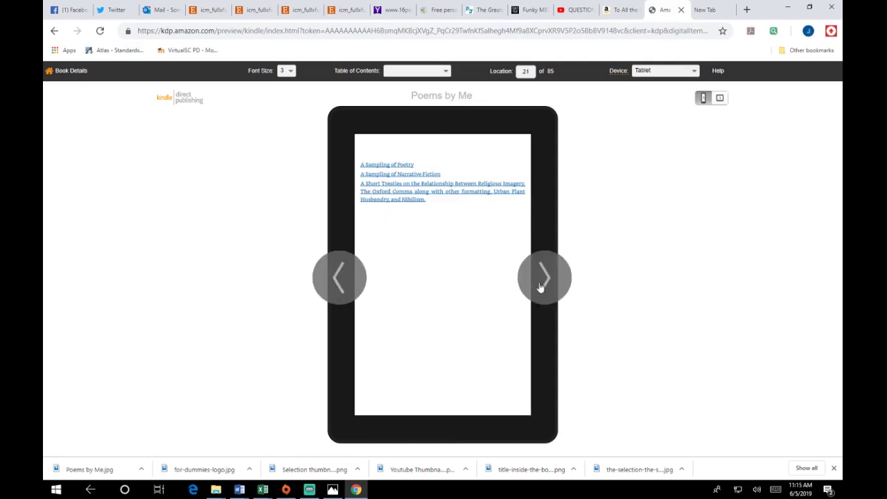
left_click(543, 277)
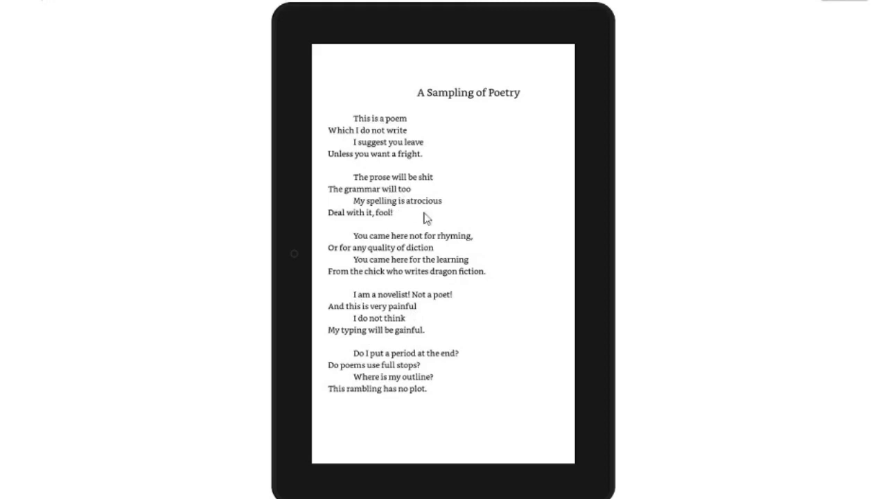
Step: Check the poetry page in tablet landscape and portrait and on the Phone device, and return the preview to Tablet
left_click(719, 98)
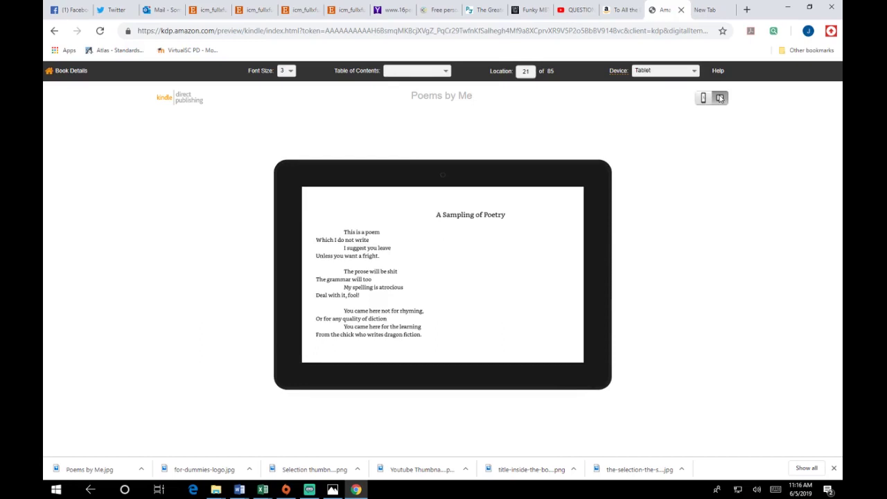
left_click(703, 97)
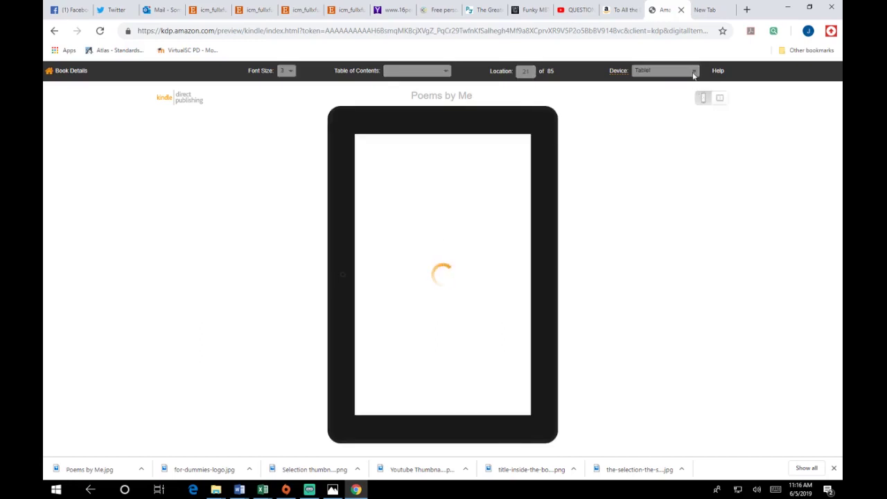
left_click(692, 72)
left_click(644, 81)
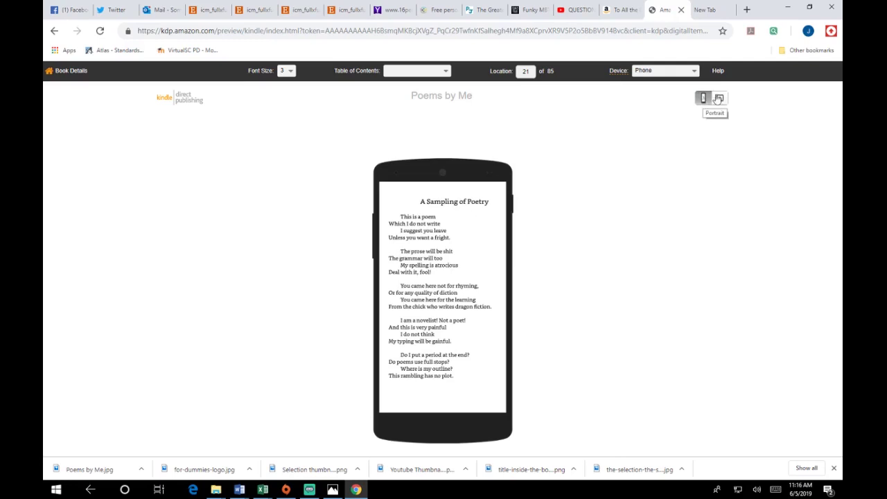
left_click(692, 72)
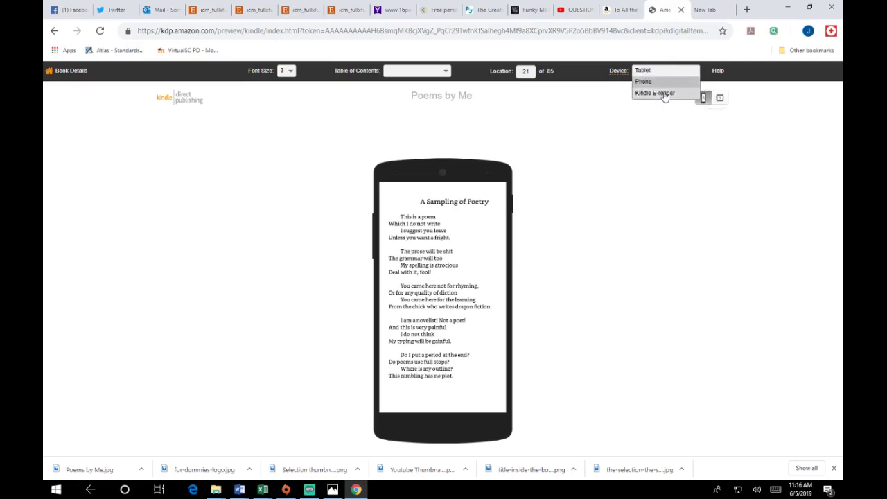
left_click(650, 70)
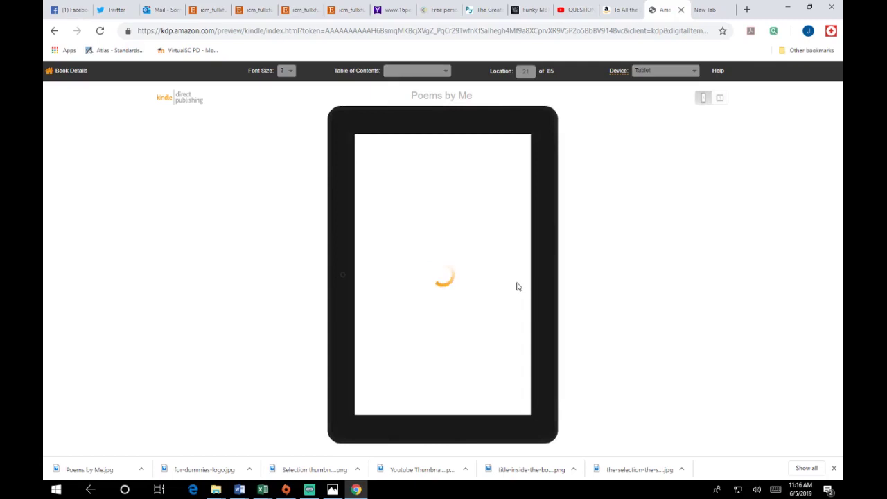
Step: Page forward to the book's last chapter and back to the title page, examining the formatting of each page
mouse_move(550, 245)
left_click(547, 280)
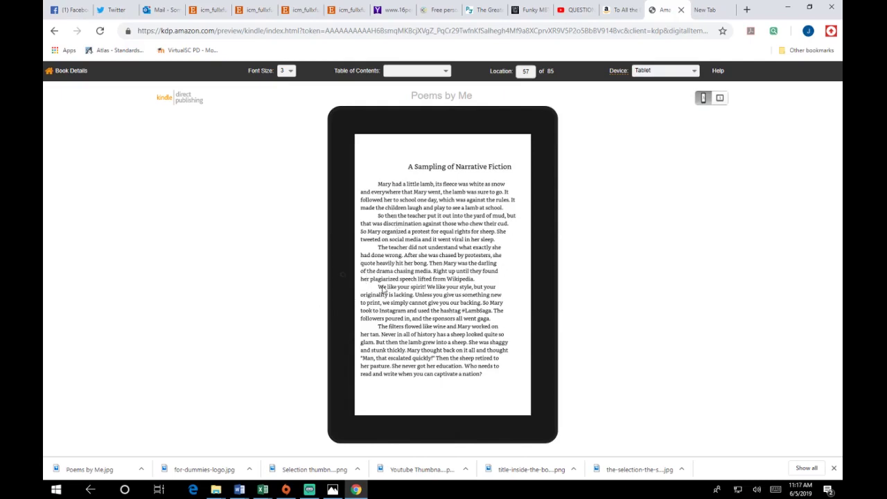
left_click(541, 276)
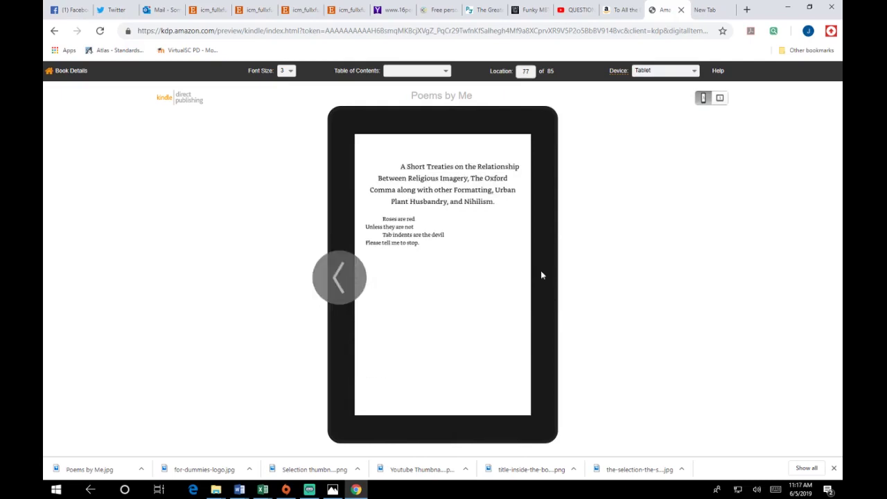
left_click(345, 279)
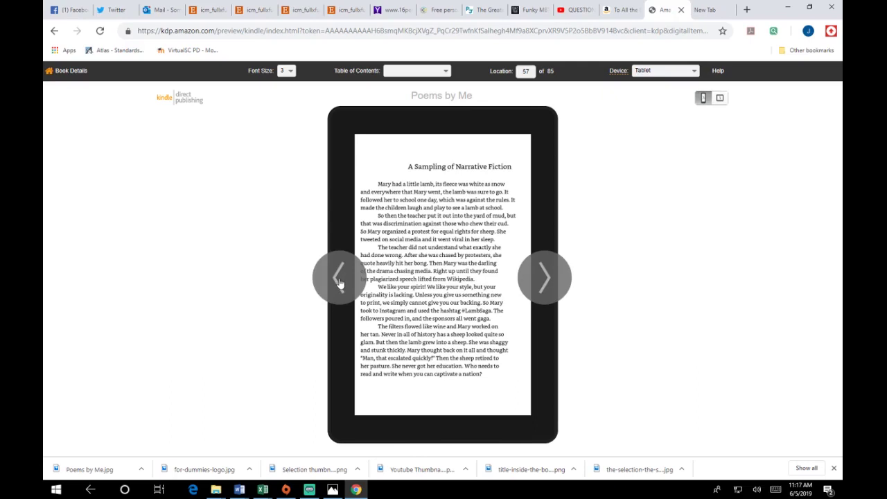
left_click(339, 278)
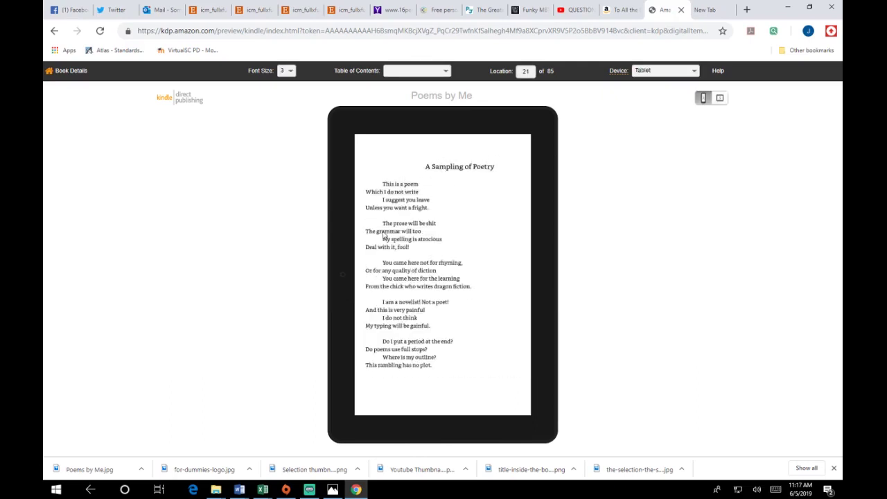
left_click(342, 277)
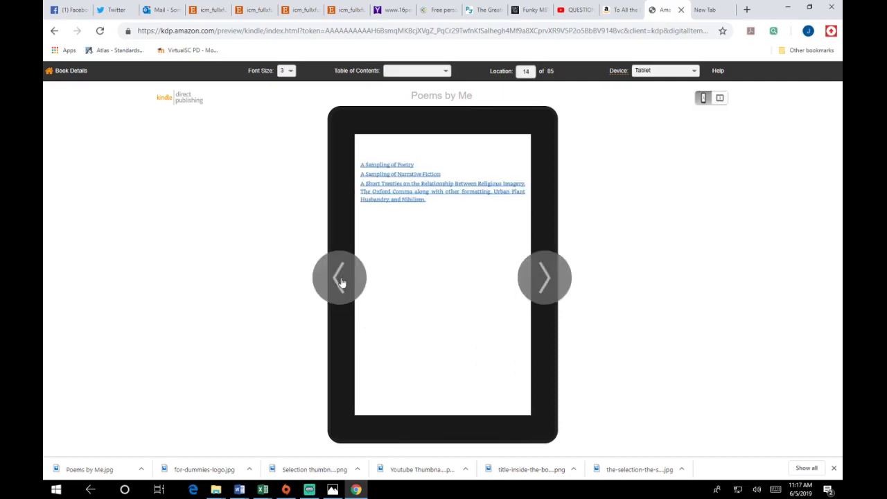
left_click(341, 279)
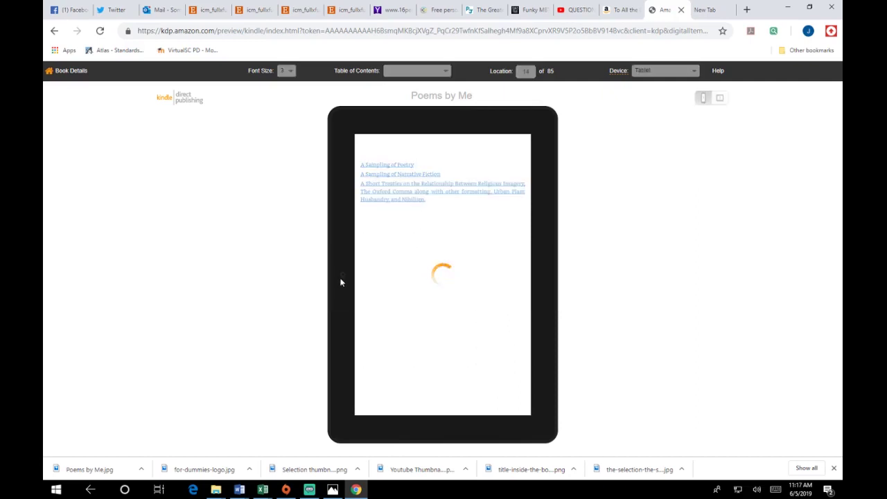
left_click(339, 279)
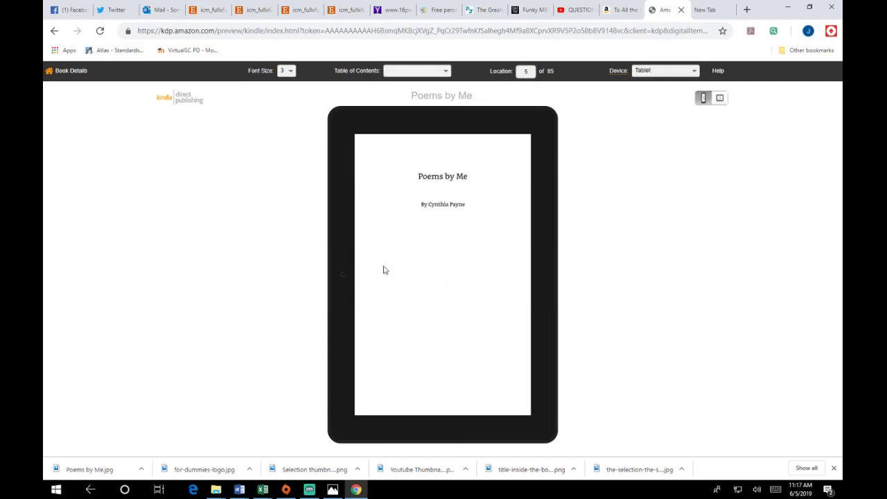
Step: Leave the previewer for the book's setup, review the eBook content page, and save it to continue to pricing
left_click(67, 74)
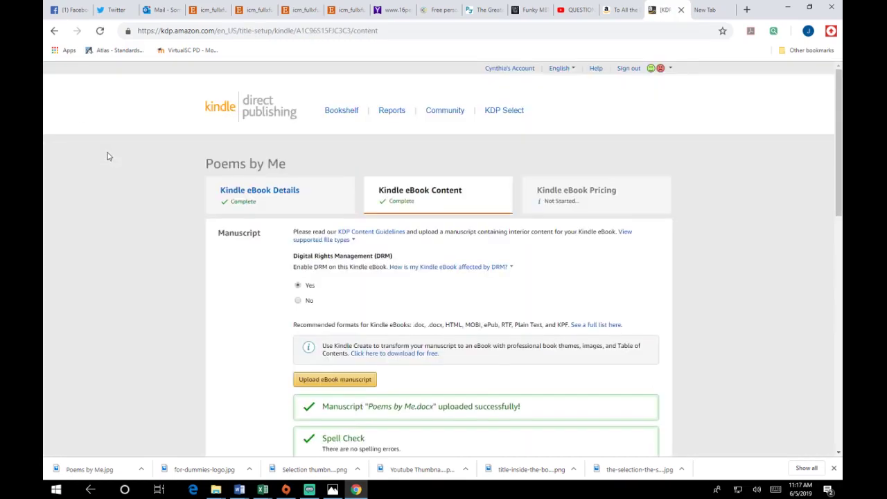
scroll(745, 320, "down", 2)
scroll(746, 321, "down", 7)
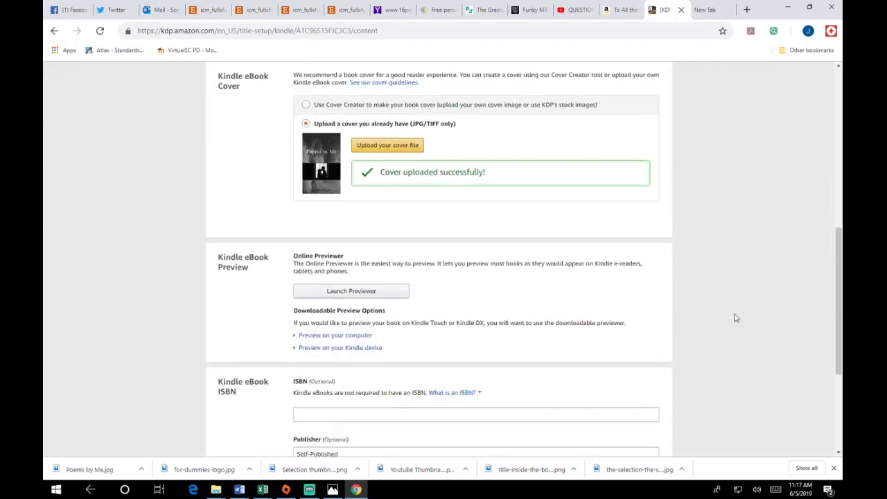
scroll(734, 318, "up", 5)
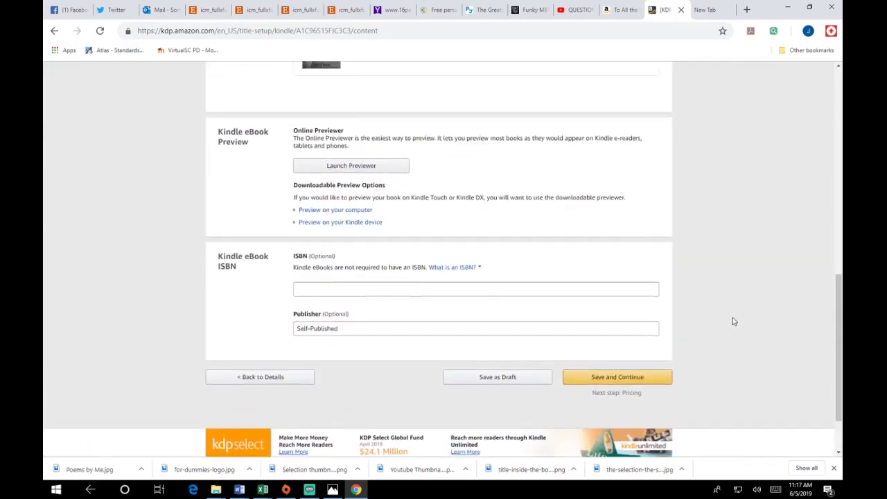
scroll(540, 265, "up", 1)
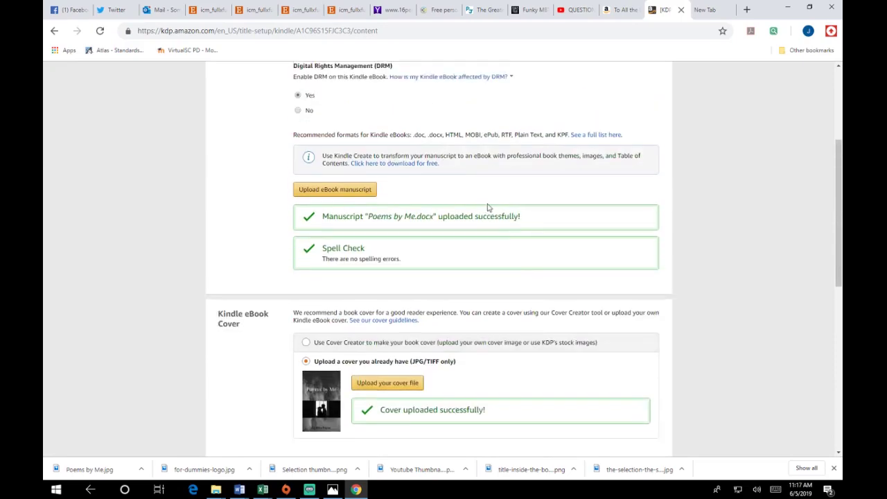
scroll(451, 192, "down", 5)
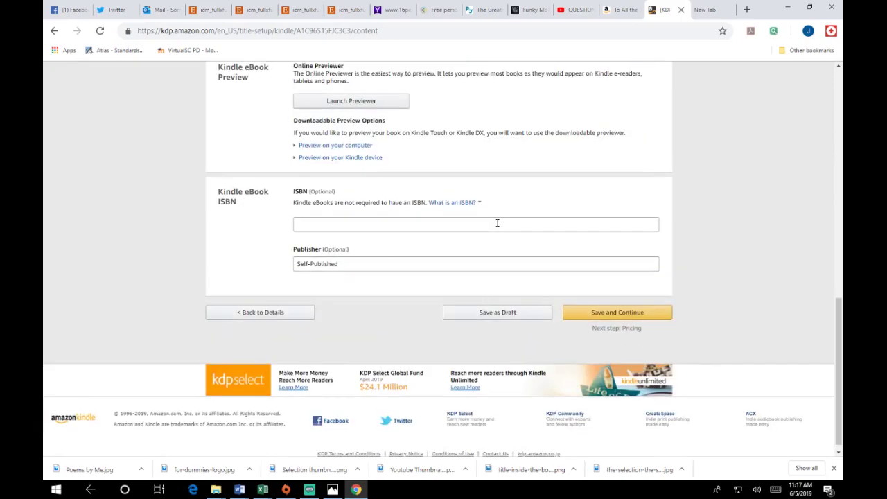
left_click(639, 317)
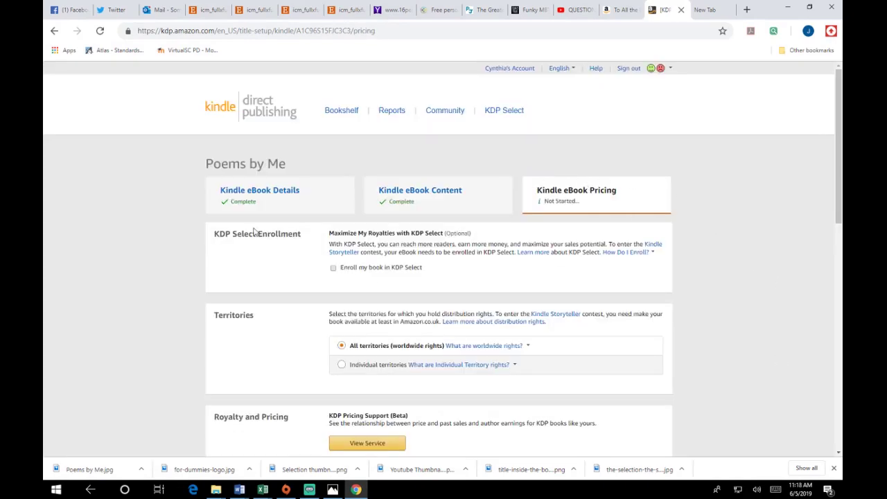
Step: Enroll "Poems by Me" in KDP Select and review the territories section
scroll(491, 244, "down", 1)
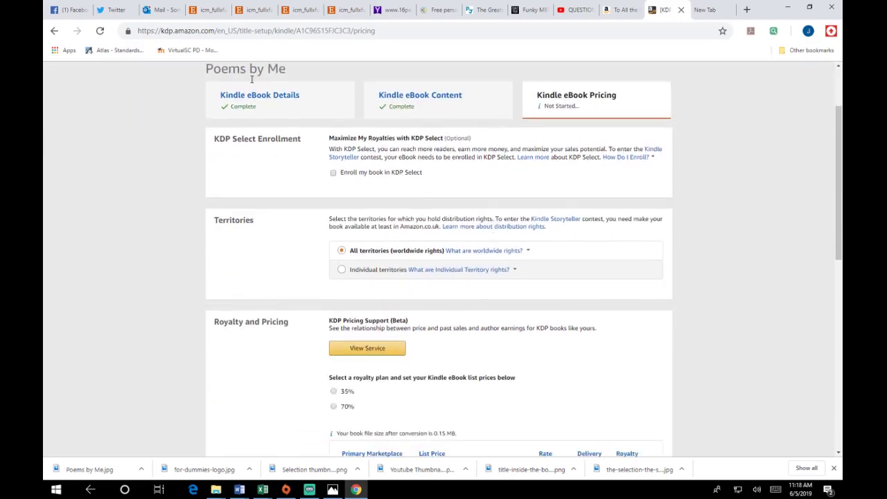
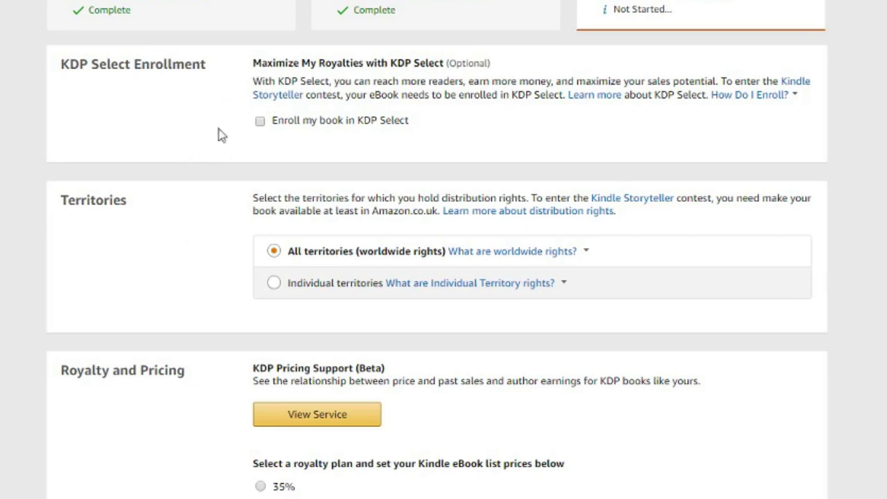
left_click(259, 121)
scroll(215, 192, "down", 2)
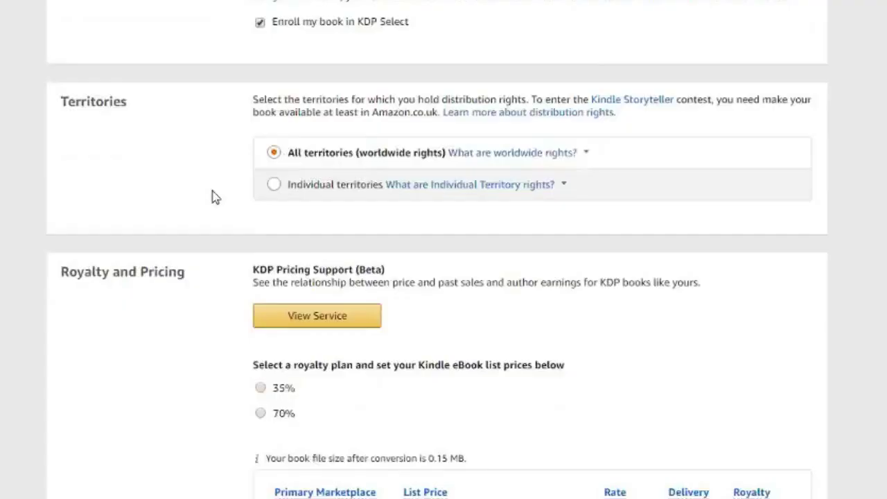
scroll(214, 196, "down", 1)
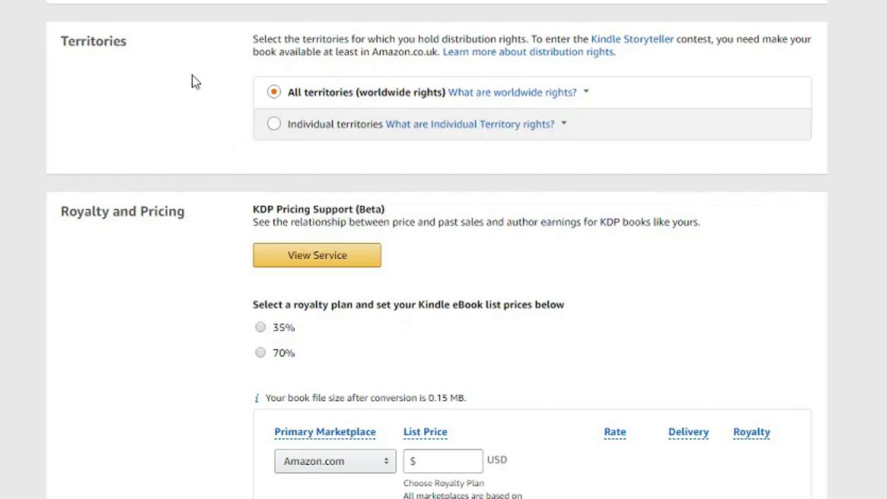
Step: Try the 35% royalty plan, comparing it with 70%, and enter an Amazon.com list price of $.99
scroll(236, 105, "down", 3)
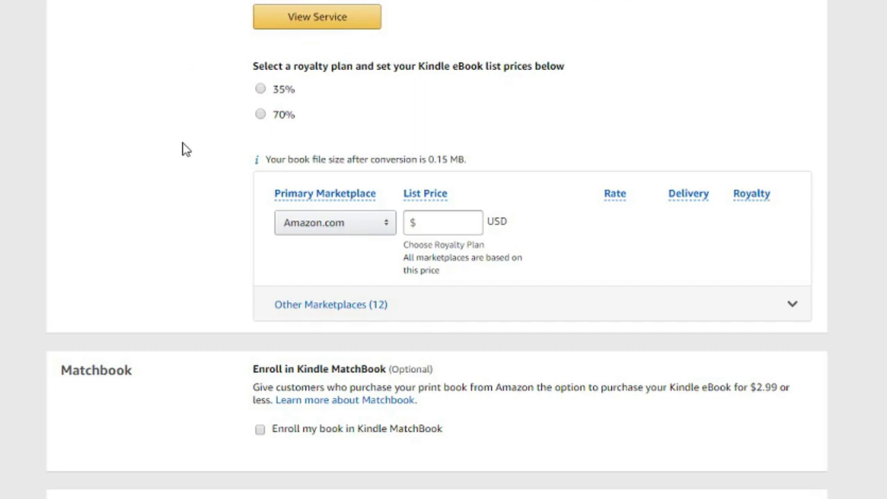
left_click(260, 88)
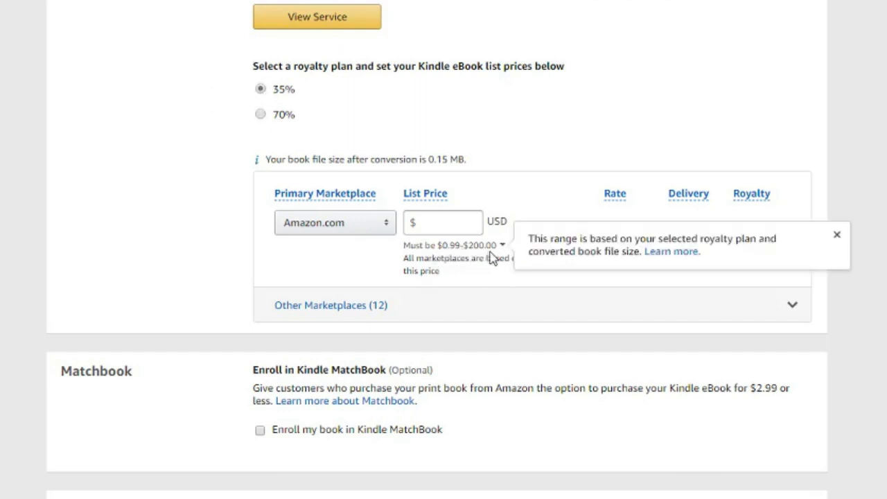
mouse_move(452, 254)
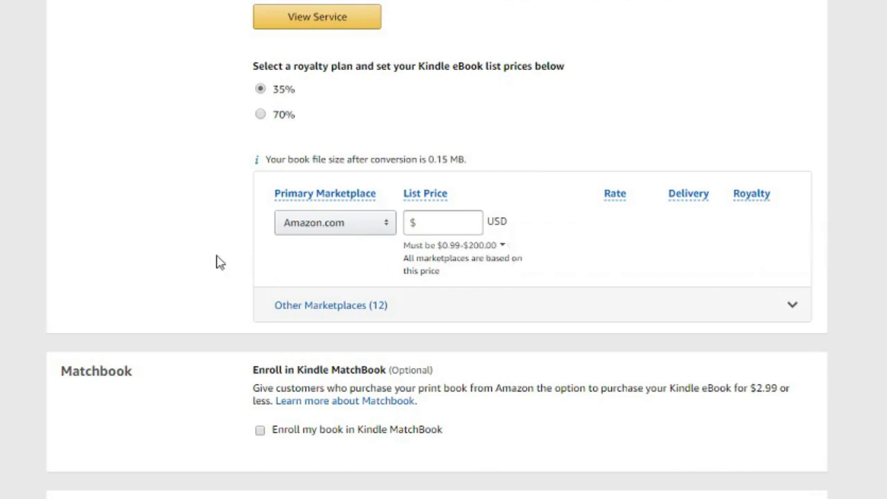
left_click(261, 115)
left_click(261, 91)
left_click(259, 115)
left_click(259, 89)
left_click(427, 223)
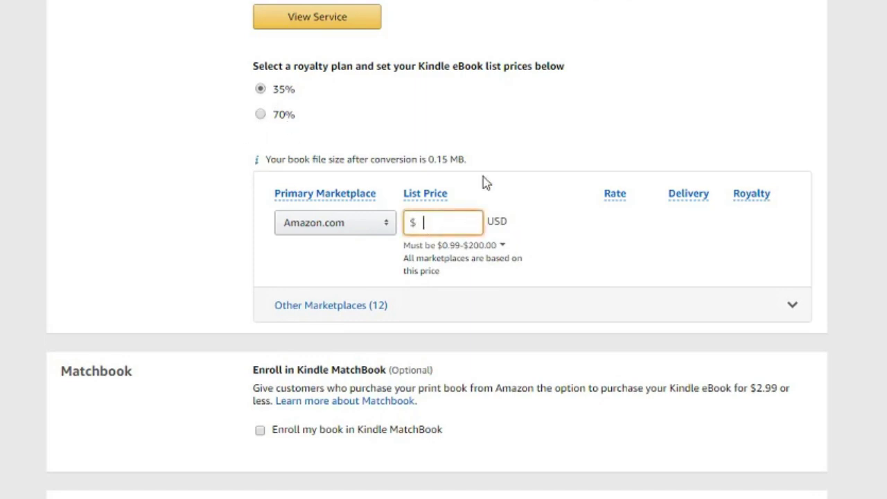
type(".99")
left_click(515, 146)
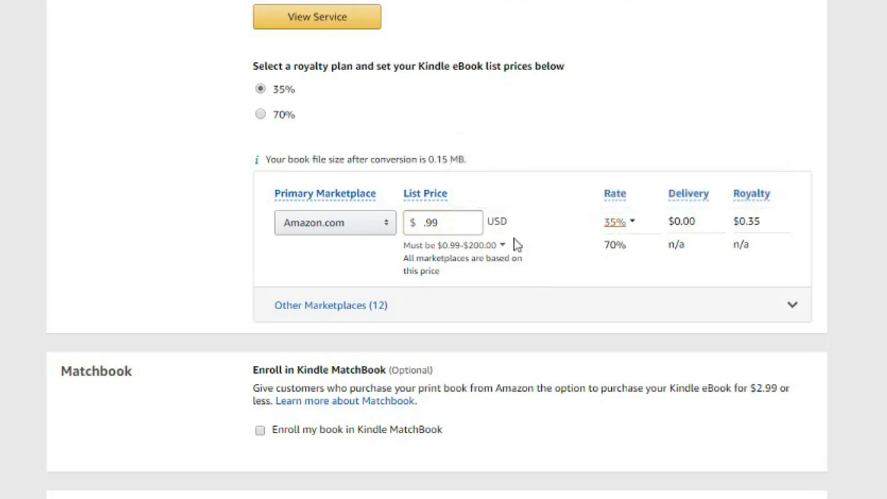
Step: Choose the 70% royalty plan and set the Amazon.com list price to $2.99
left_click(260, 115)
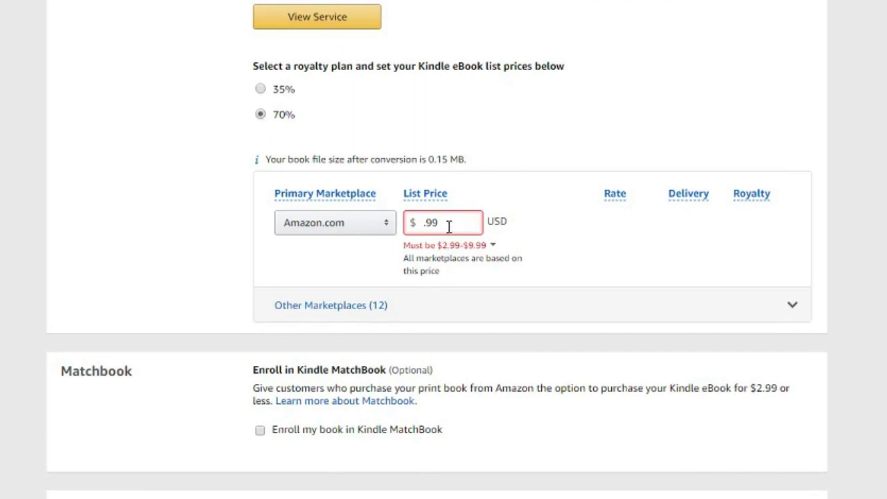
left_click_drag(448, 225, 396, 232)
type("2.99")
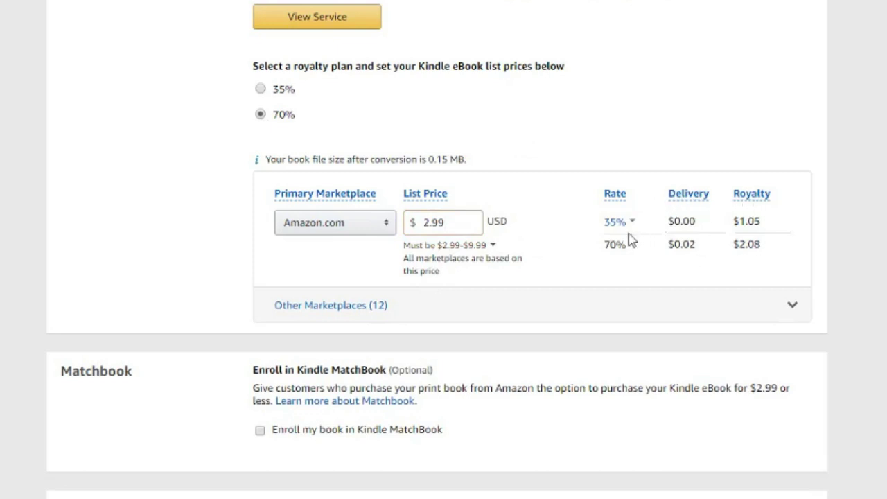
mouse_move(619, 232)
mouse_move(755, 198)
Step: Show the prices for the other marketplaces and set the Amazon.com.br list price to R$11.49
left_click(279, 312)
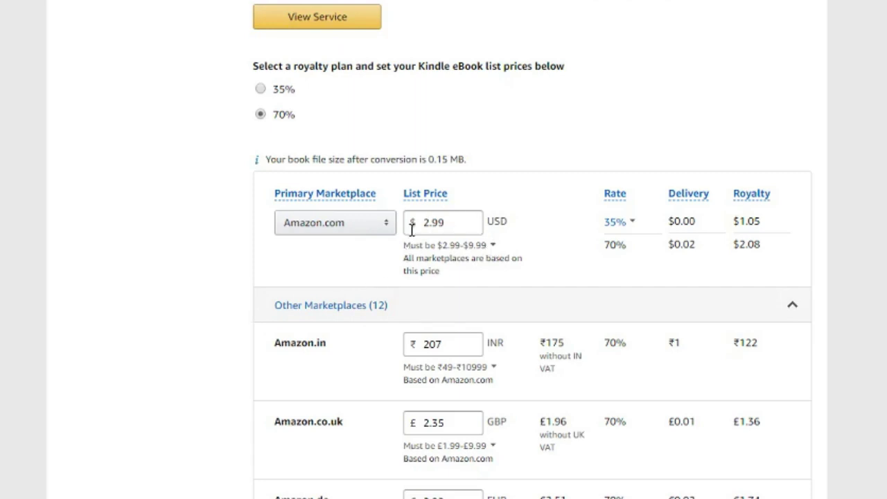
scroll(270, 292, "down", 2)
scroll(267, 292, "down", 2)
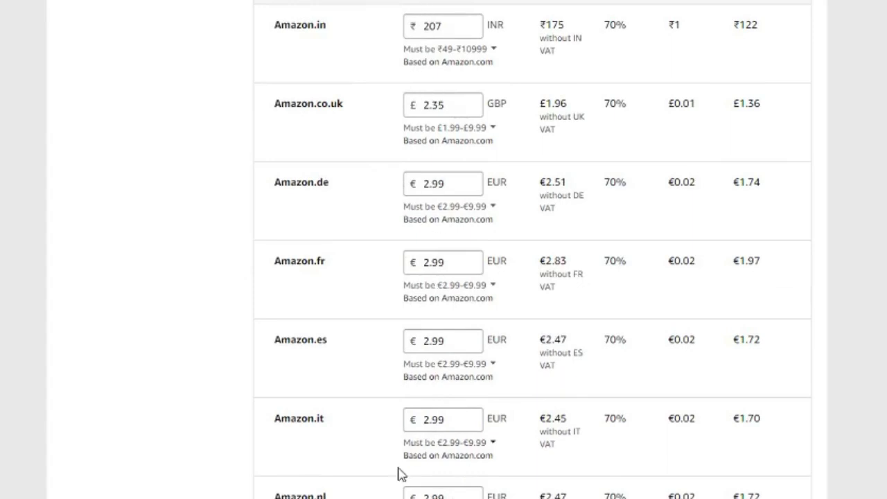
left_click(426, 447)
scroll(369, 322, "down", 2)
scroll(369, 322, "down", 1)
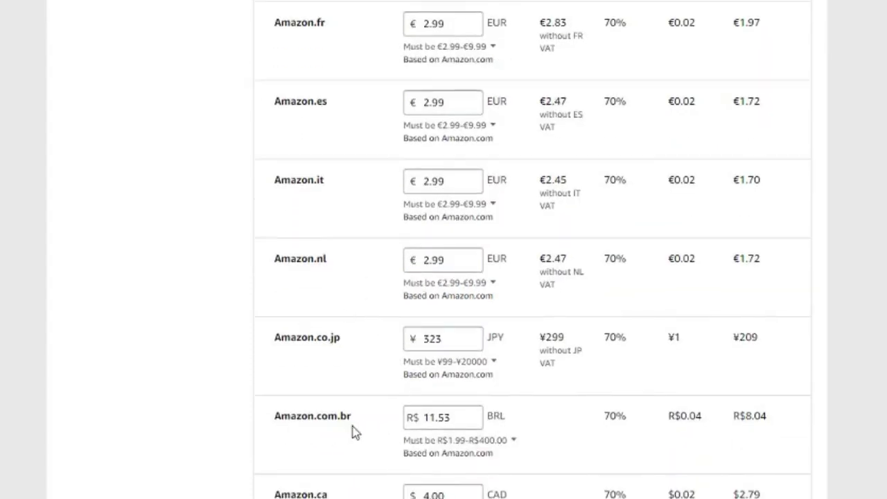
left_click(456, 418)
key("BackSpace")
key("BackSpace")
type("49")
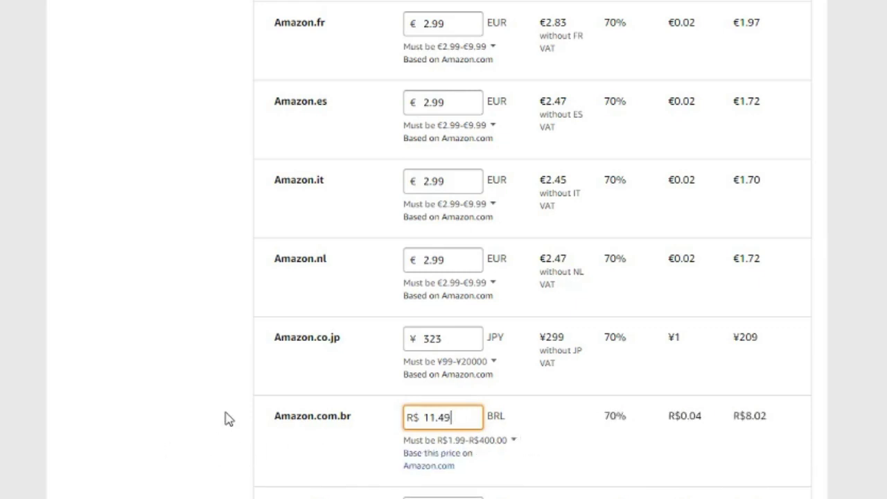
Step: Set the Amazon.com.au list price to $4.25 AUD
scroll(224, 418, "down", 3)
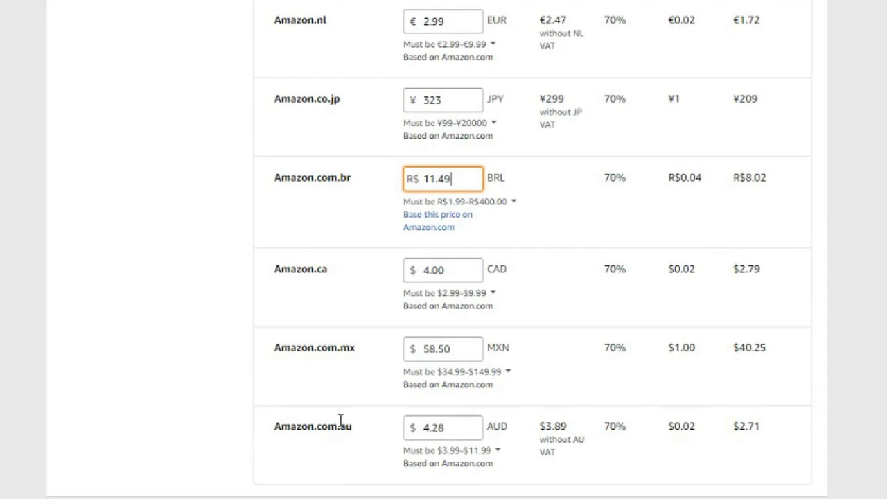
left_click(478, 425)
key("BackSpace")
type("5")
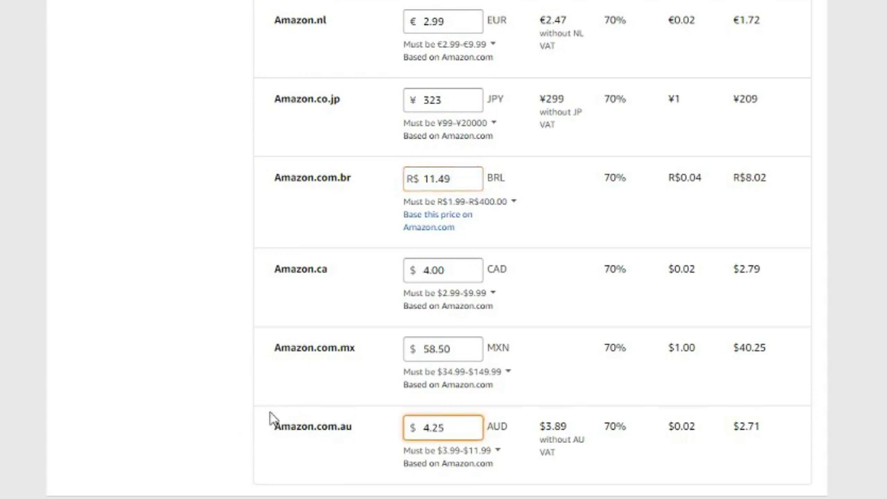
Step: Set the Amazon.in list price to ₹199
scroll(219, 414, "up", 6)
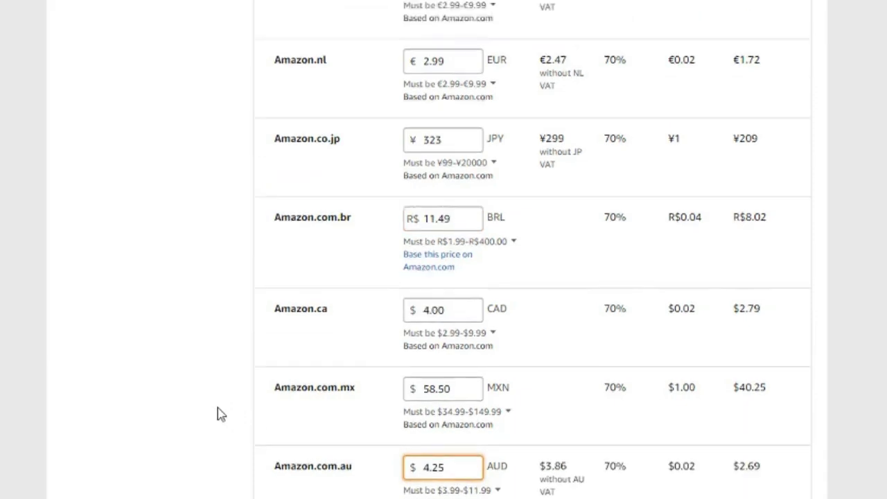
scroll(219, 413, "up", 2)
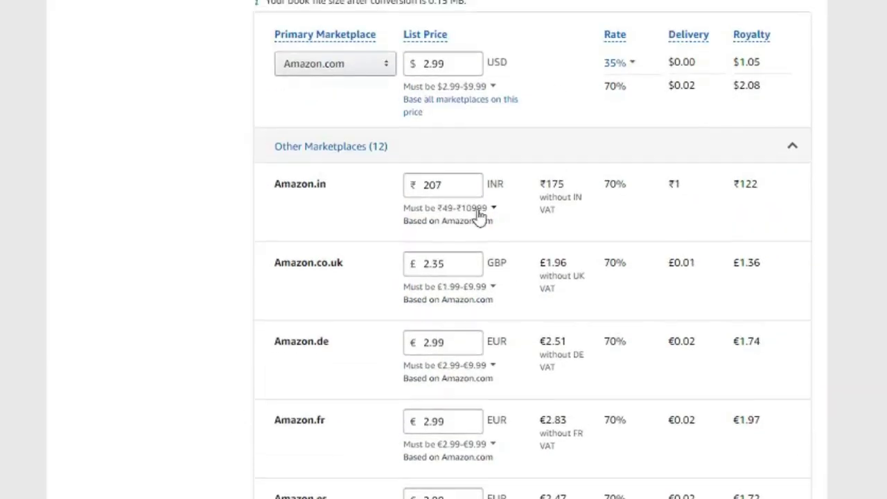
left_click(447, 186)
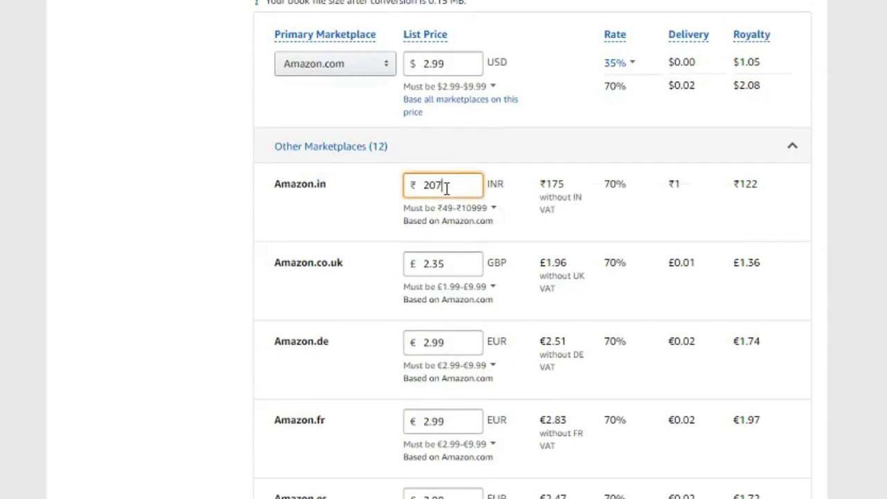
key("BackSpace")
key("BackSpace")
key("BackSpace")
type("199")
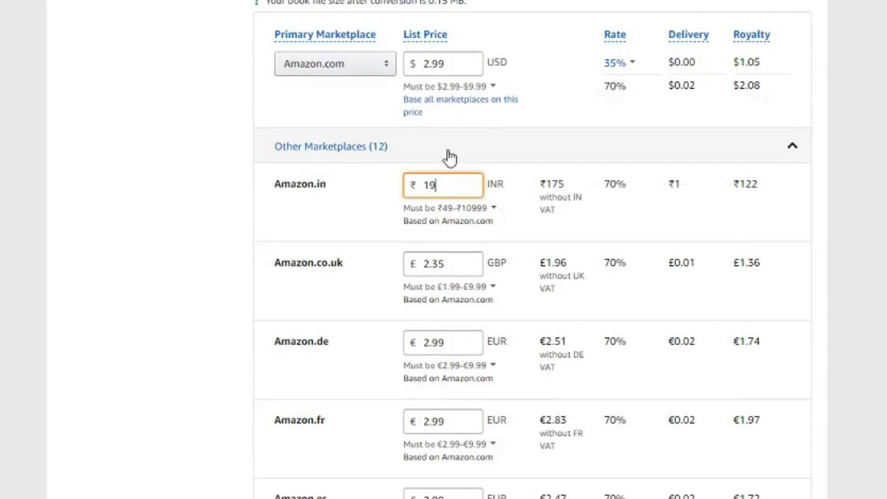
left_click(181, 240)
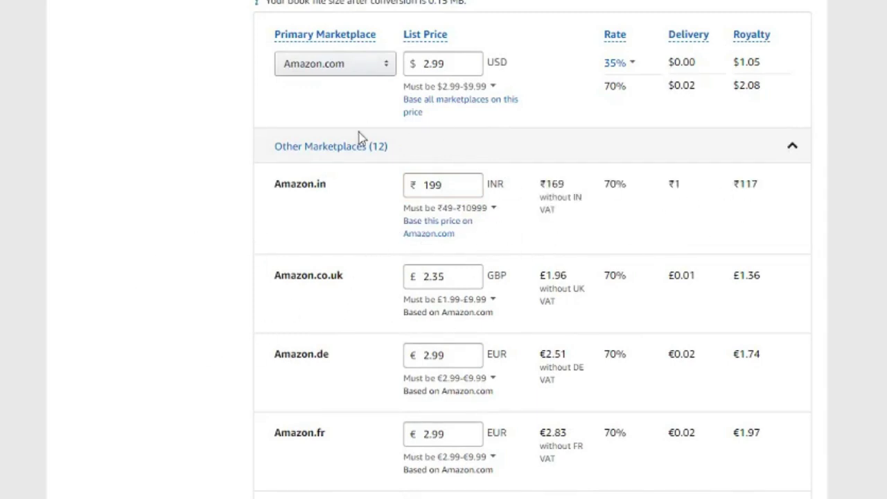
Step: Review the MatchBook, Book Lending and Terms & Conditions sections and the marketplace prices, and save the eBook as a draft
scroll(196, 293, "down", 1)
scroll(201, 295, "down", 10)
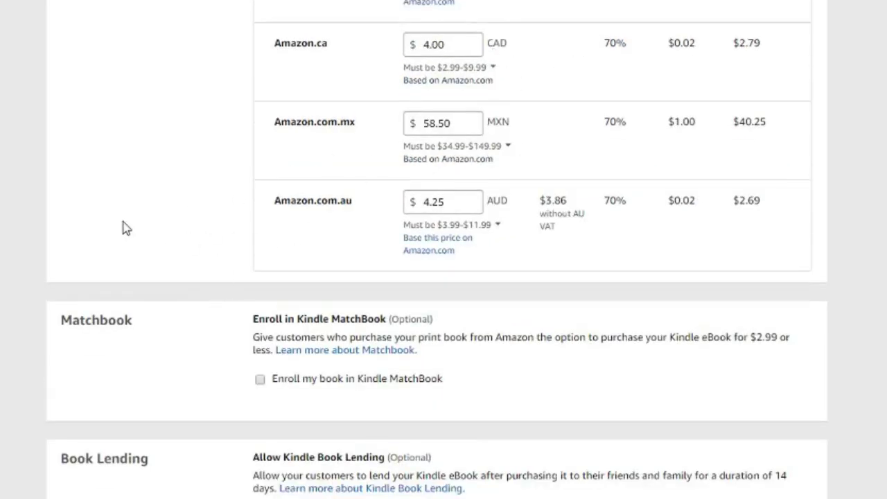
scroll(129, 229, "down", 3)
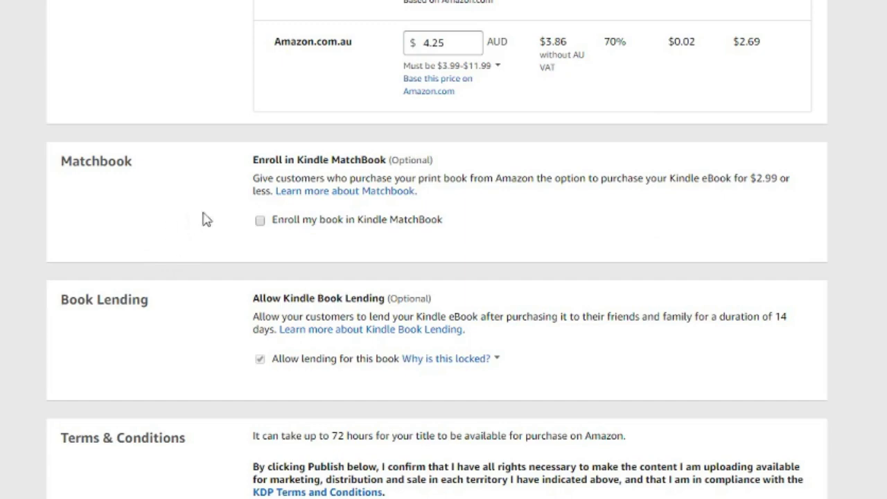
scroll(222, 214, "down", 3)
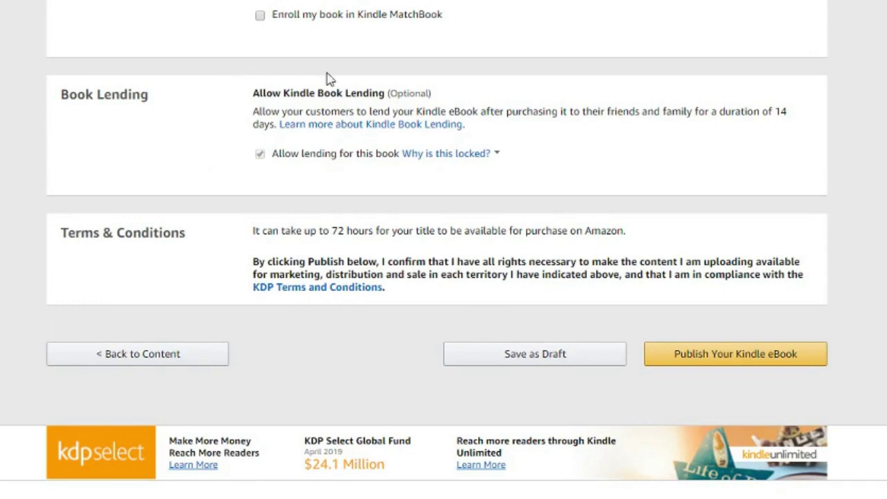
mouse_move(479, 162)
scroll(762, 354, "up", 9)
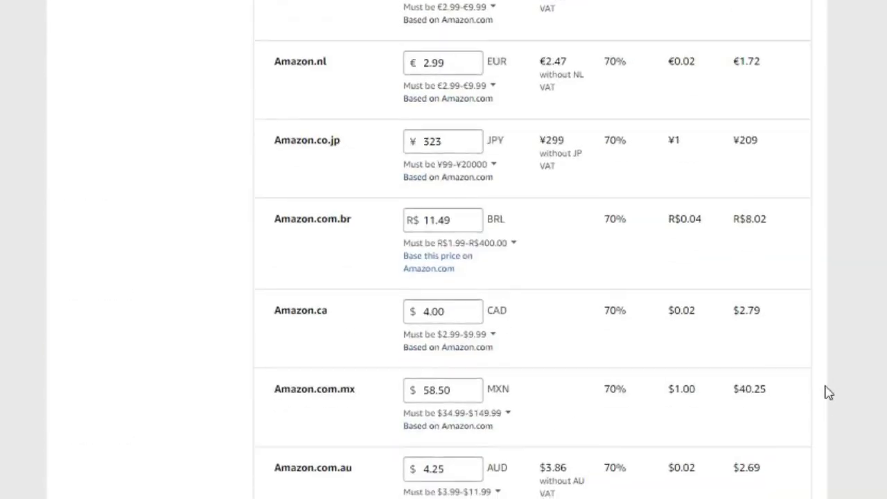
scroll(825, 395, "down", 10)
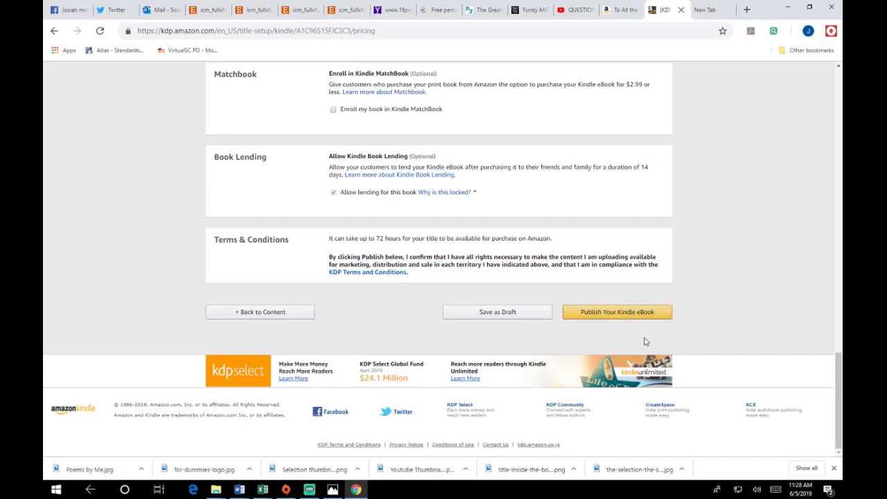
scroll(279, 170, "up", 10)
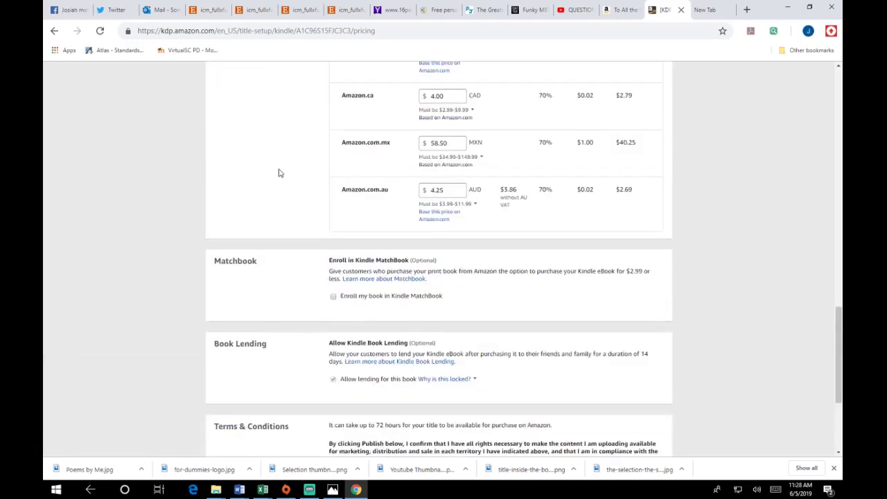
scroll(277, 170, "up", 15)
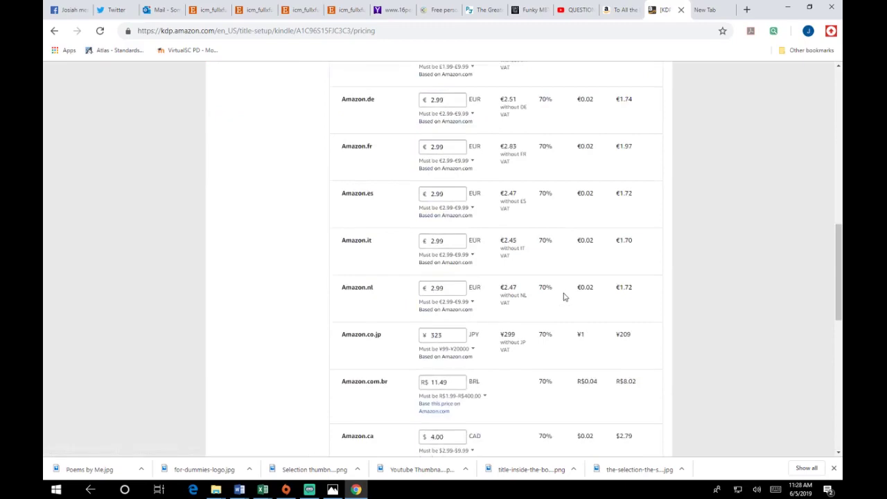
scroll(563, 297, "down", 15)
left_click(519, 313)
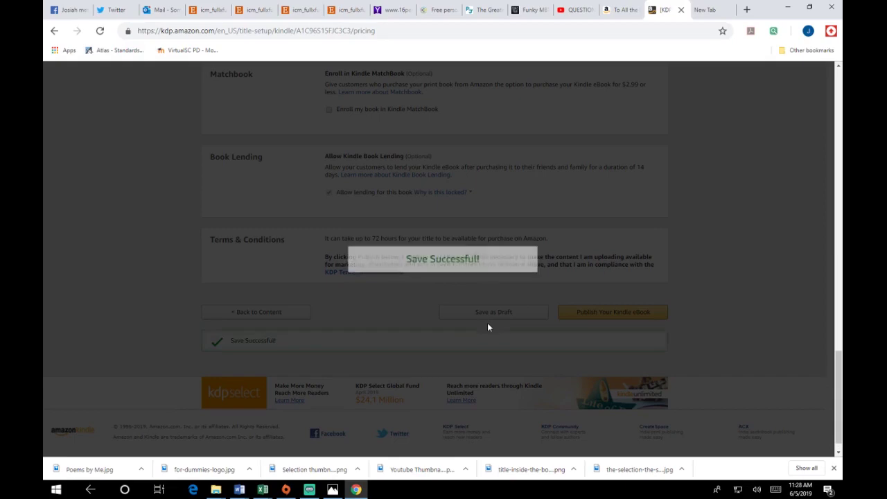
Step: Look over the saved pricing page once more and return to the Bookshelf
scroll(458, 331, "up", 5)
scroll(462, 330, "up", 15)
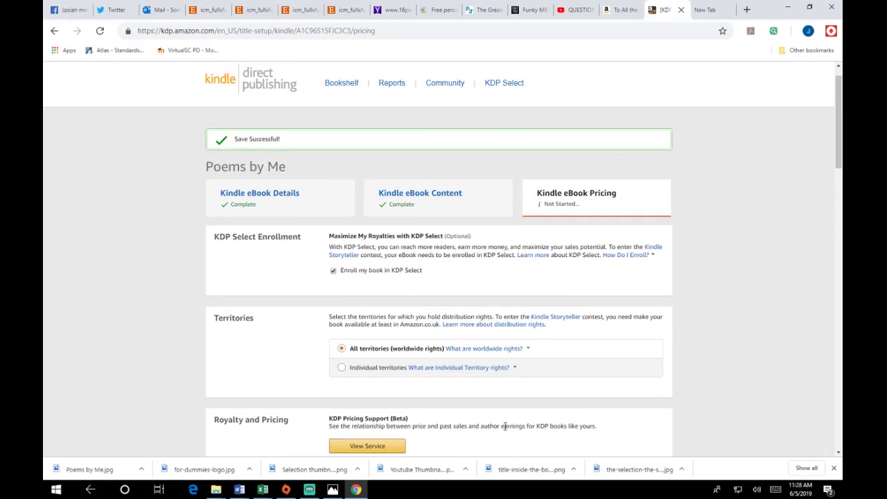
scroll(717, 312, "down", 15)
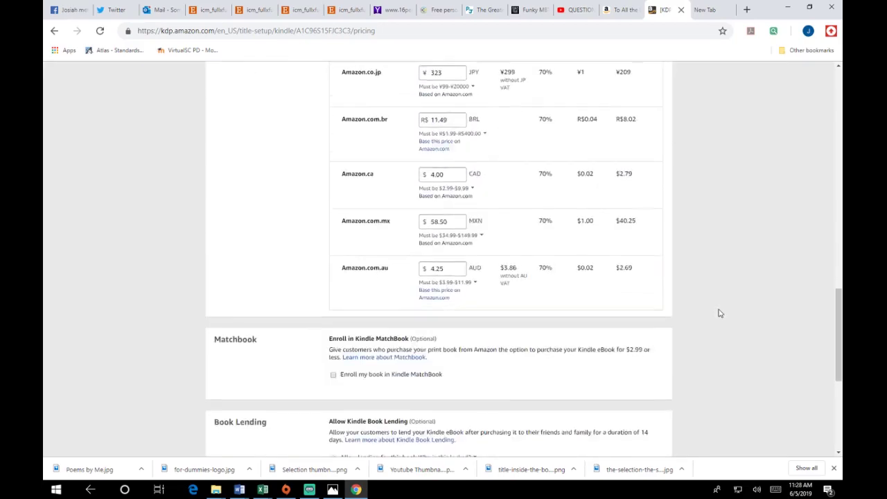
scroll(719, 313, "down", 3)
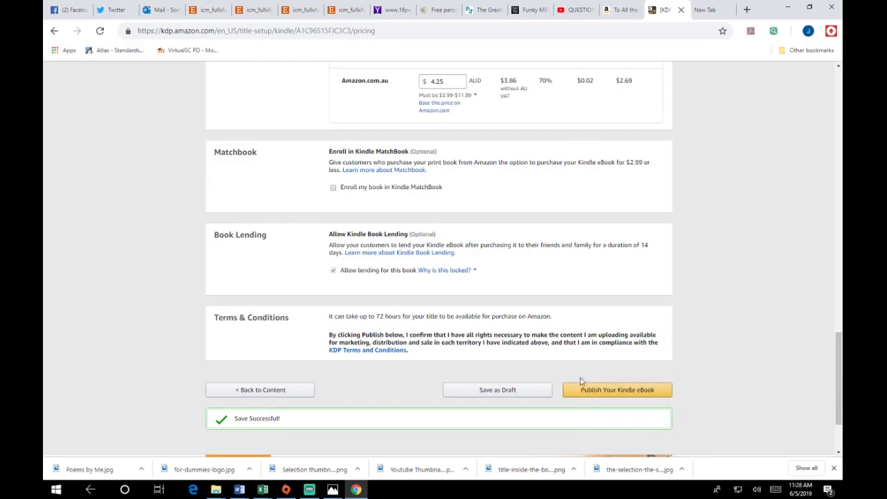
scroll(722, 396, "up", 15)
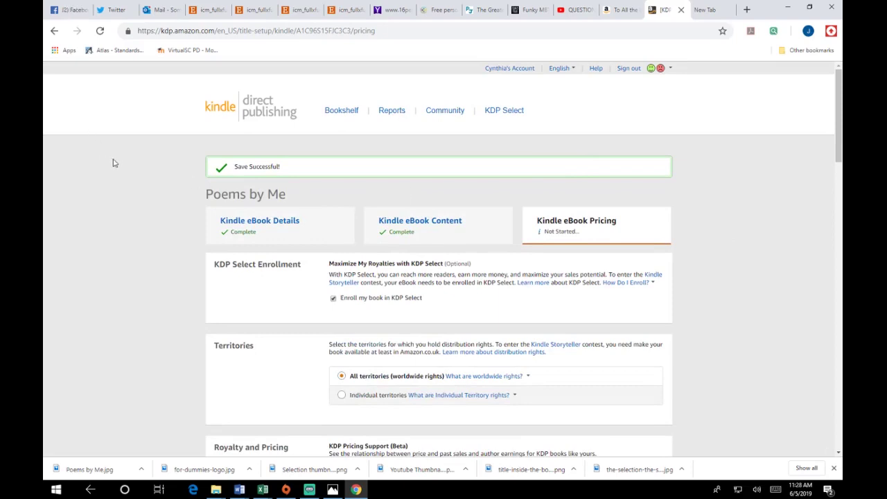
left_click(349, 107)
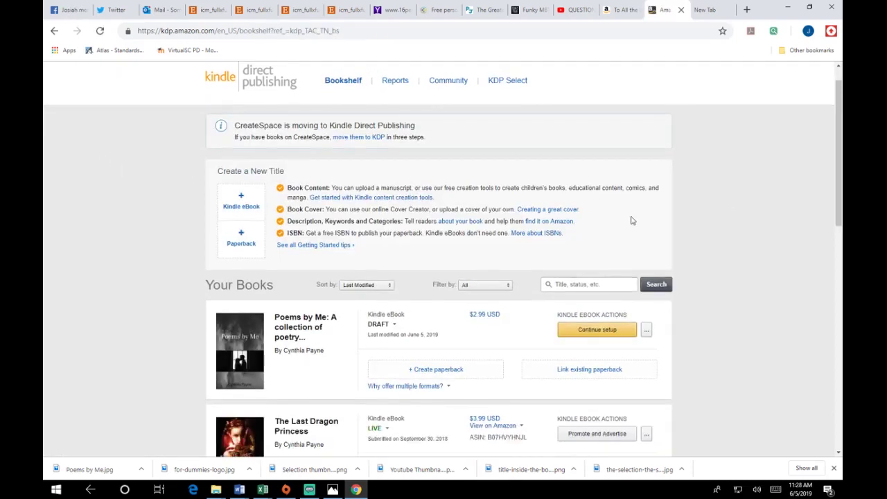
Step: Look through the available actions for The Last Dragon Princess eBook on the Bookshelf and open its KDP Select information
scroll(635, 222, "down", 2)
scroll(634, 222, "up", 3)
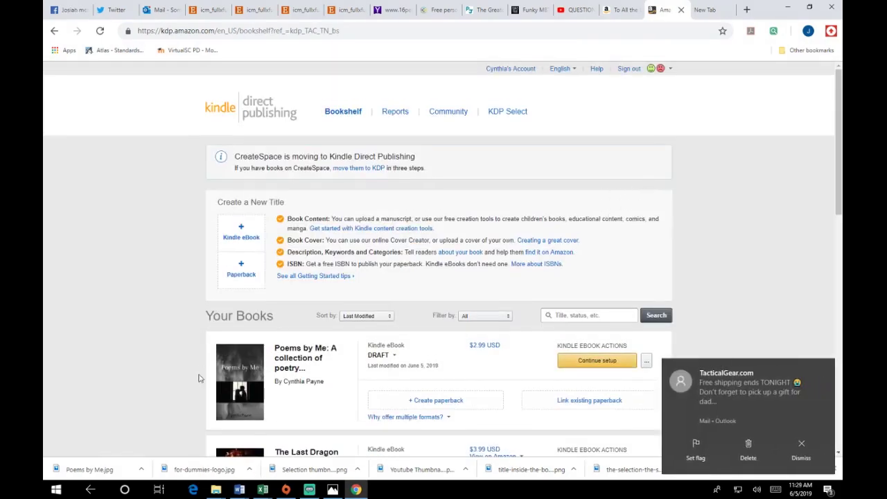
scroll(254, 379, "down", 1)
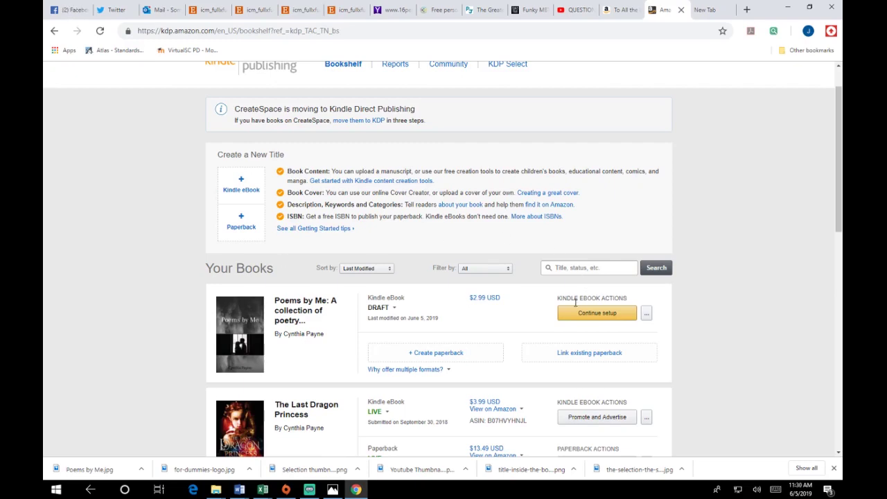
left_click(645, 418)
left_click(646, 420)
left_click(646, 419)
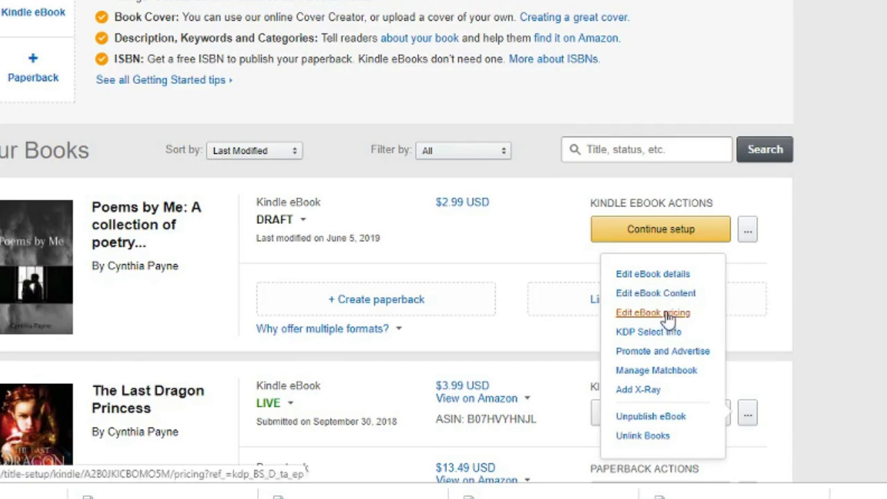
left_click(665, 313)
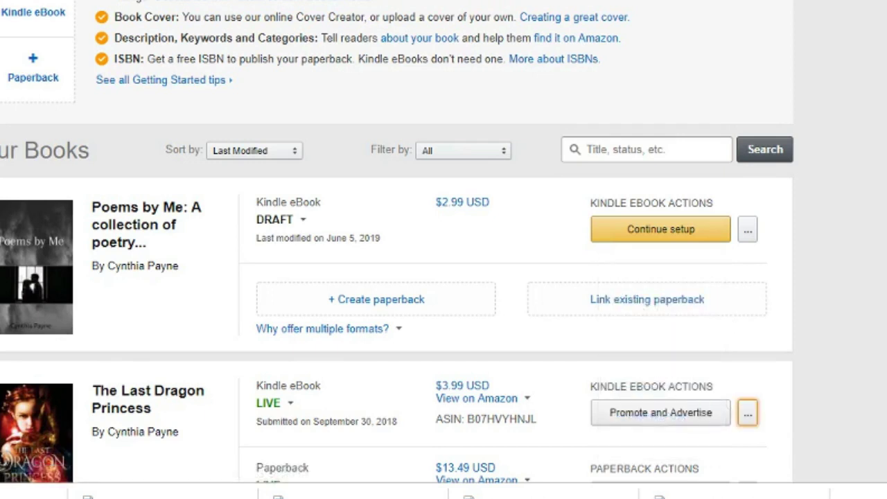
left_click(750, 414)
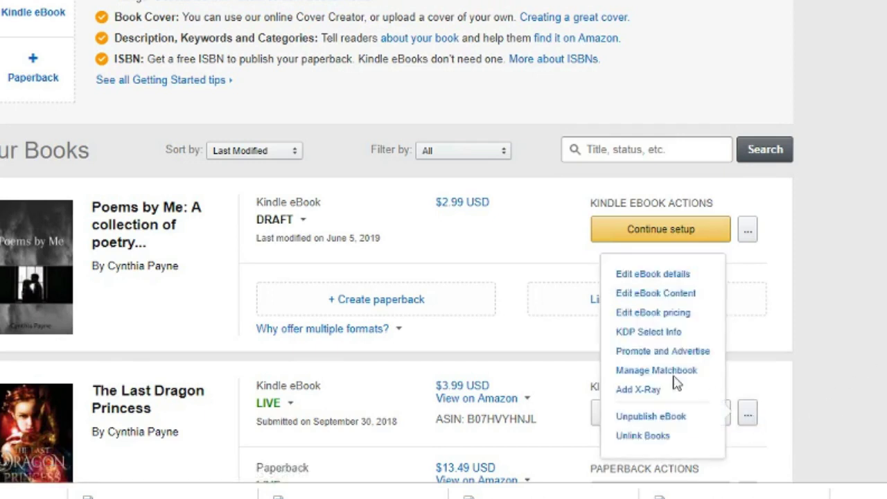
left_click(648, 332)
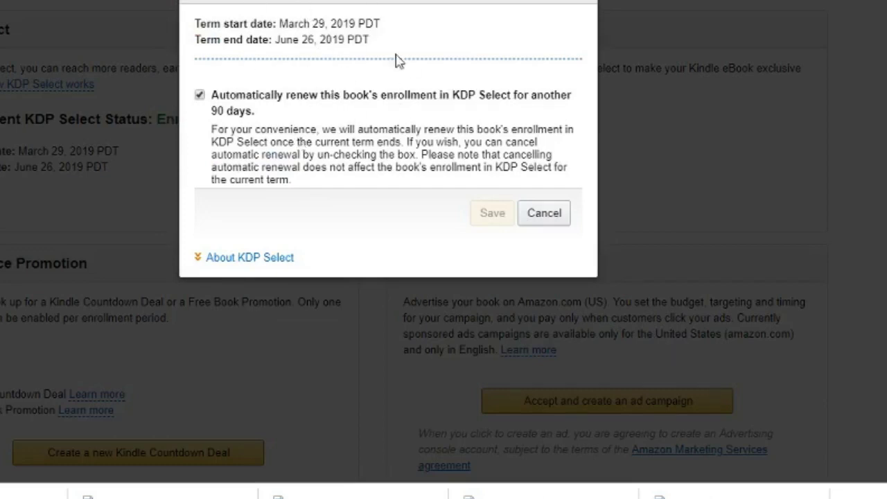
Step: Dismiss the KDP Select enrollment settings without changes and review the book's price promotion, ad campaign and Global Fund royalty sections
left_click(543, 214)
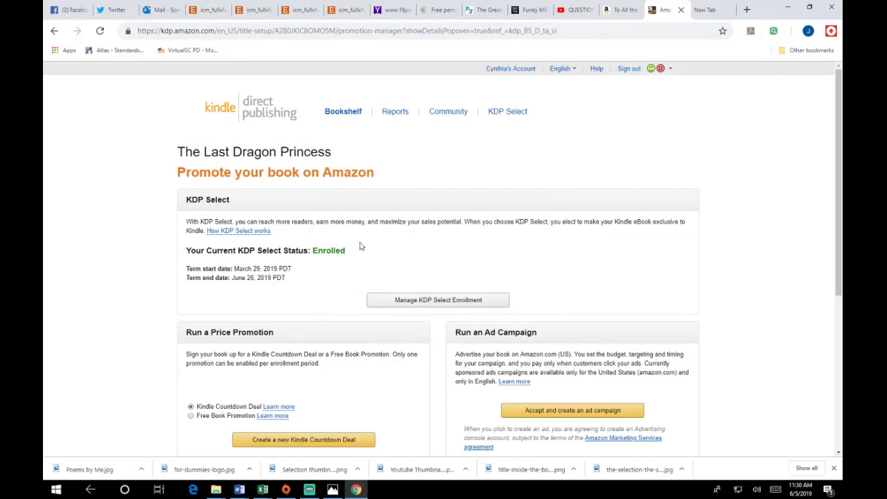
scroll(363, 244, "down", 2)
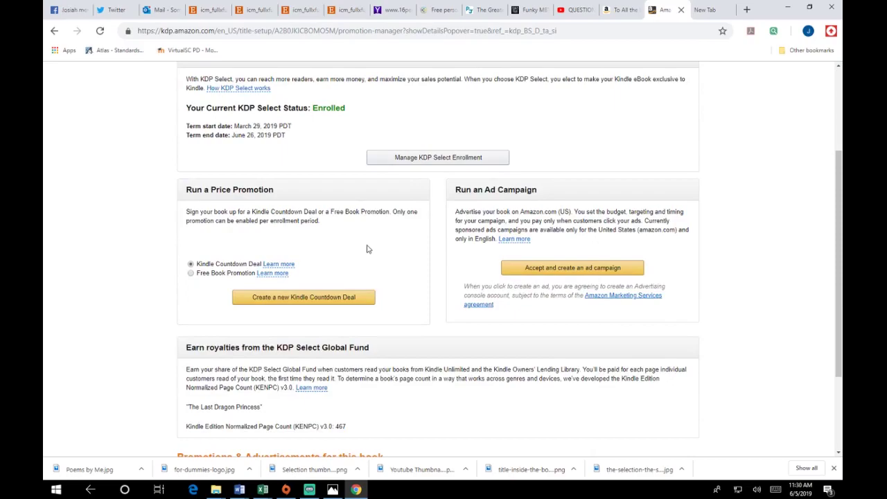
scroll(368, 250, "down", 1)
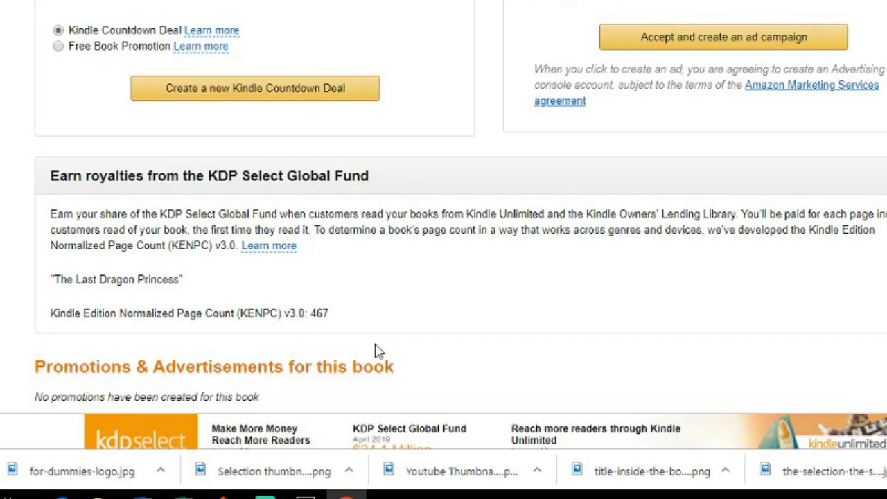
scroll(377, 353, "up", 5)
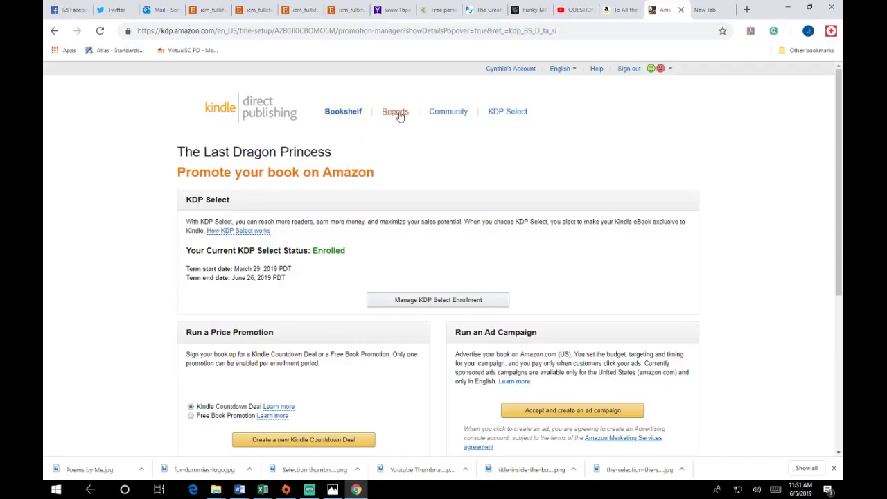
Step: Examine the units ordered and KENP read charts in the sales dashboard reports, and return to the Bookshelf
left_click(395, 110)
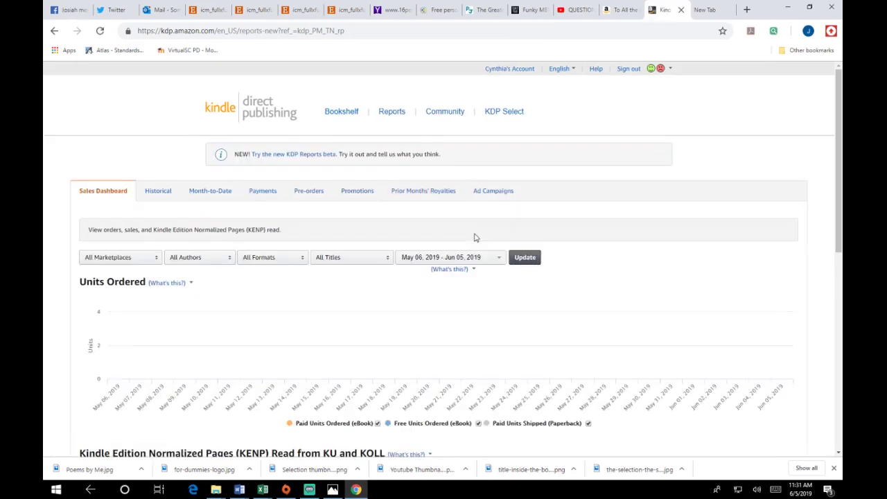
scroll(475, 238, "down", 3)
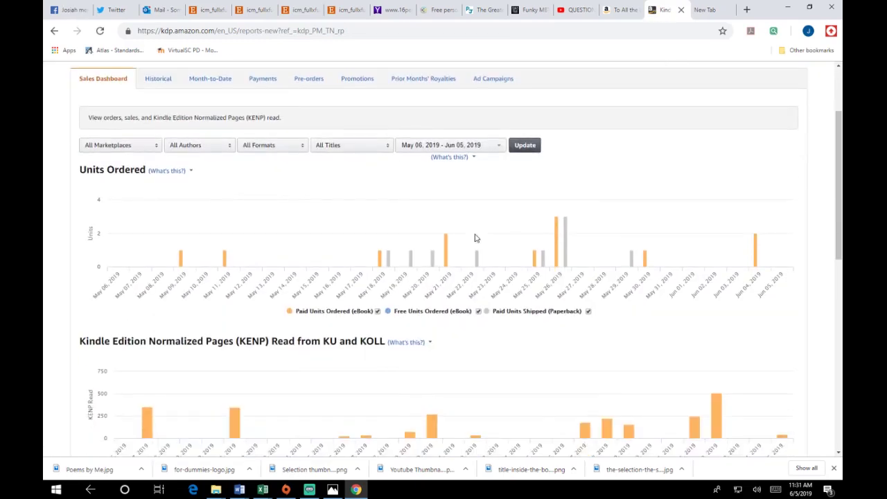
scroll(207, 374, "down", 1)
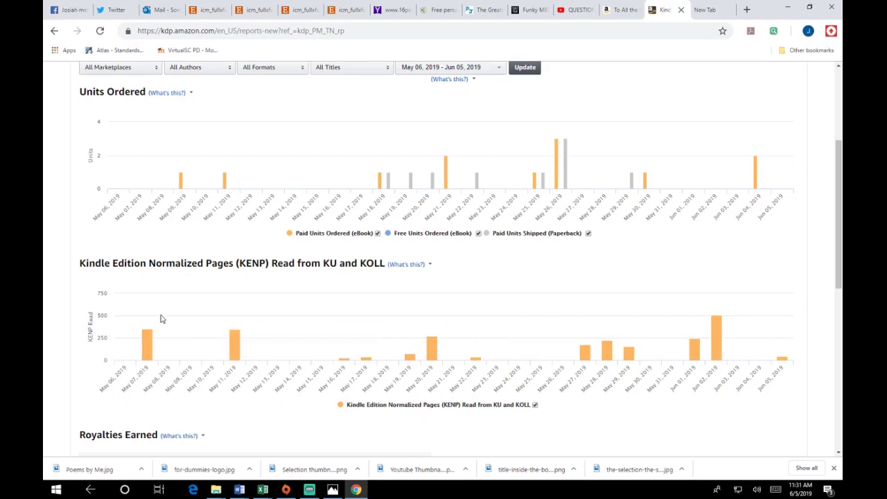
scroll(412, 354, "up", 3)
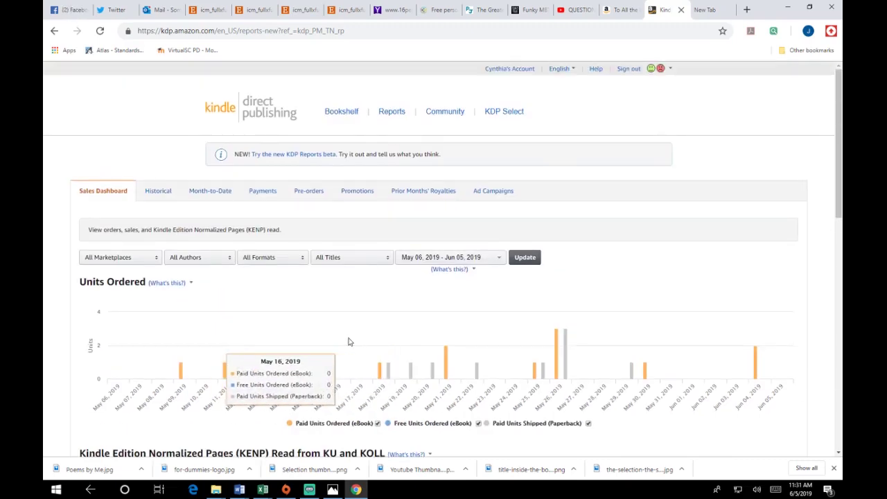
left_click(345, 113)
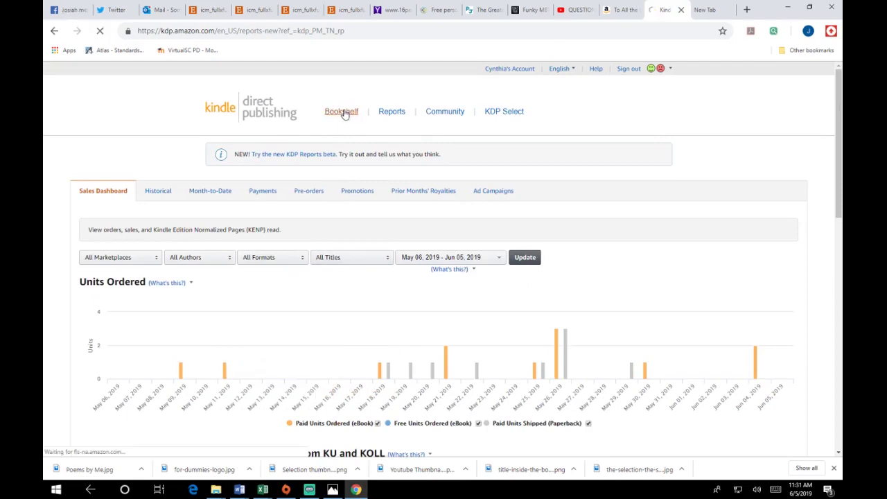